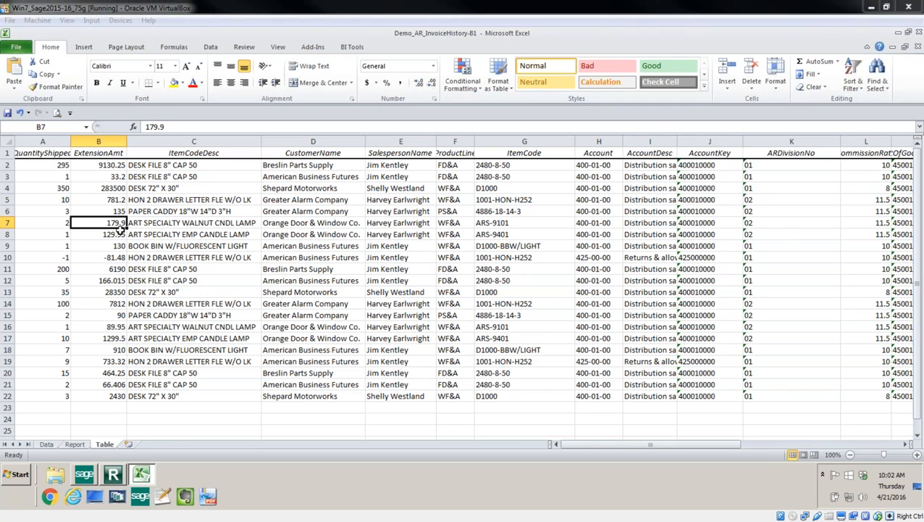
Create a PivotTable on a new worksheet from the invoice history data in Table!$A$1:$AF$22.
click(120, 230)
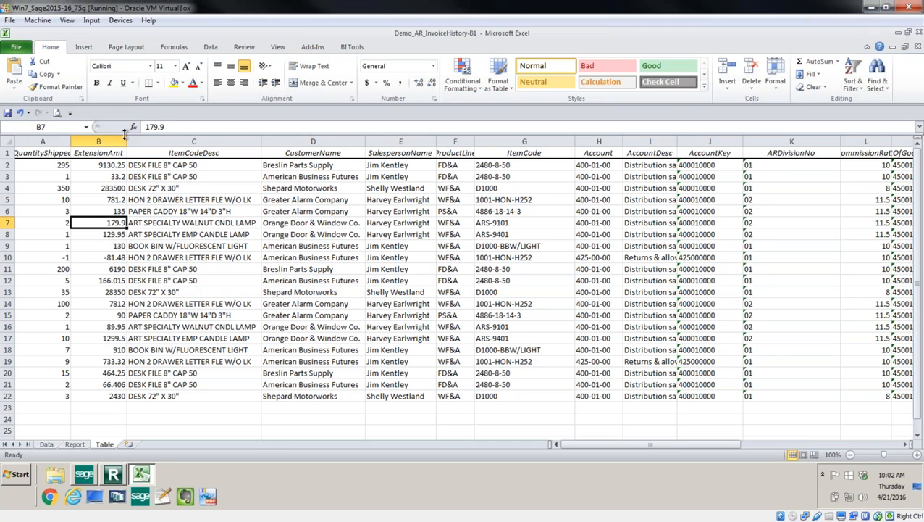
click(84, 48)
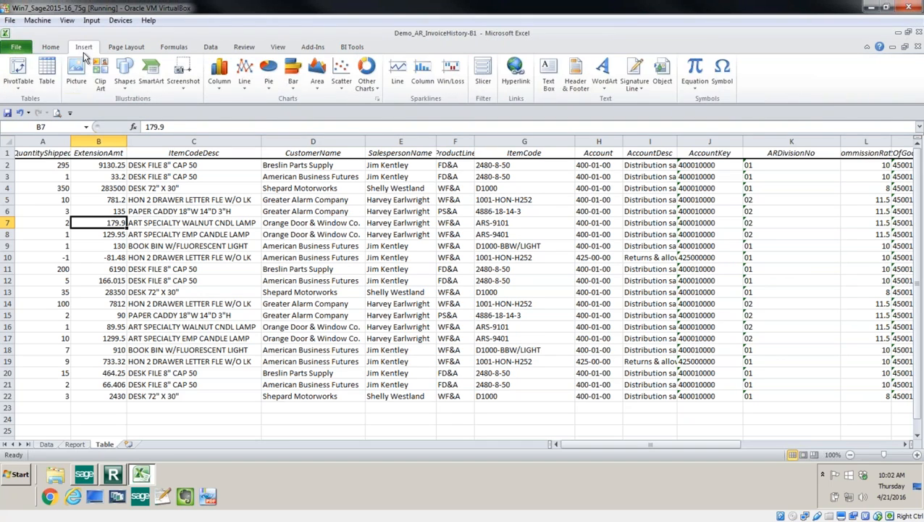
click(20, 68)
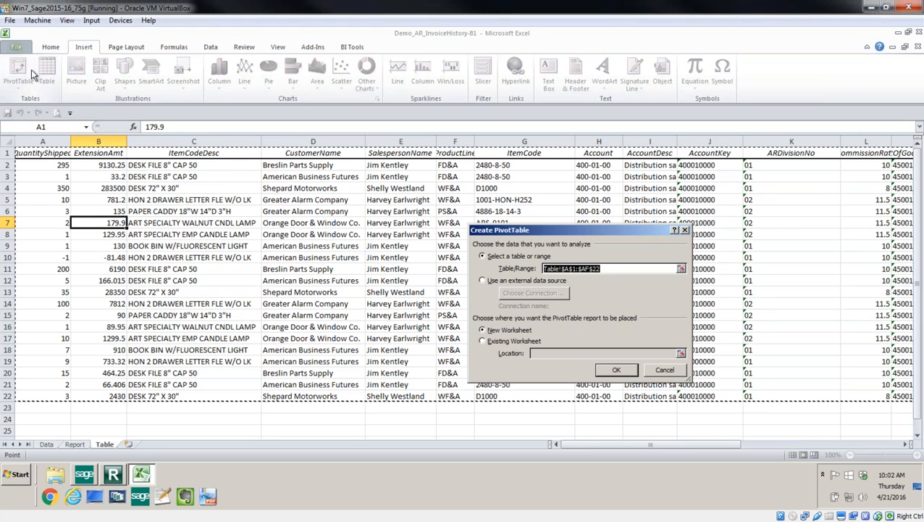
click(617, 372)
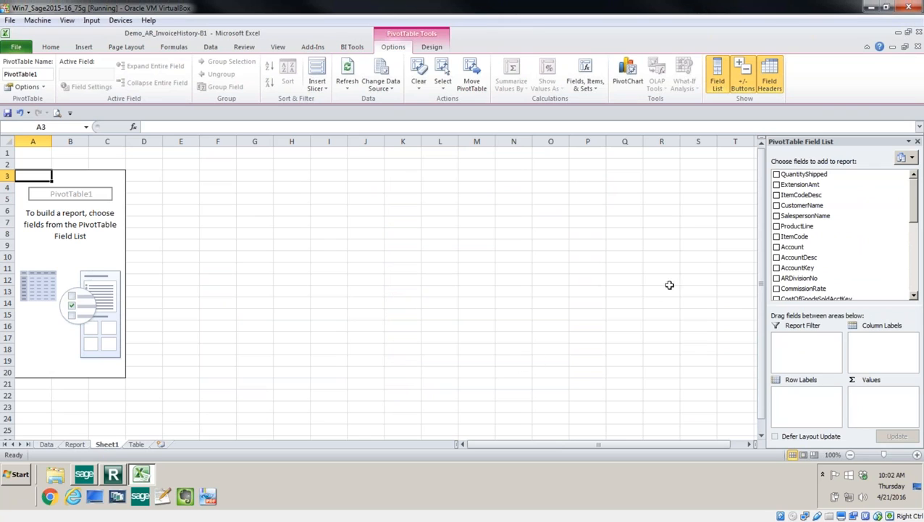
Add QuantityShipped, ExtensionAmt and ItemCodeDesc to the PivotTable and sort the items by ExtensionAmt from largest to smallest.
click(777, 175)
click(777, 185)
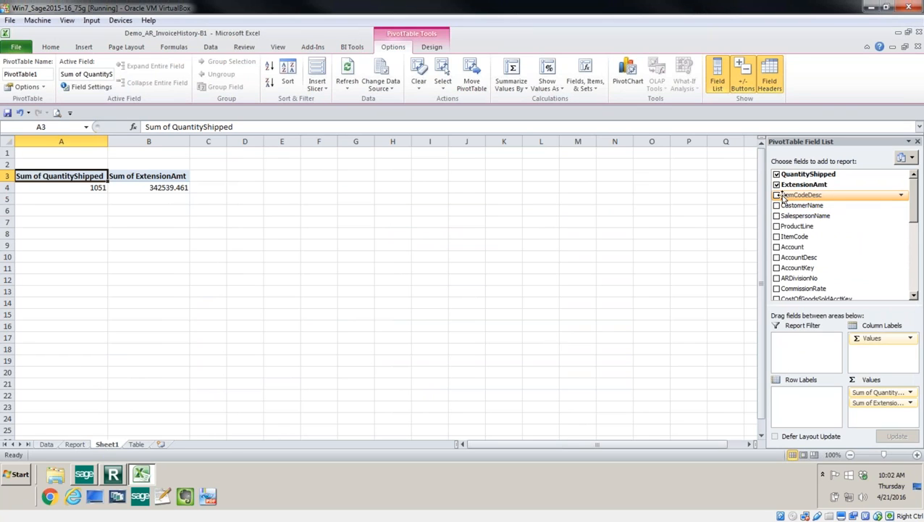
click(777, 195)
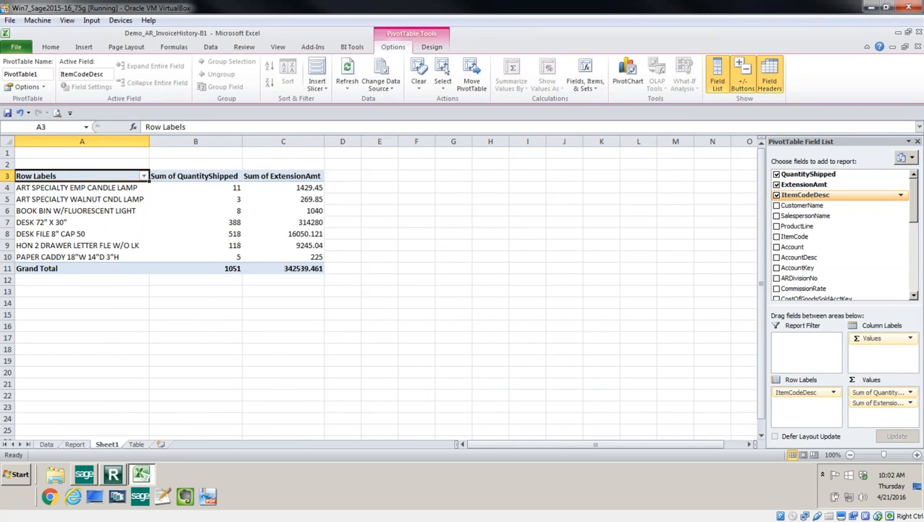
click(299, 211)
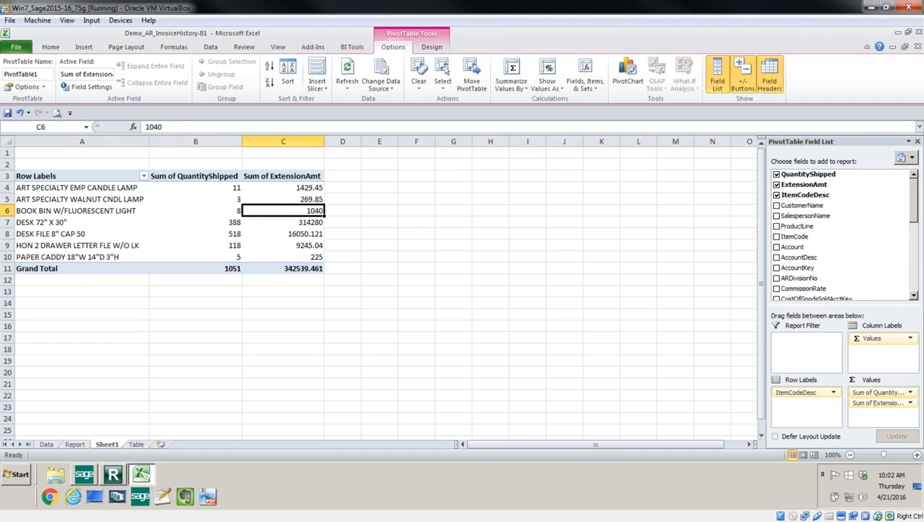
click(269, 82)
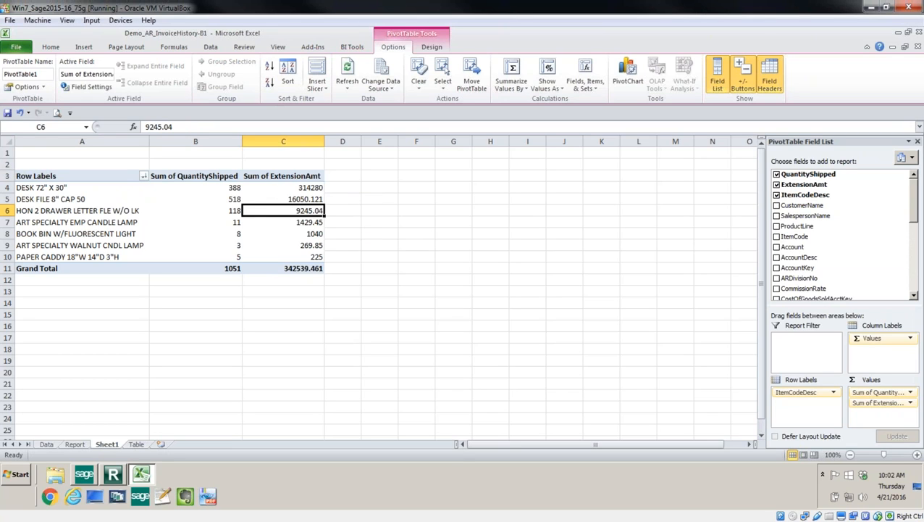
Format the ExtensionAmt values as Number with a thousands separator and negatives in red parentheses.
right_click(289, 209)
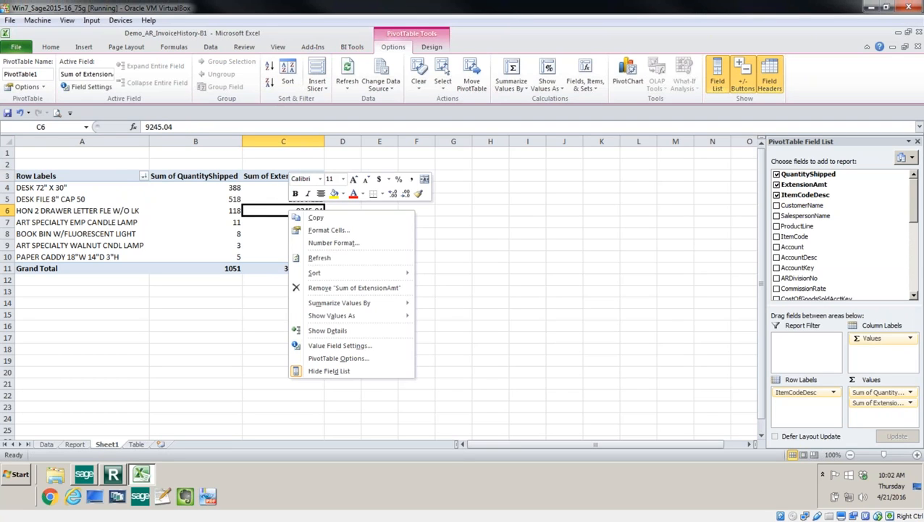
click(314, 243)
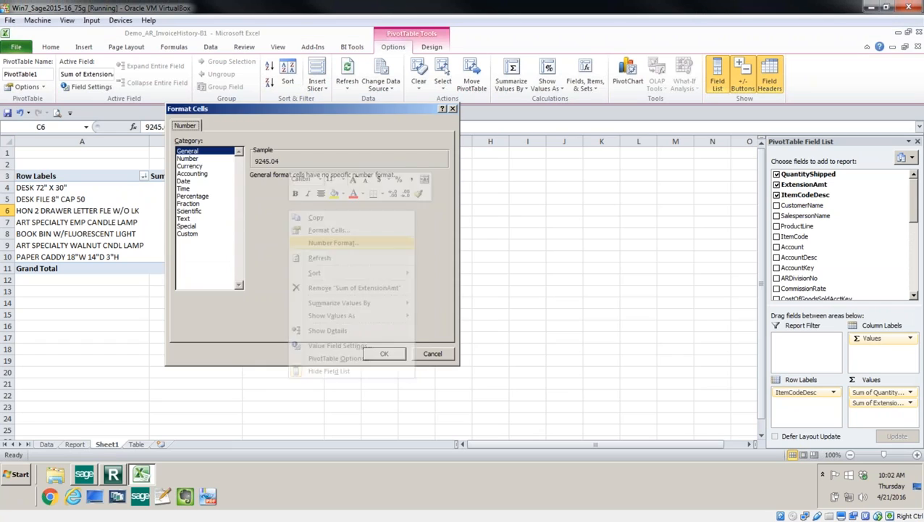
click(207, 159)
click(254, 190)
click(279, 234)
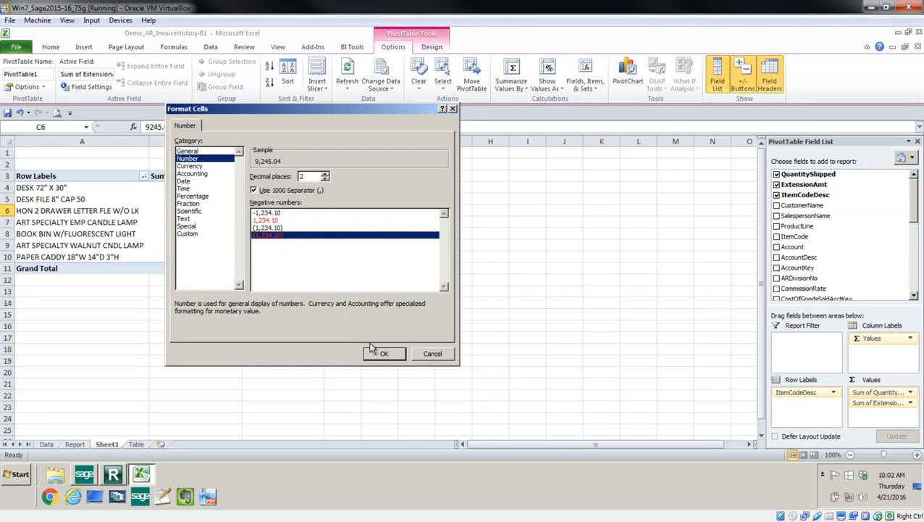
click(381, 353)
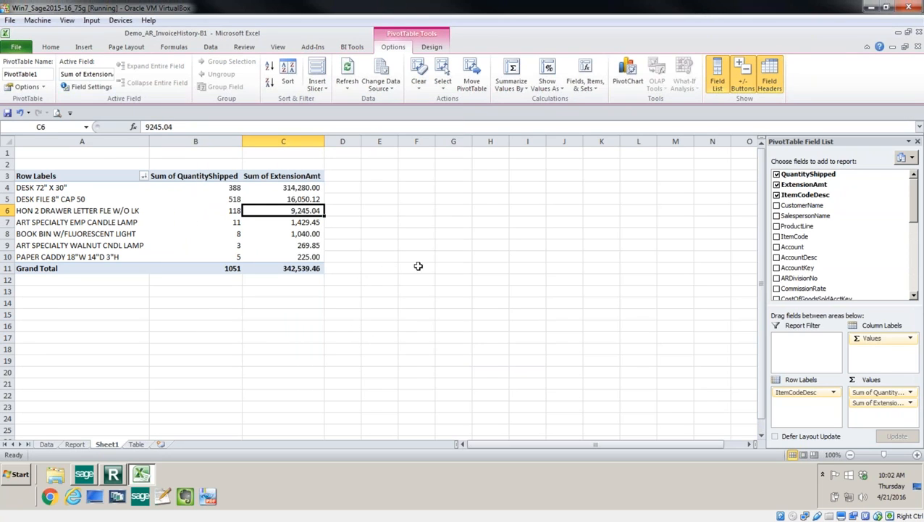
Replace ItemCodeDesc with CustomerName in the PivotTable rows and sort the customers by ExtensionAmt from largest to smallest.
click(777, 195)
click(777, 206)
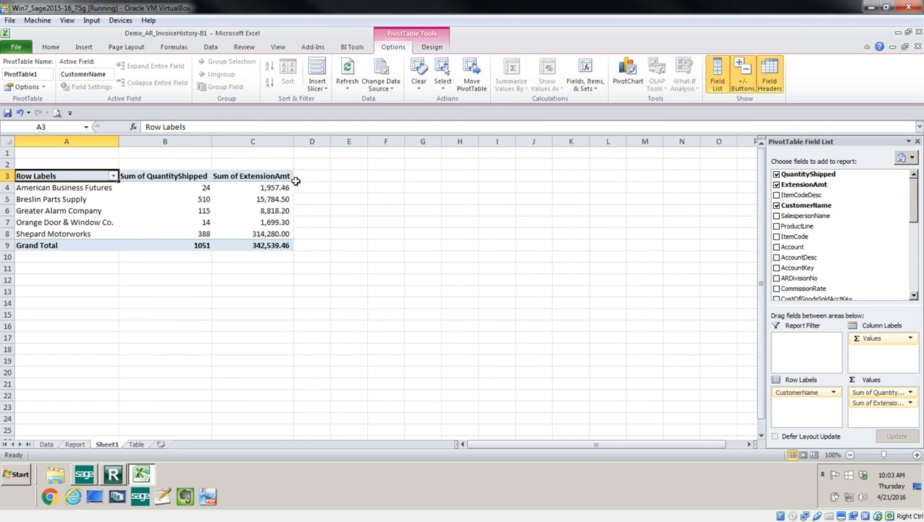
click(278, 195)
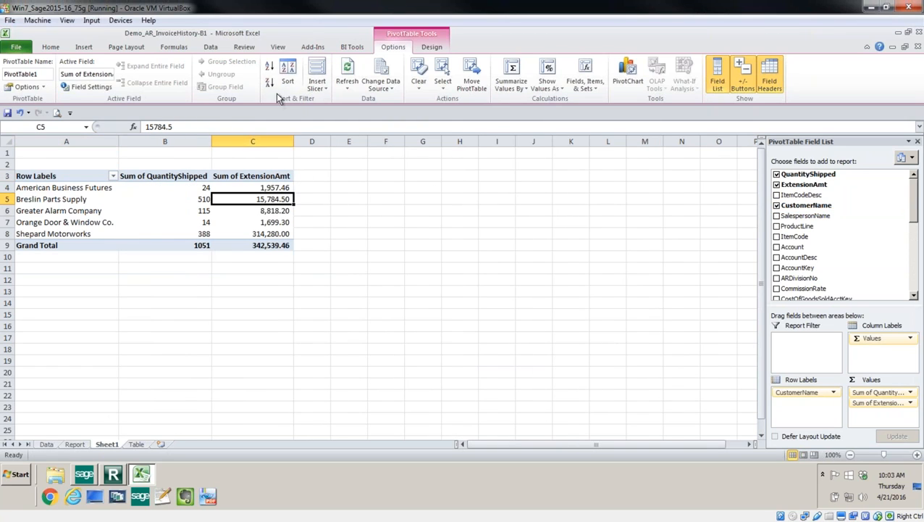
click(271, 85)
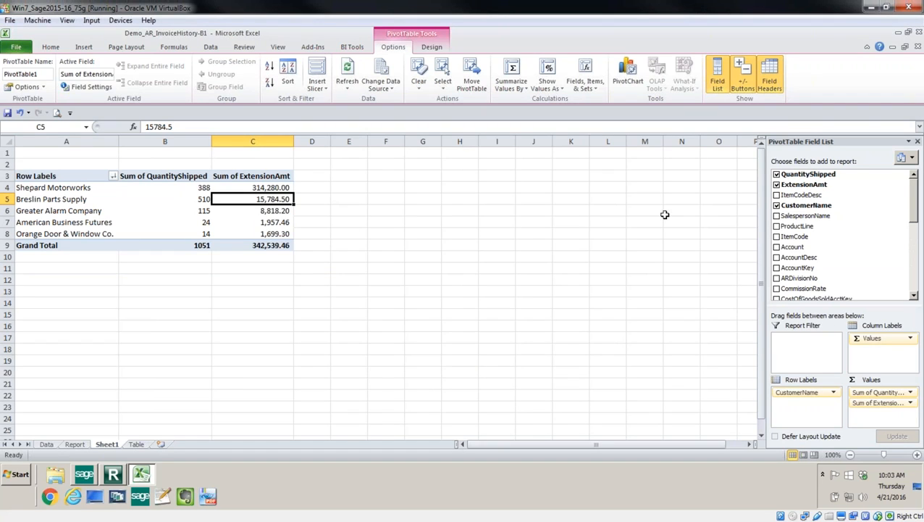
Replace CustomerName with SalespersonName in the PivotTable rows and sort the salespeople by ExtensionAmt from largest to smallest.
click(777, 206)
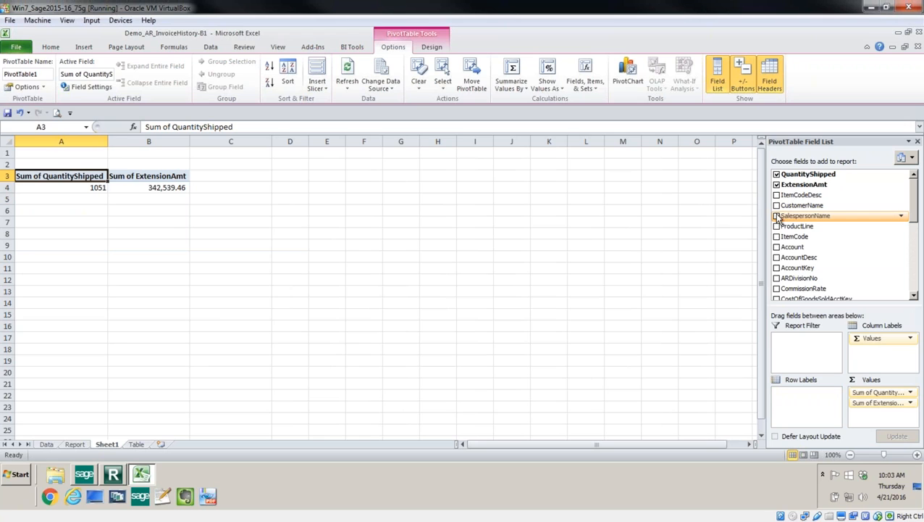
click(777, 216)
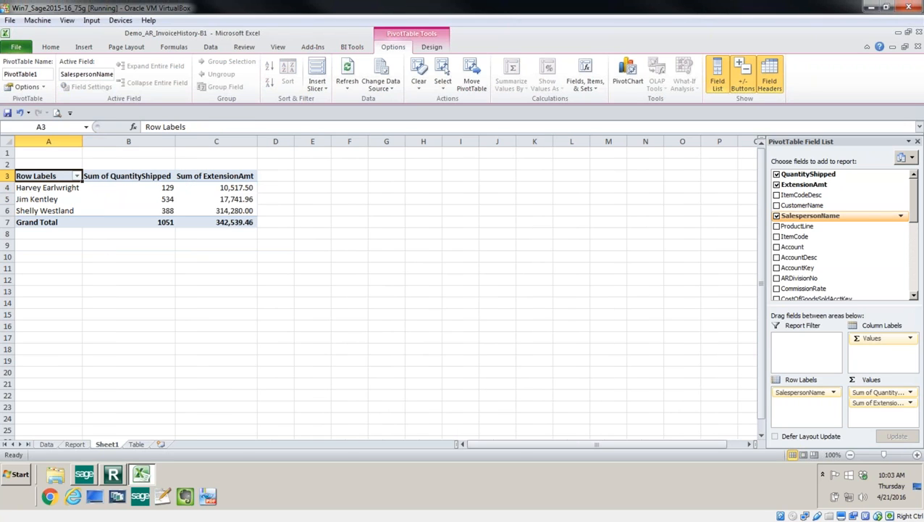
click(244, 208)
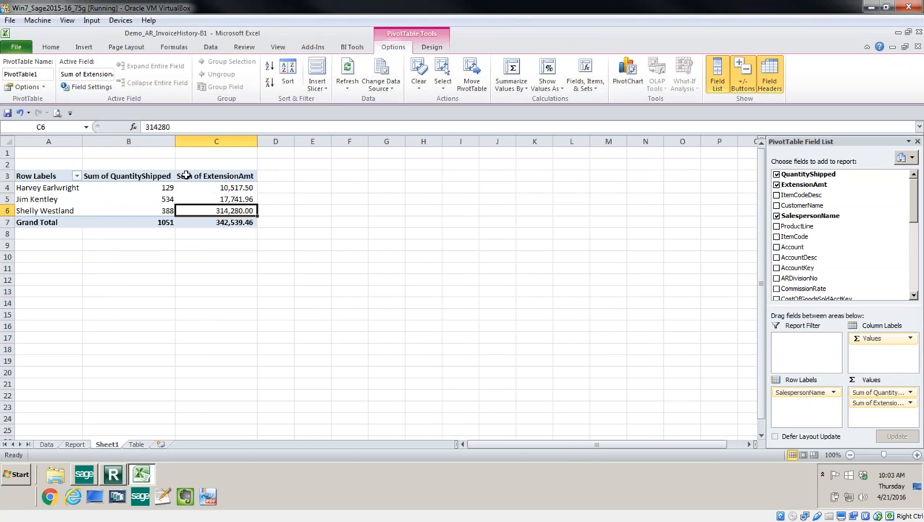
click(273, 83)
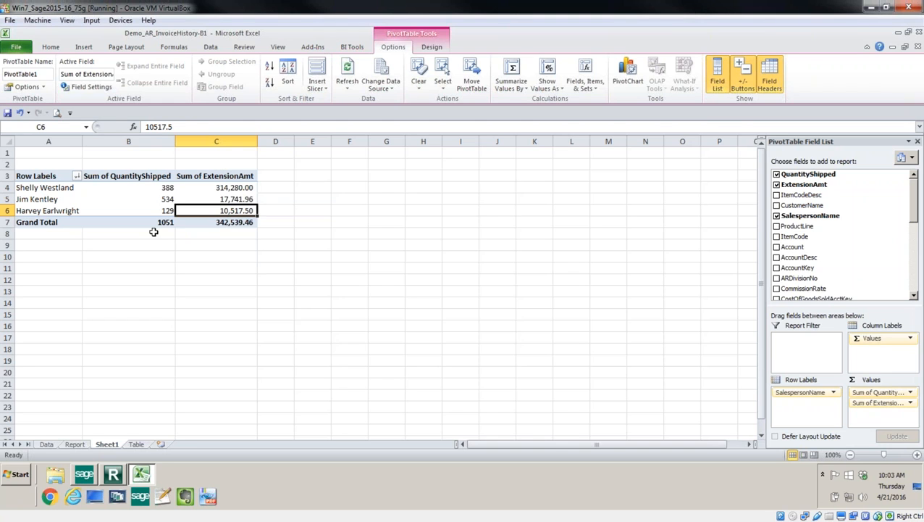
Convert the data range $A$1:$AF$22 on the Table sheet into an Excel table with headers.
click(137, 445)
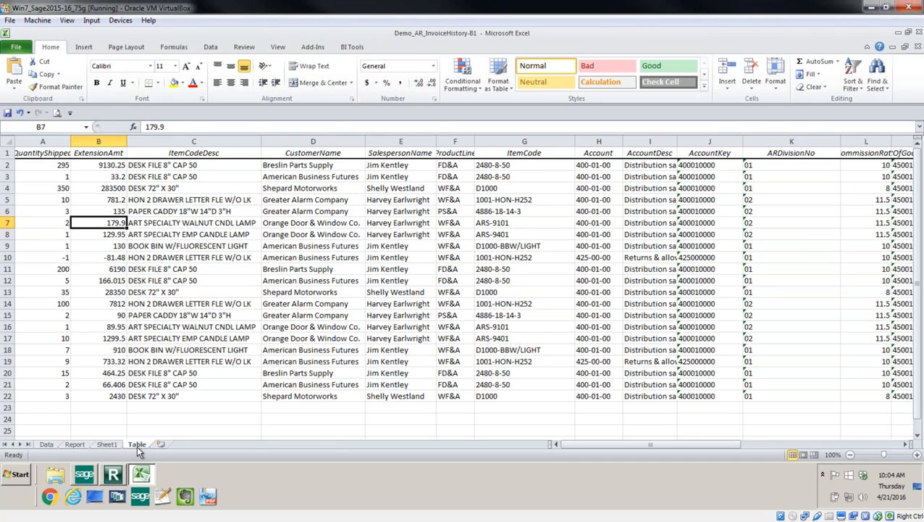
click(208, 234)
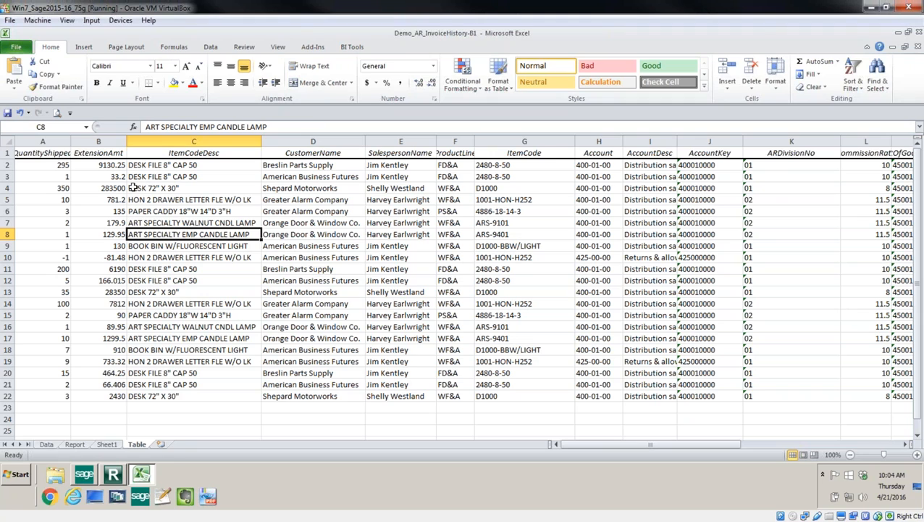
click(83, 47)
click(46, 72)
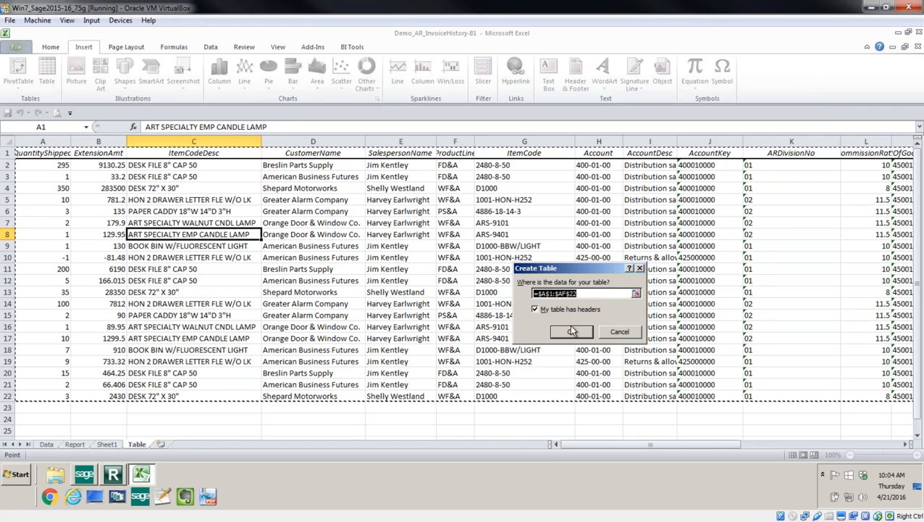
click(572, 332)
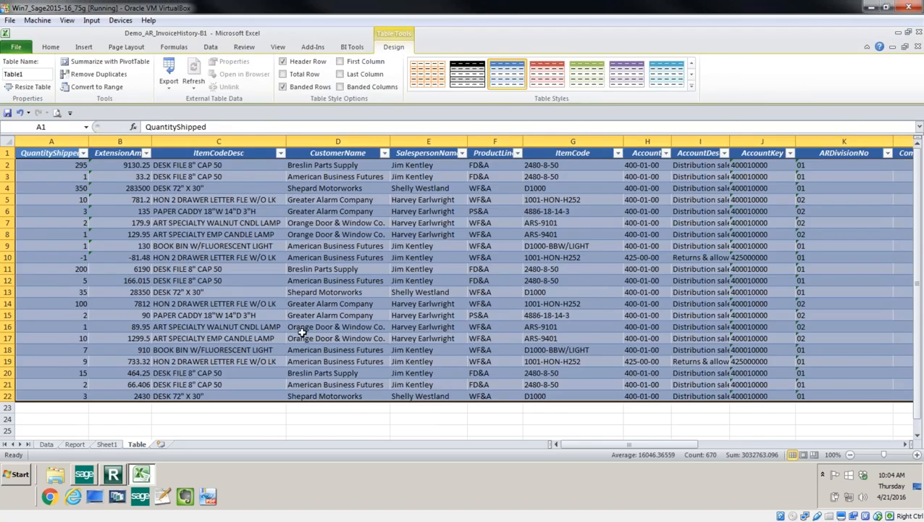
click(304, 335)
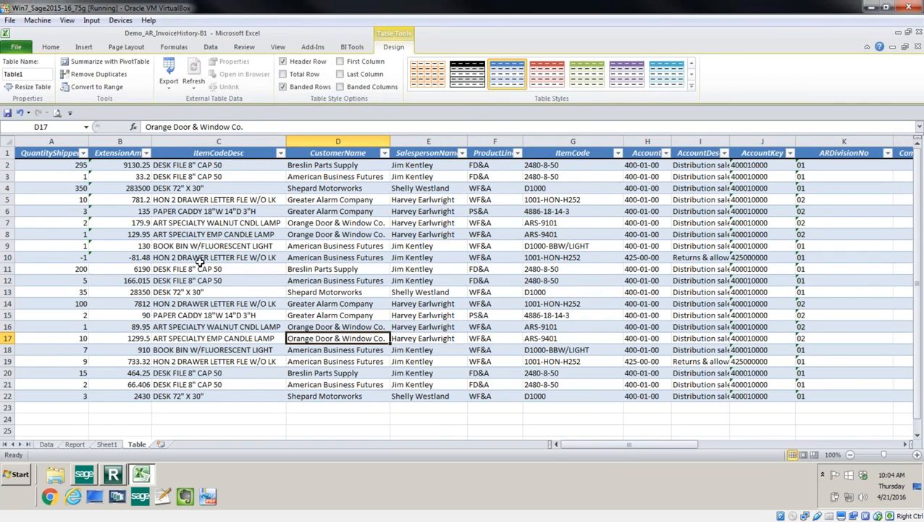
Extend the table with two rows below the data: QuantityShipped 1 with ItemCodeDesc "dsdds';kjd", and QuantityShipped 2.
click(76, 407)
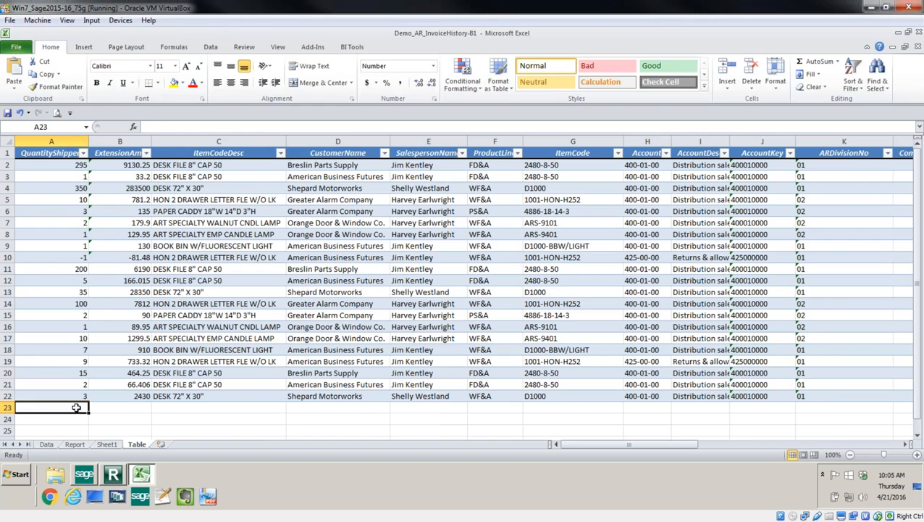
text(1)
key(Tab)
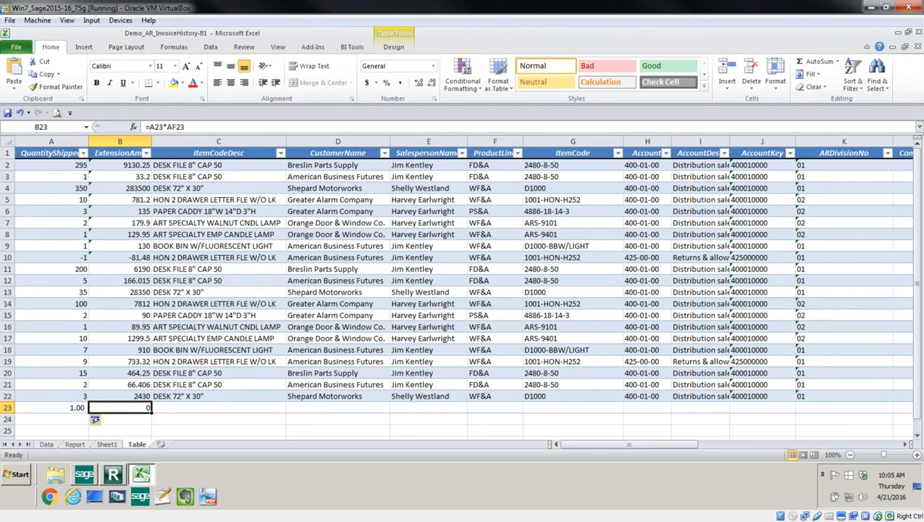
key(Tab)
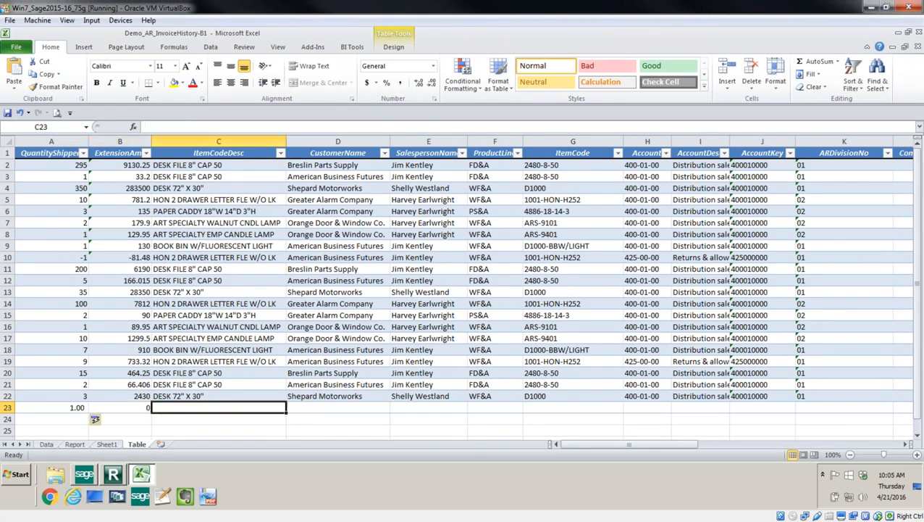
text(dsdds';kjd)
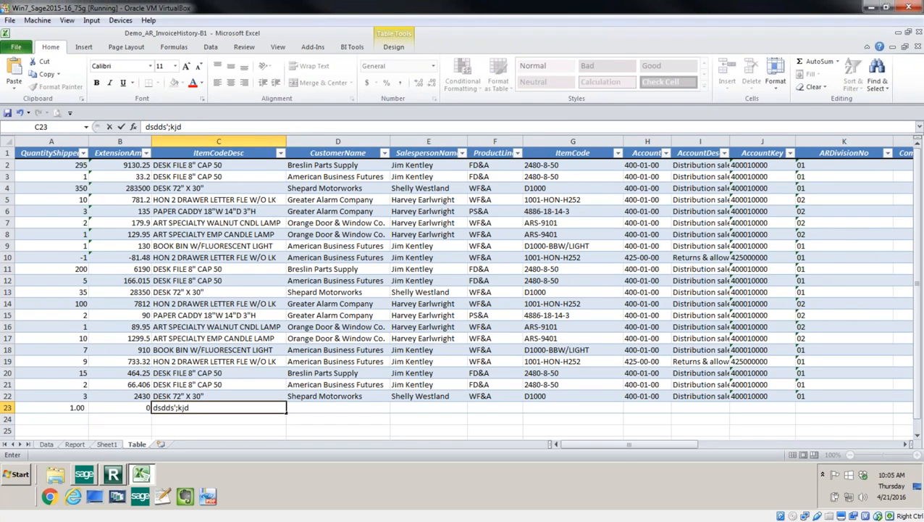
key(Return)
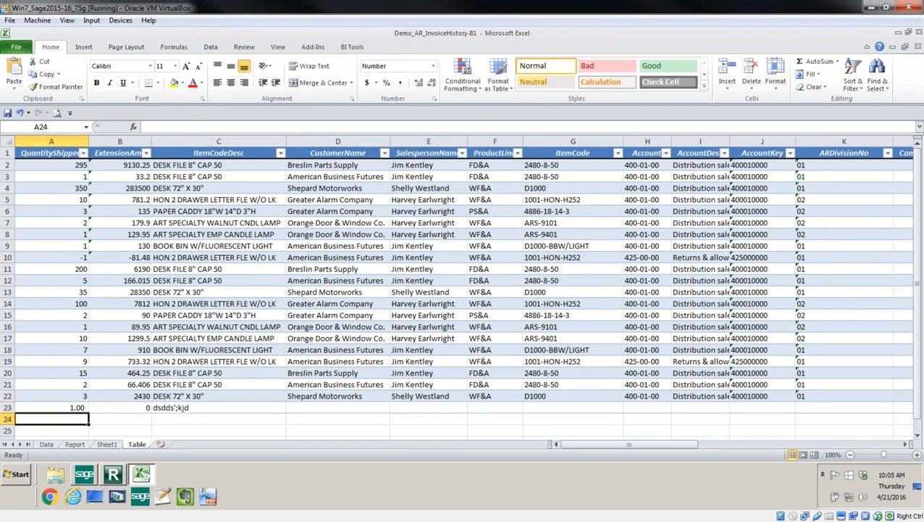
text(2)
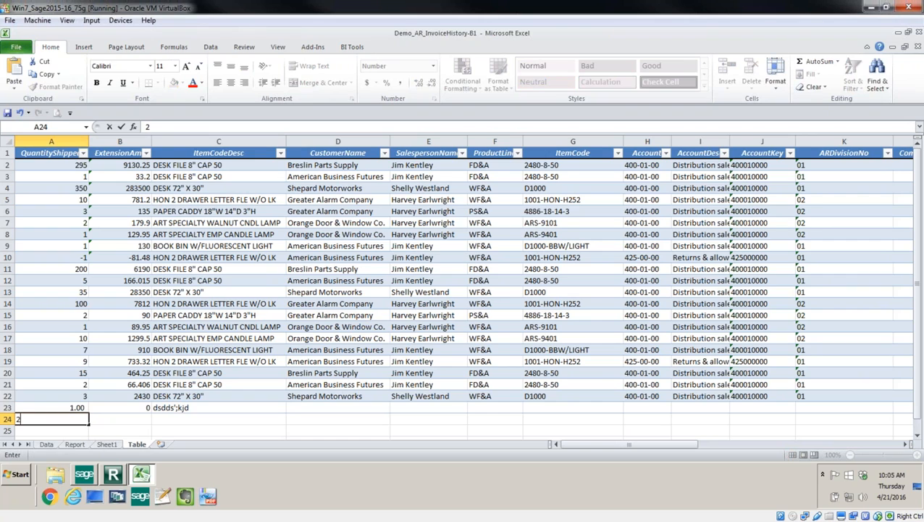
key(Tab)
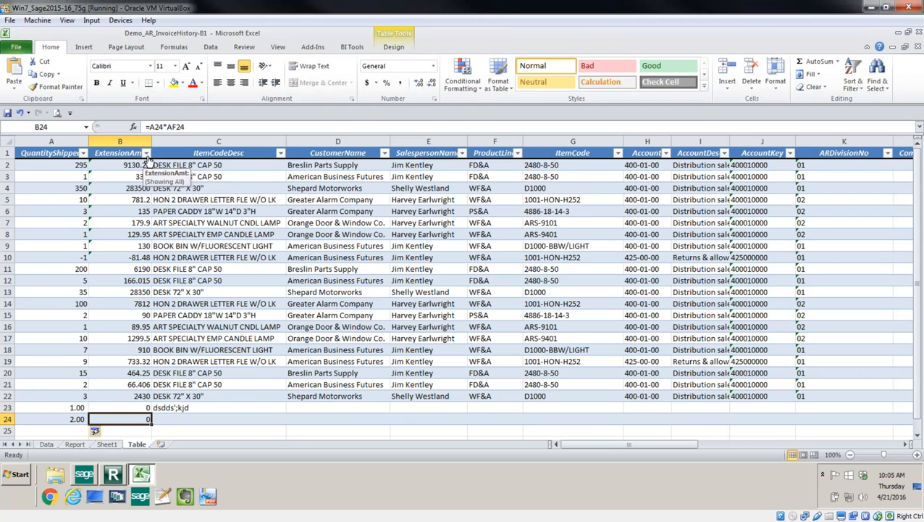
View the filter options of the ItemCodeDesc column without applying a filter.
click(279, 153)
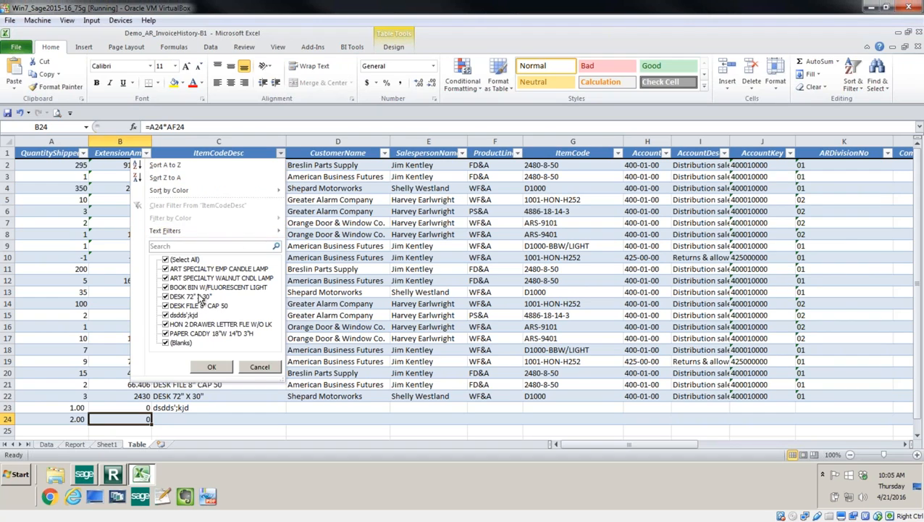
click(258, 368)
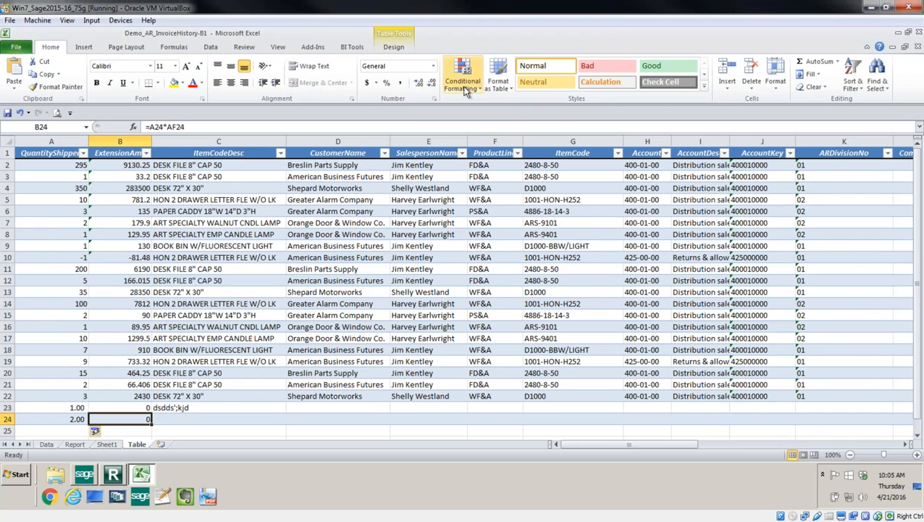
Apply Table Style Light 1 to the invoice table.
click(394, 47)
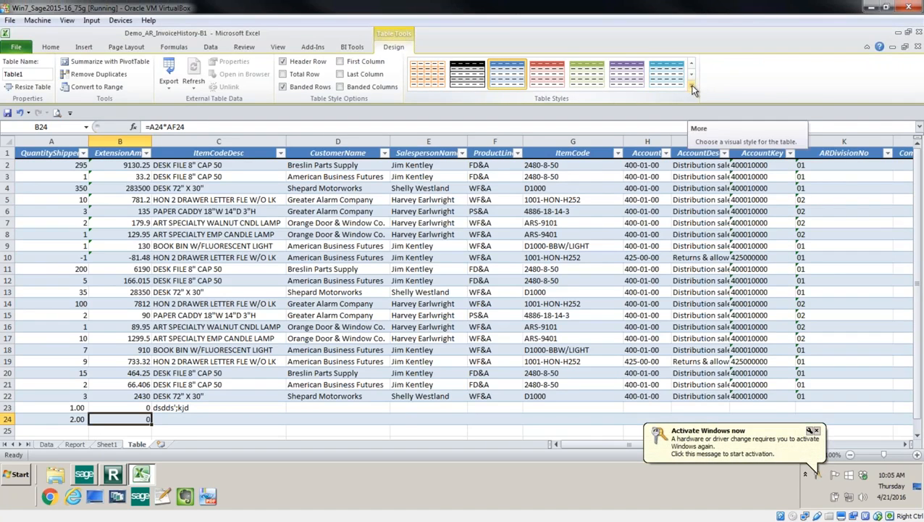
click(692, 87)
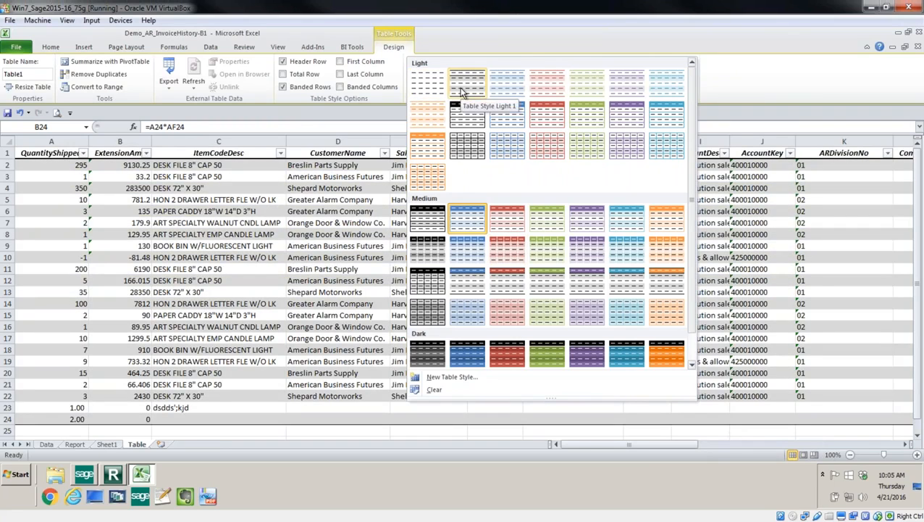
click(464, 91)
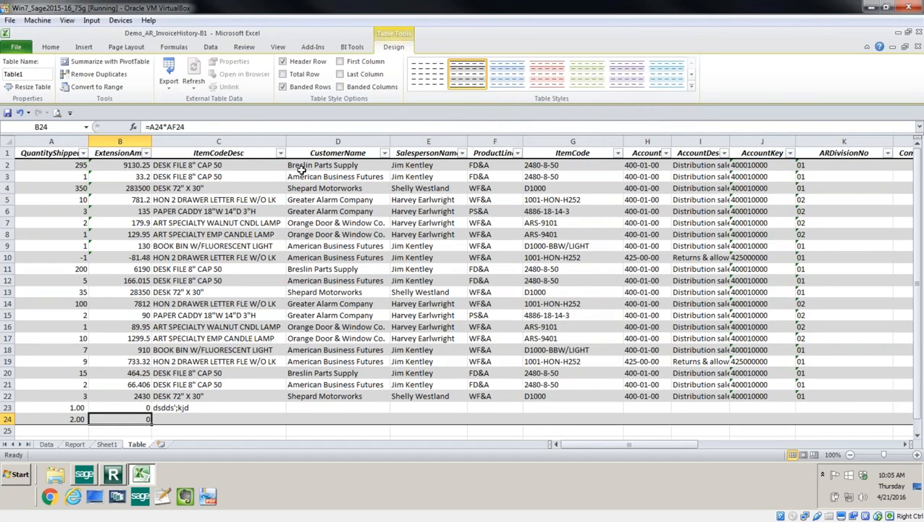
Try banded columns in place of banded rows, and switch row banding back on alongside them.
click(296, 89)
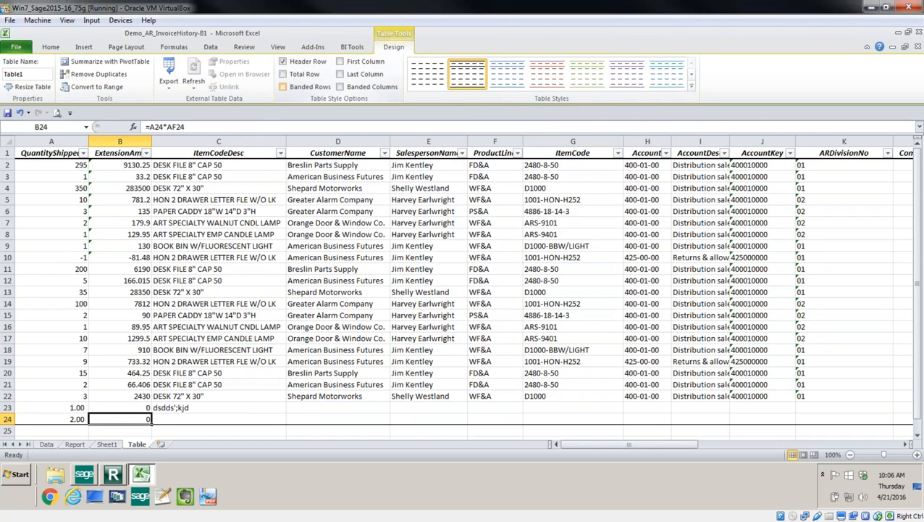
click(345, 93)
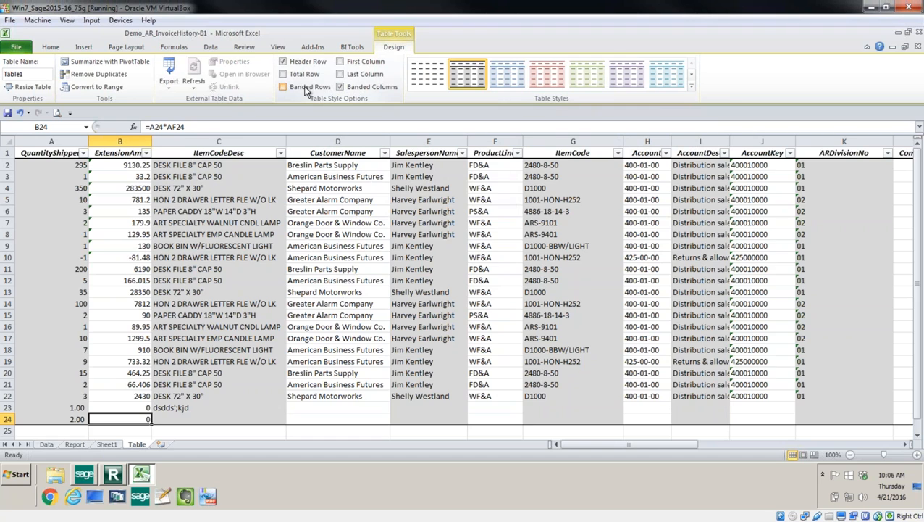
click(304, 89)
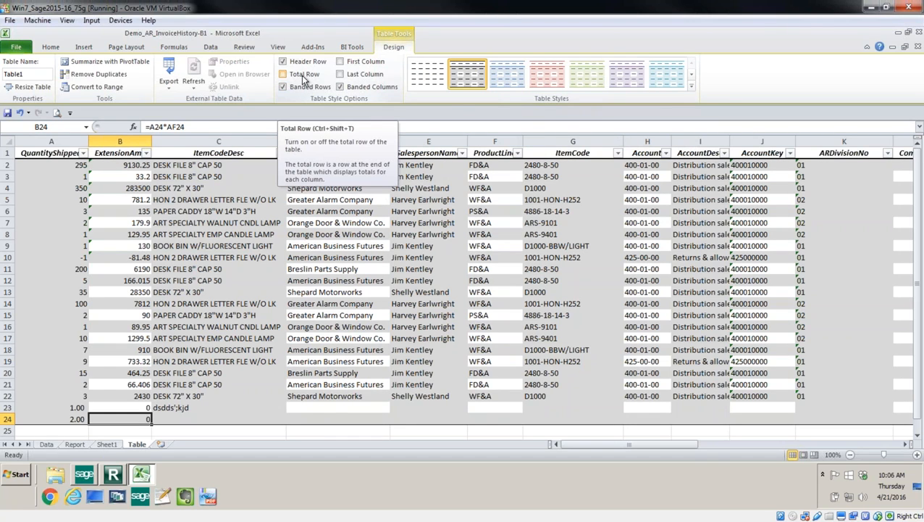
Add a total row, try the first- and last-column emphasis in turn, and switch banded columns off.
click(304, 79)
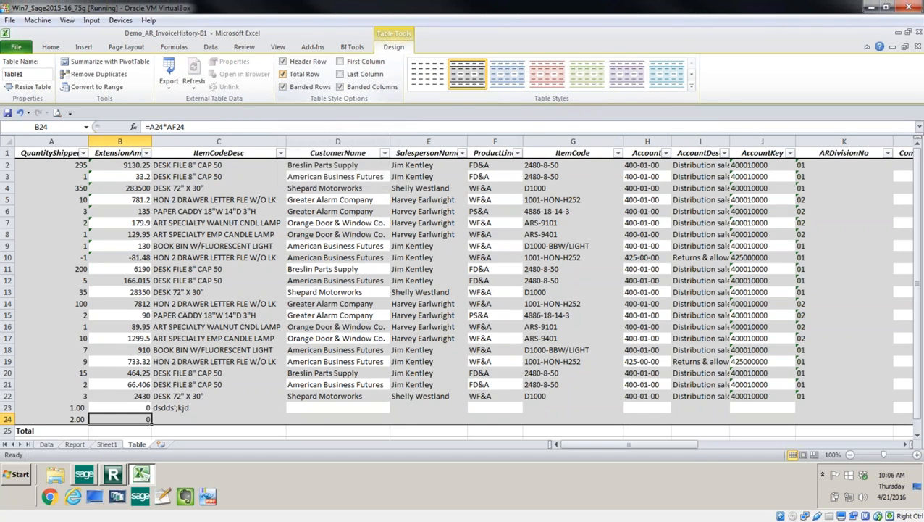
click(340, 63)
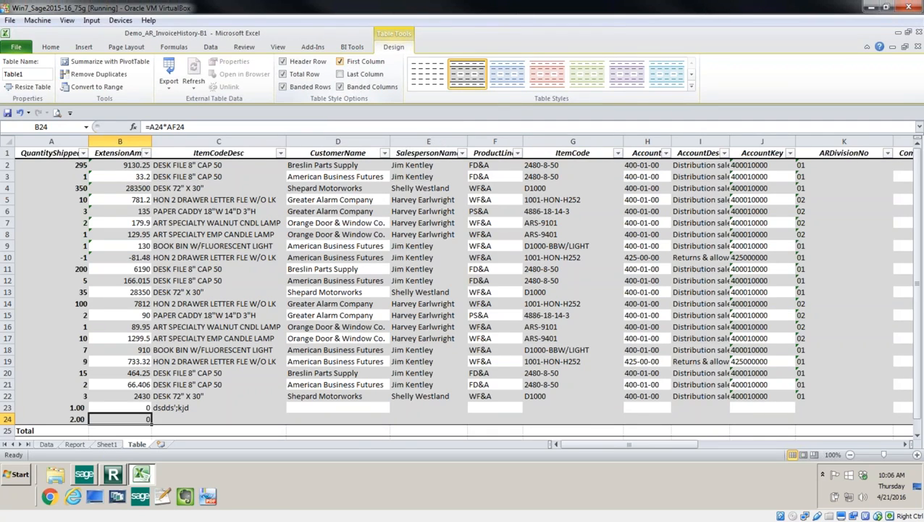
click(341, 62)
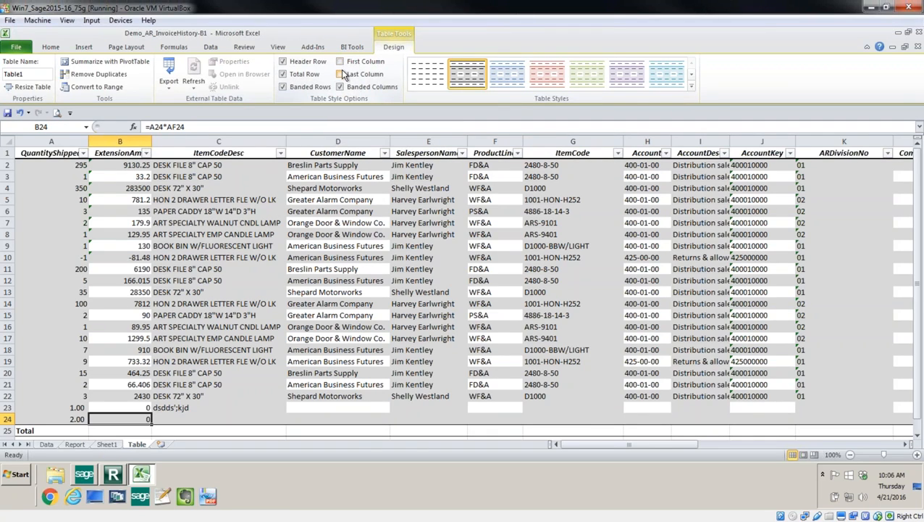
click(340, 74)
click(340, 74)
click(340, 86)
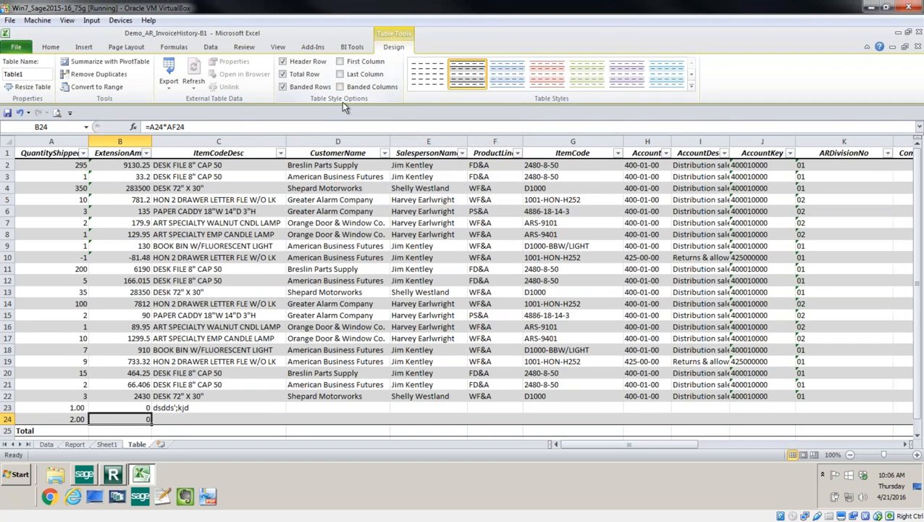
Remove the total row from the table.
click(251, 295)
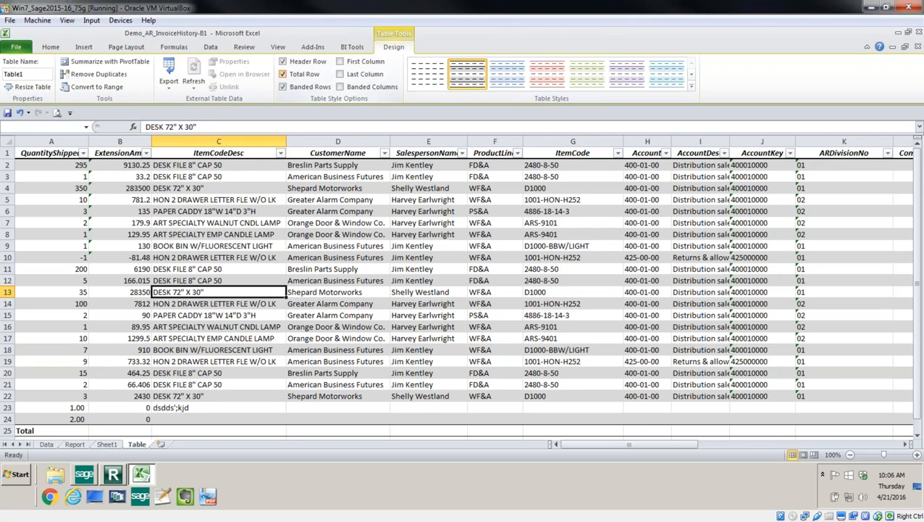
click(283, 74)
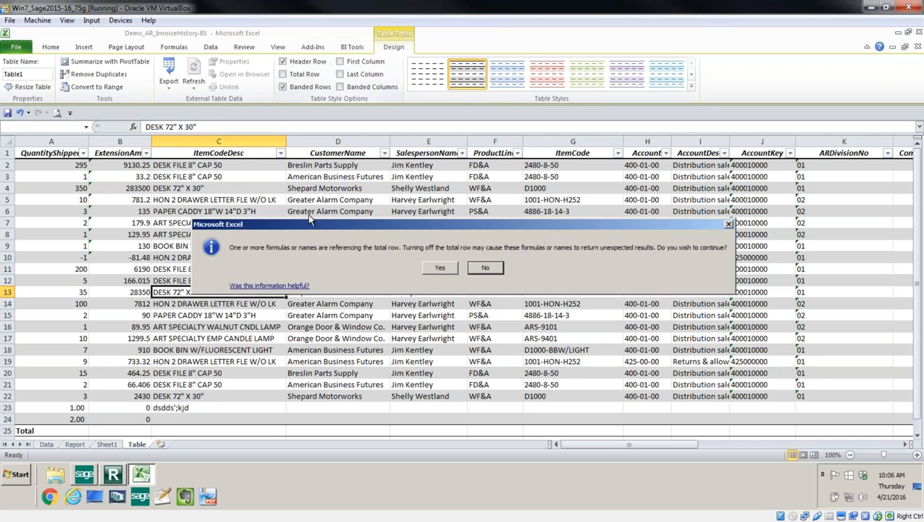
click(443, 268)
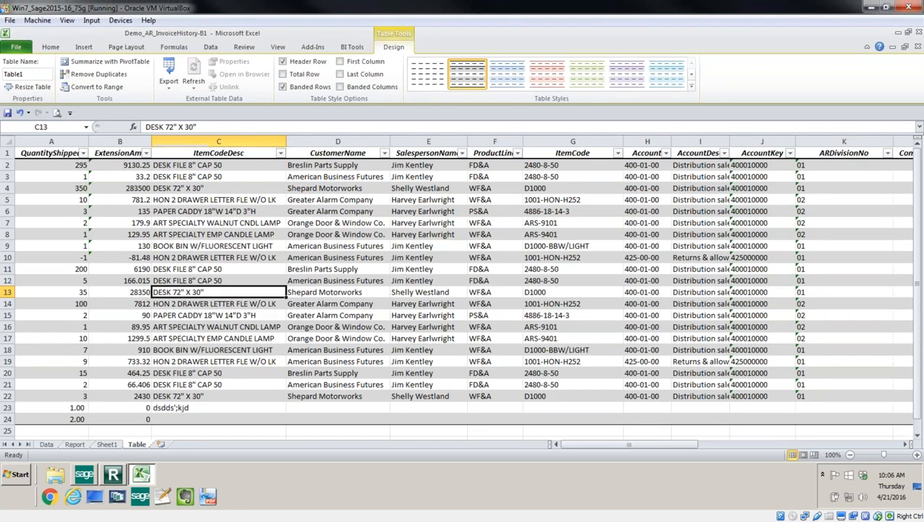
Delete the two test rows, 23 and 24, below the invoice data.
click(346, 298)
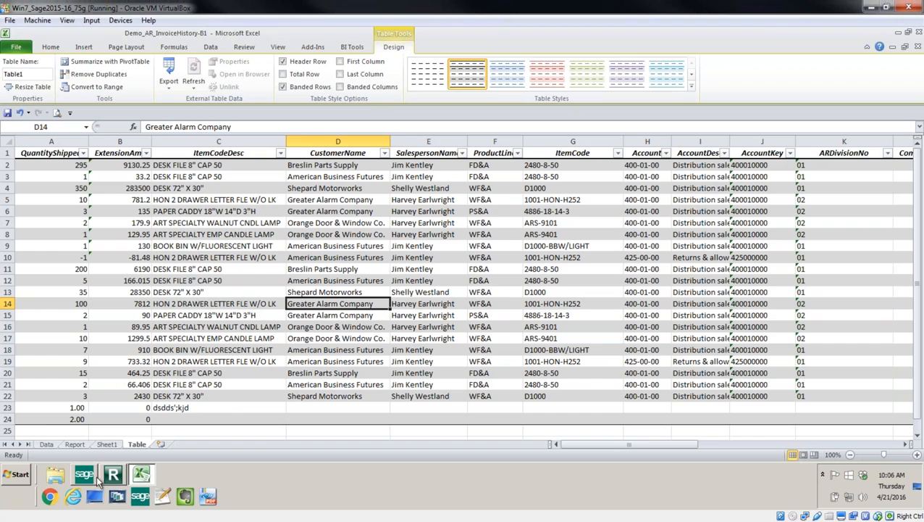
drag(7, 407, 7, 418)
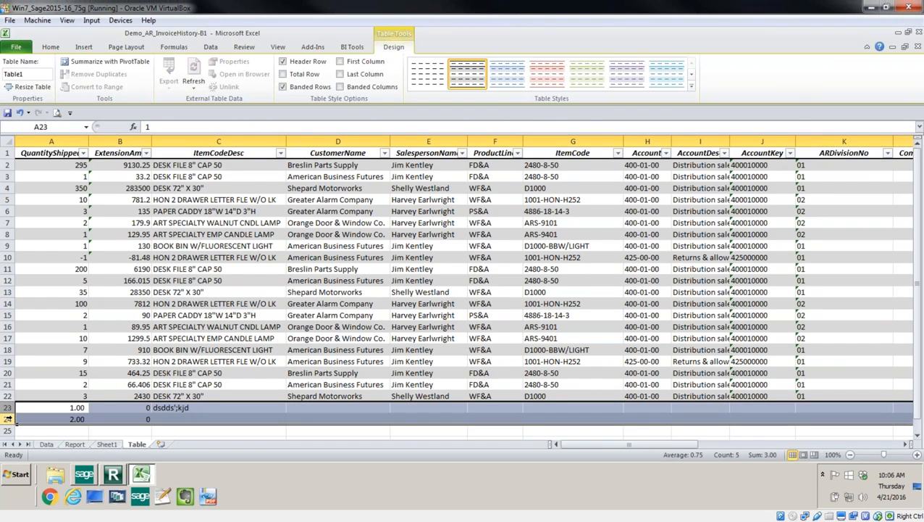
right_click(9, 418)
click(41, 345)
click(140, 301)
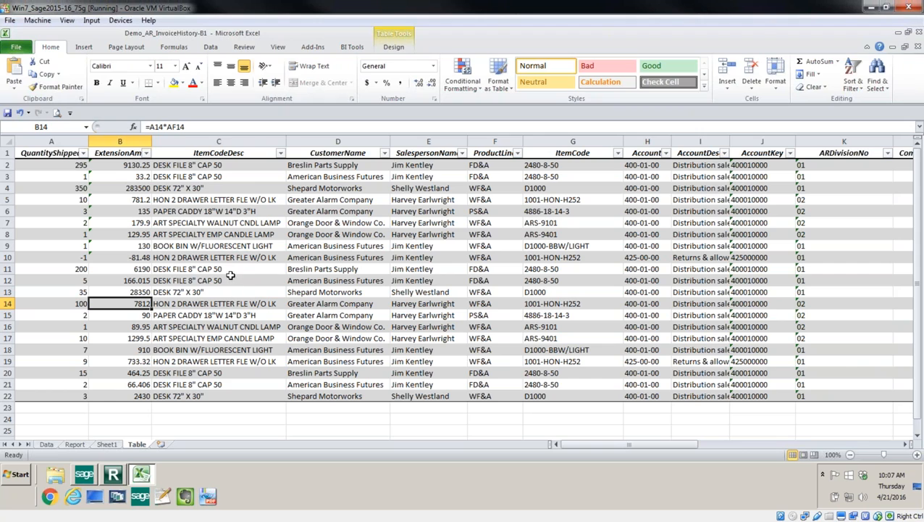
Create a PivotTable from Table1 on a new worksheet.
click(83, 50)
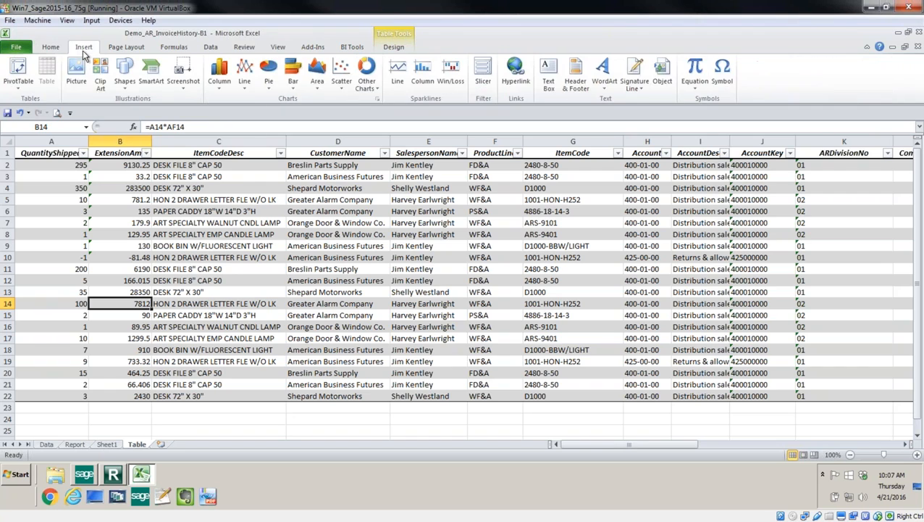
click(30, 73)
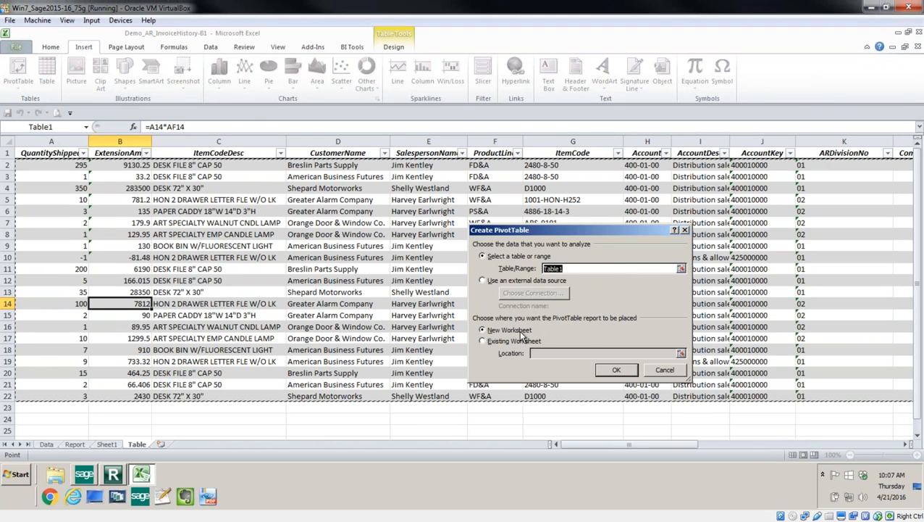
click(613, 370)
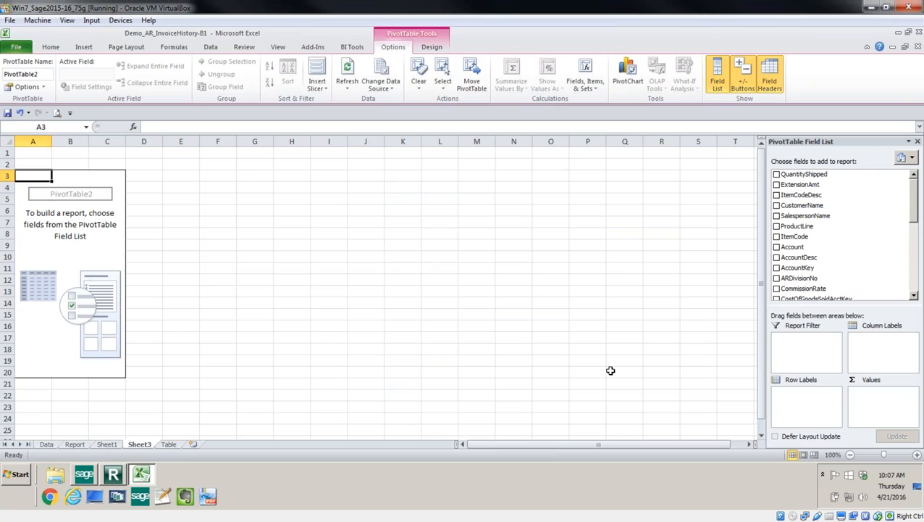
Summarize QuantityShipped and ExtensionAmt as PivotTable values, with CustomerName above ItemCodeDesc in the row labels.
click(777, 175)
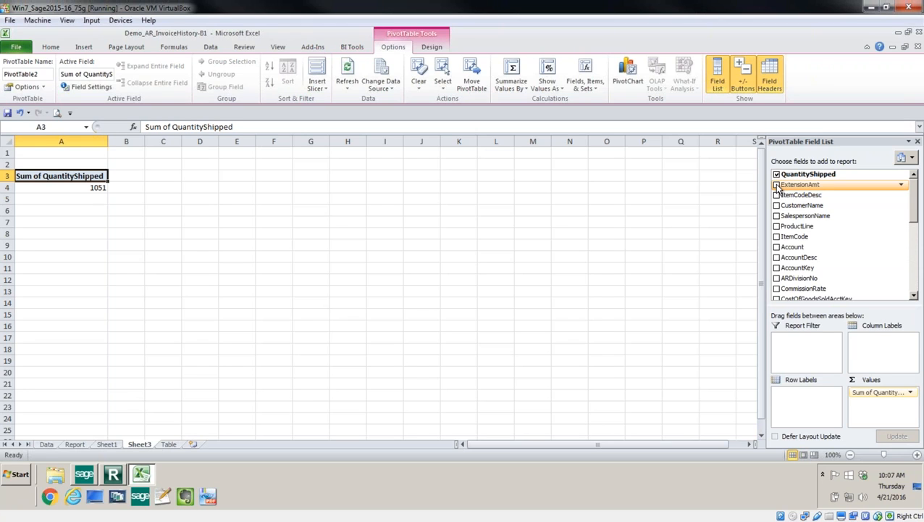
click(777, 185)
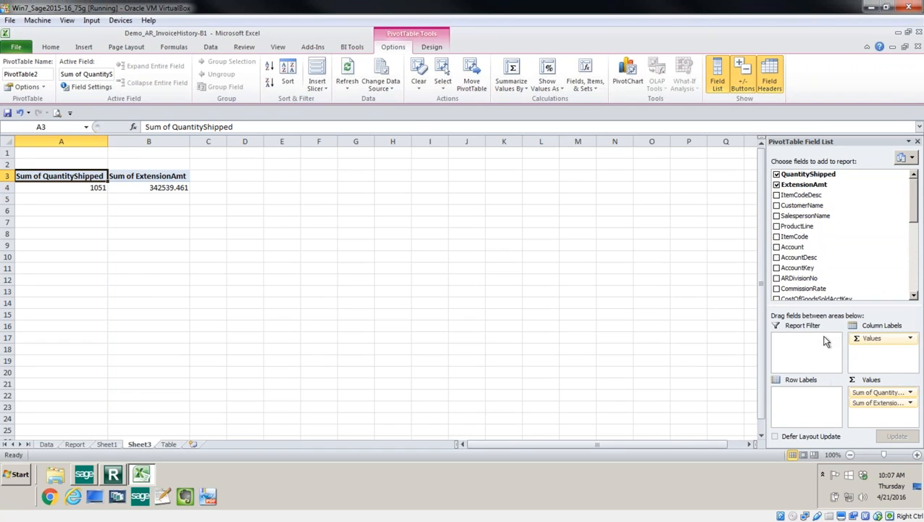
click(776, 196)
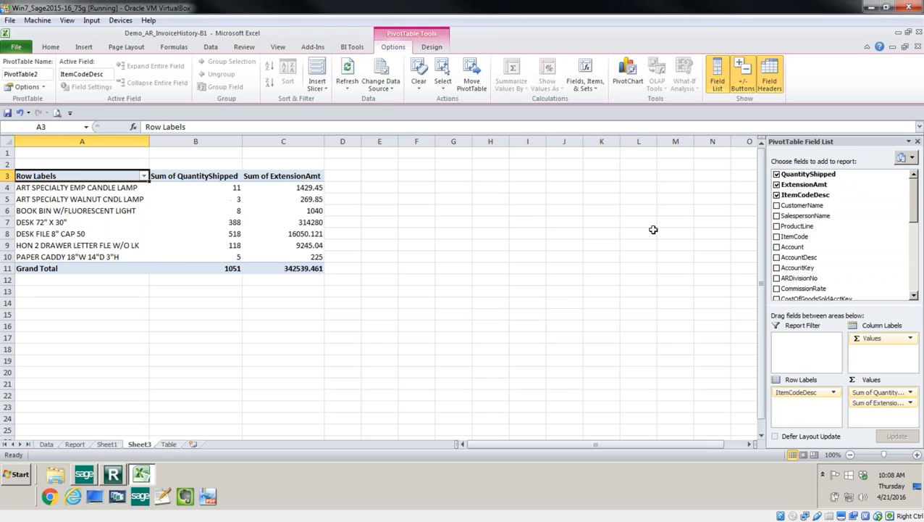
click(778, 206)
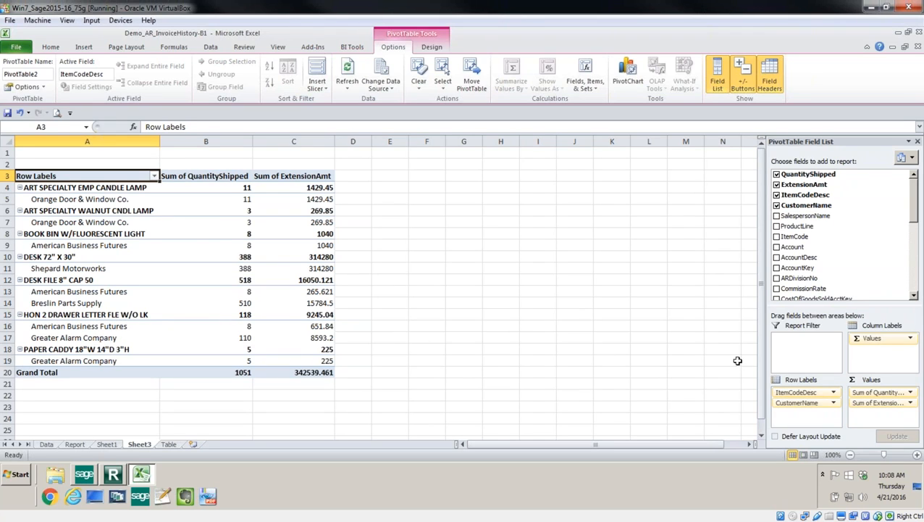
drag(819, 406, 818, 390)
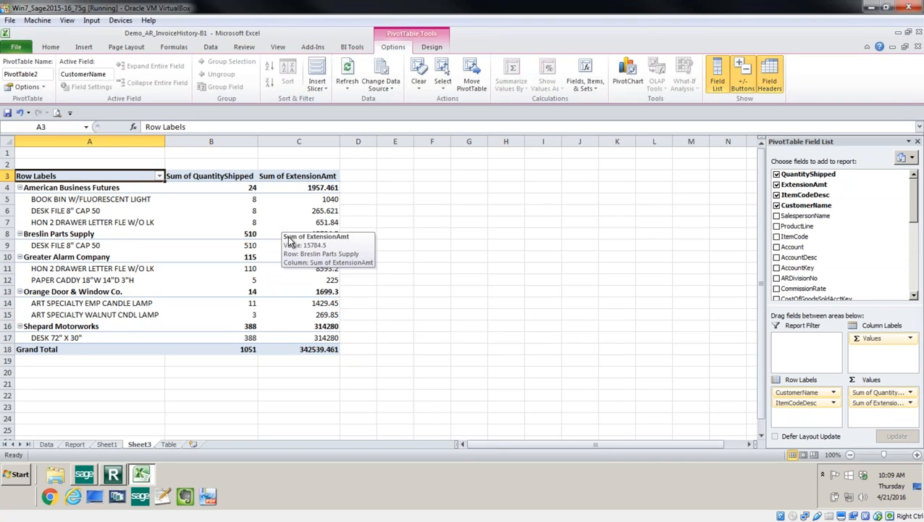
Rename the "Sum of ExtensionAmt" heading in the PivotTable to "Amount".
mouse_move(324, 214)
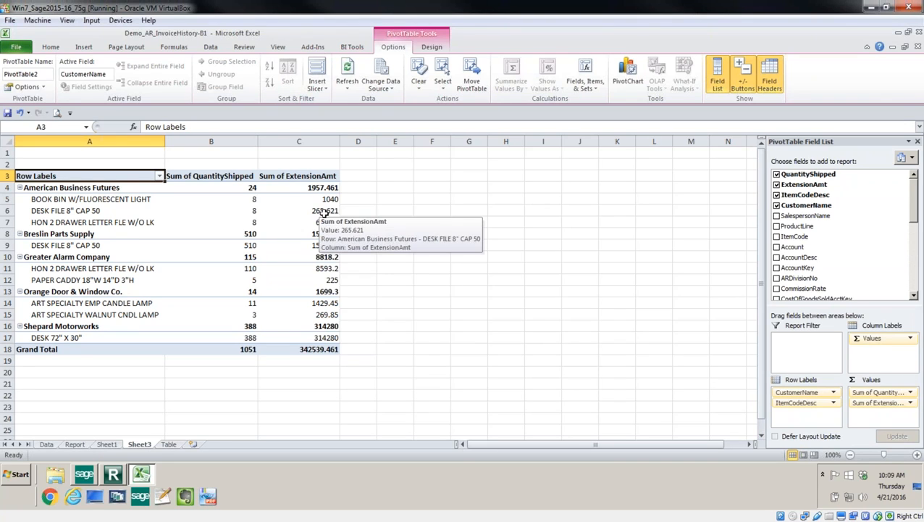
click(297, 176)
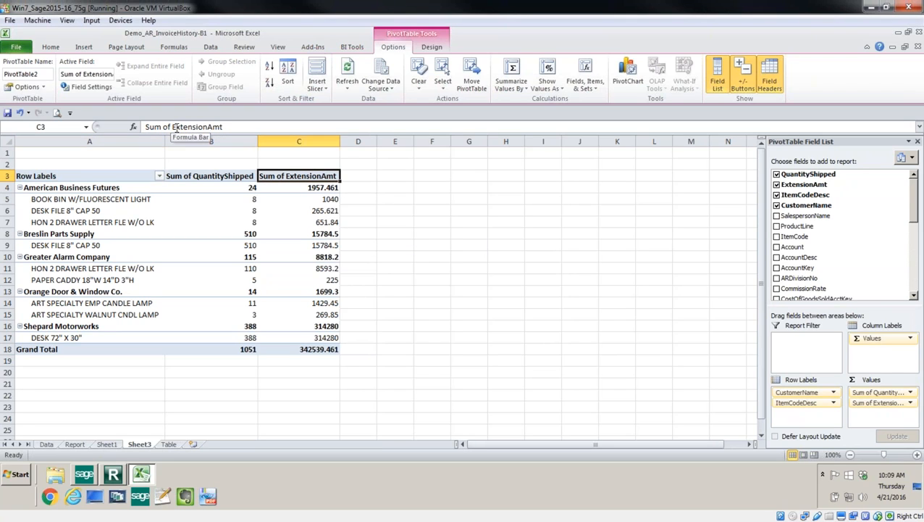
click(225, 127)
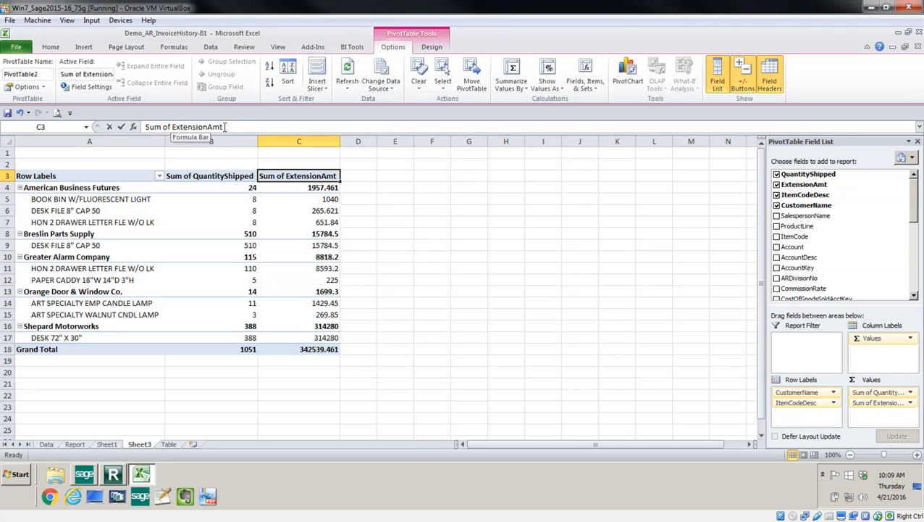
drag(224, 127, 130, 125)
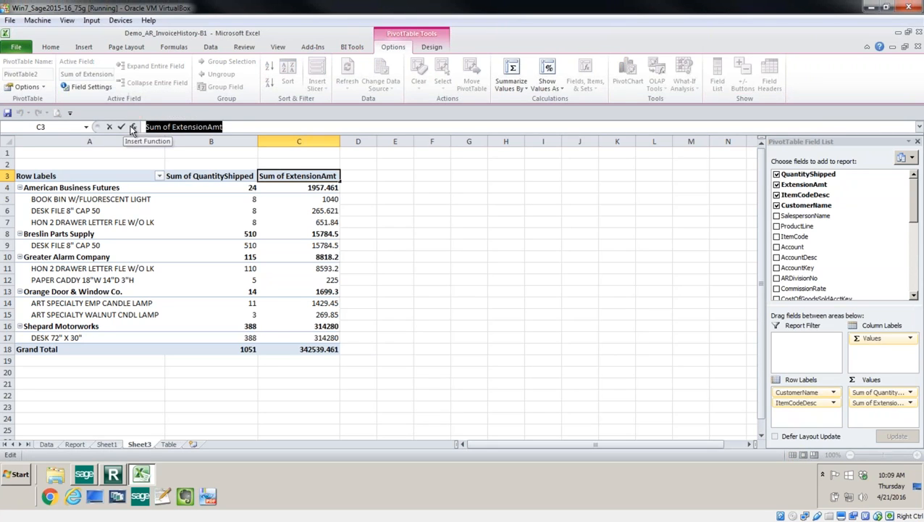
text(Amount)
key(Return)
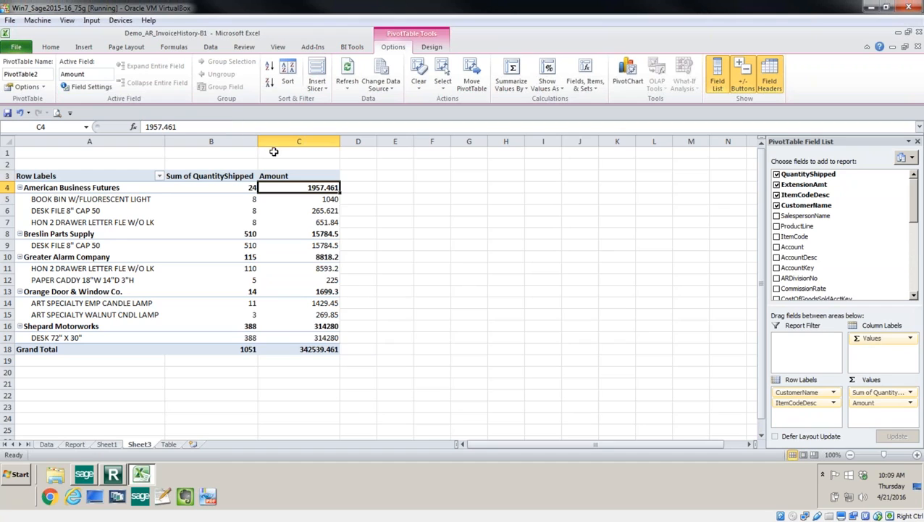
Right-align the Amount heading in the PivotTable.
click(279, 176)
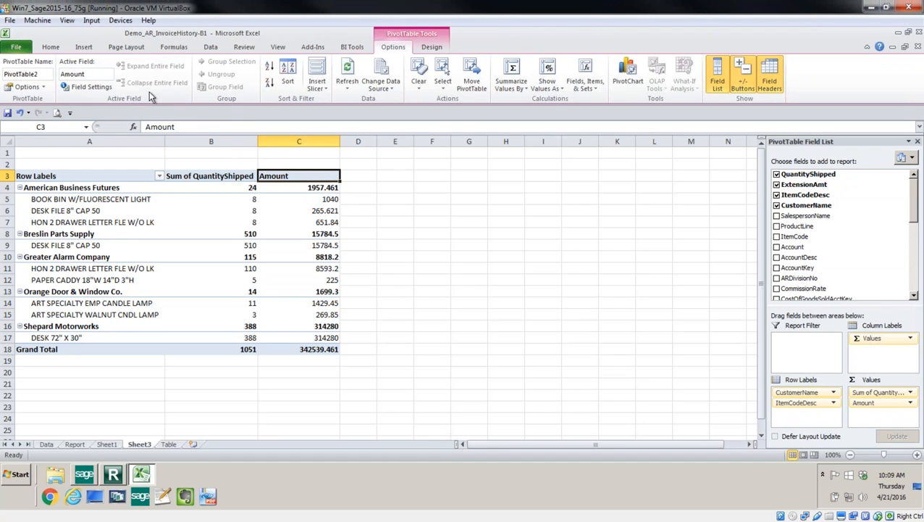
click(62, 51)
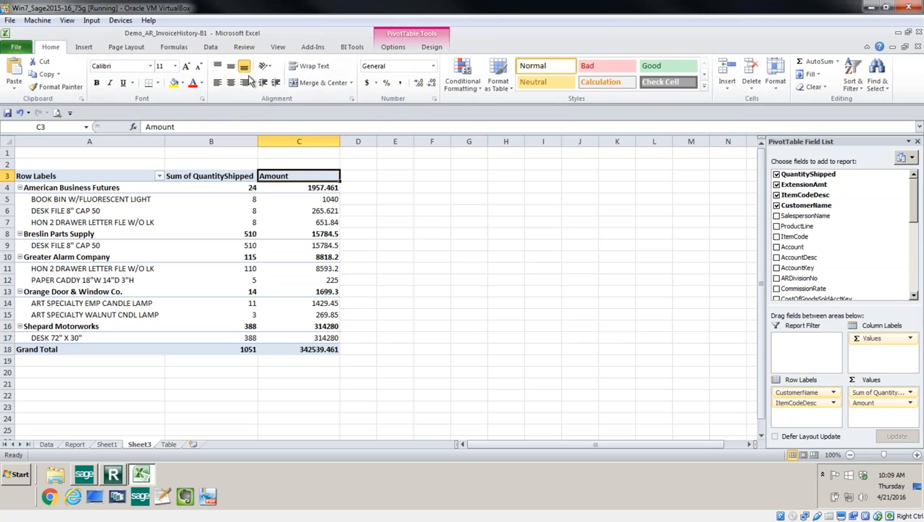
click(245, 83)
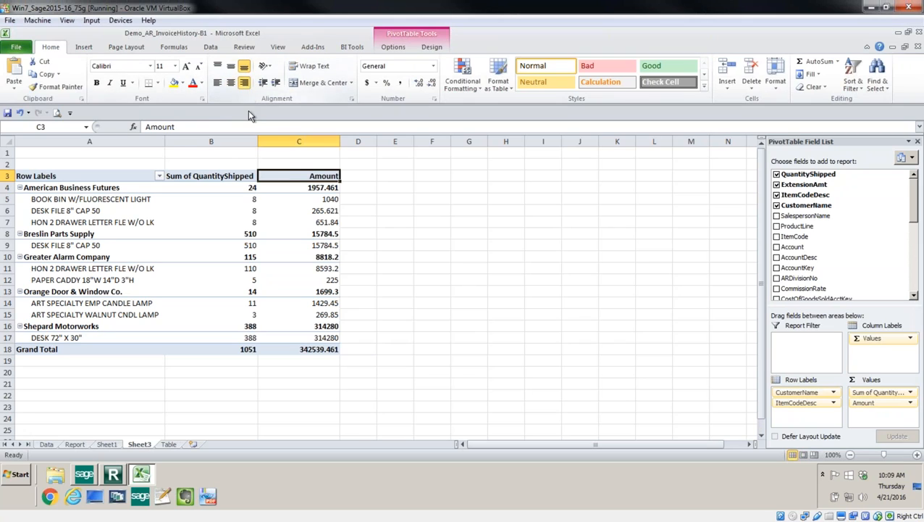
click(314, 214)
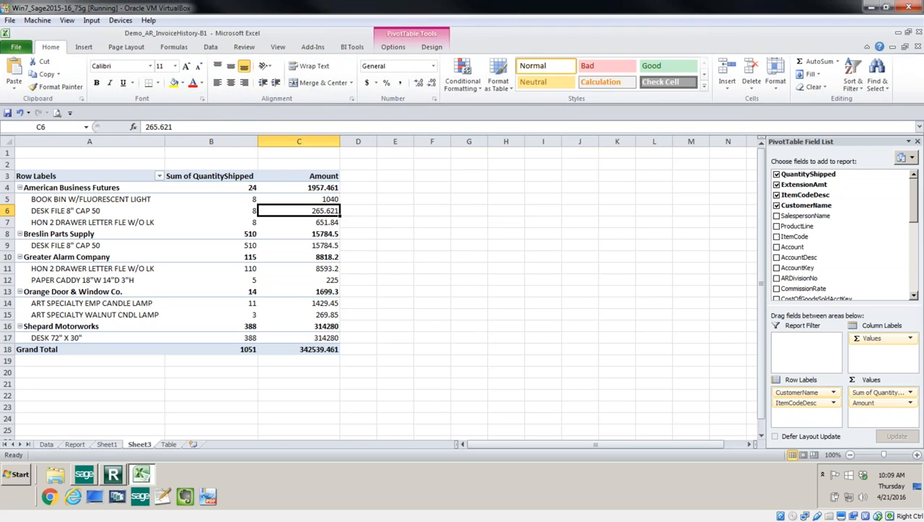
Format the PivotTable's Amount values as Number with 2 decimal places, a 1000 separator and negatives in red parentheses.
right_click(314, 213)
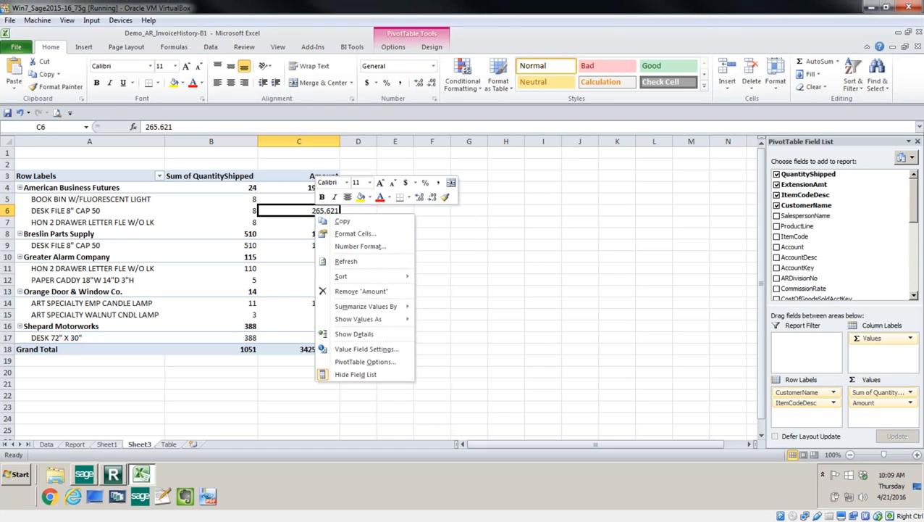
click(350, 247)
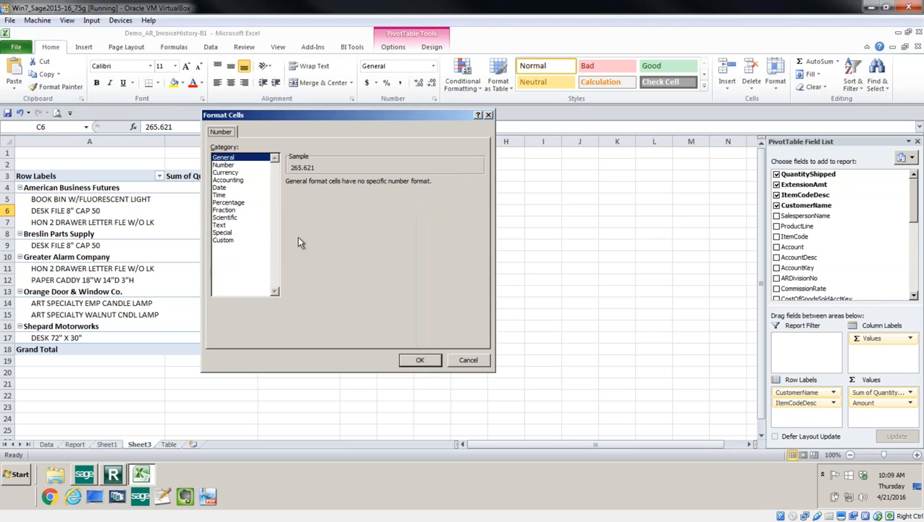
click(229, 166)
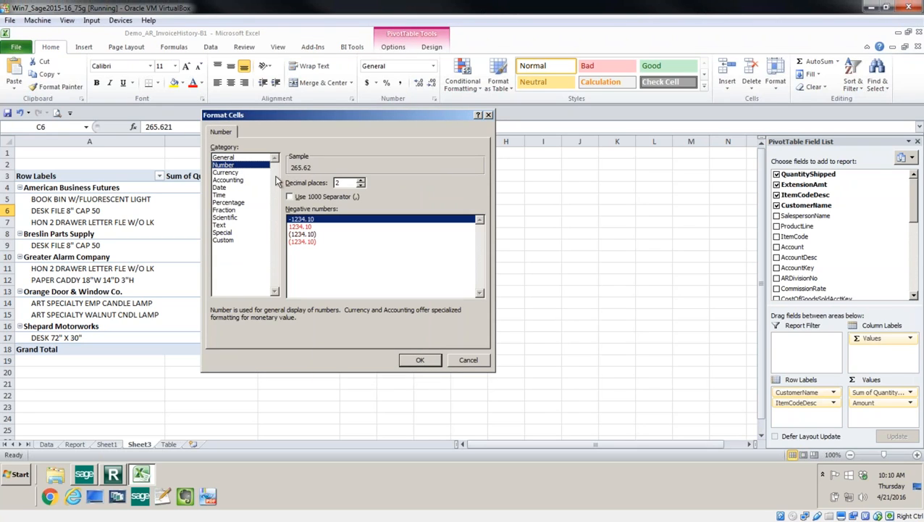
click(290, 198)
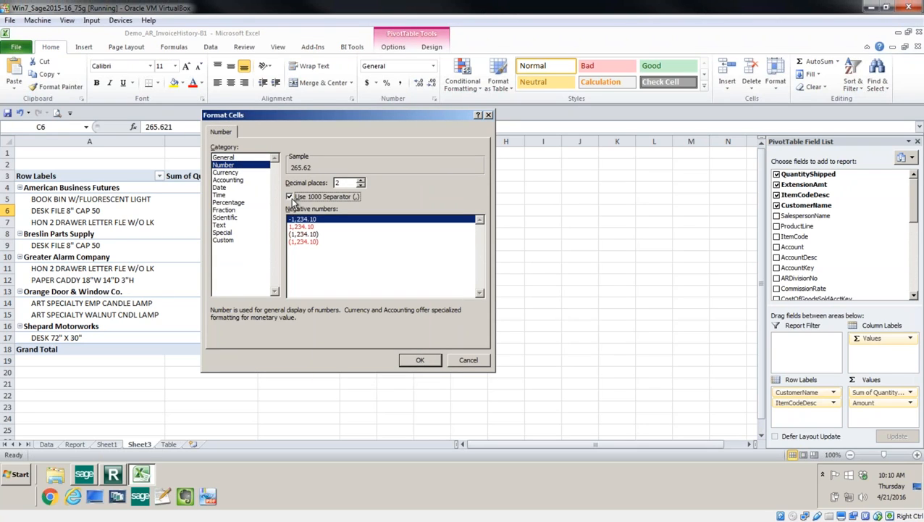
click(302, 242)
click(414, 358)
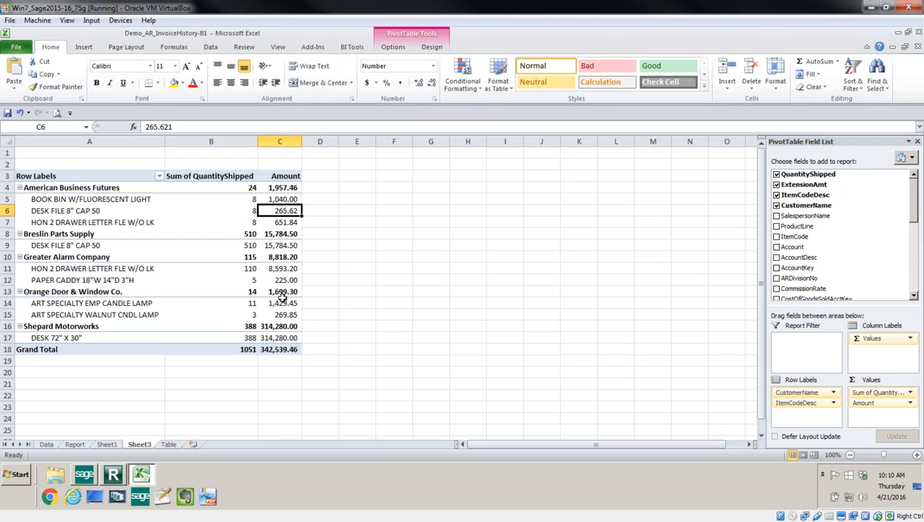
Show the underlying invoice records behind the Amount for DESK 72" X 30" under Shepard Motorworks.
click(282, 326)
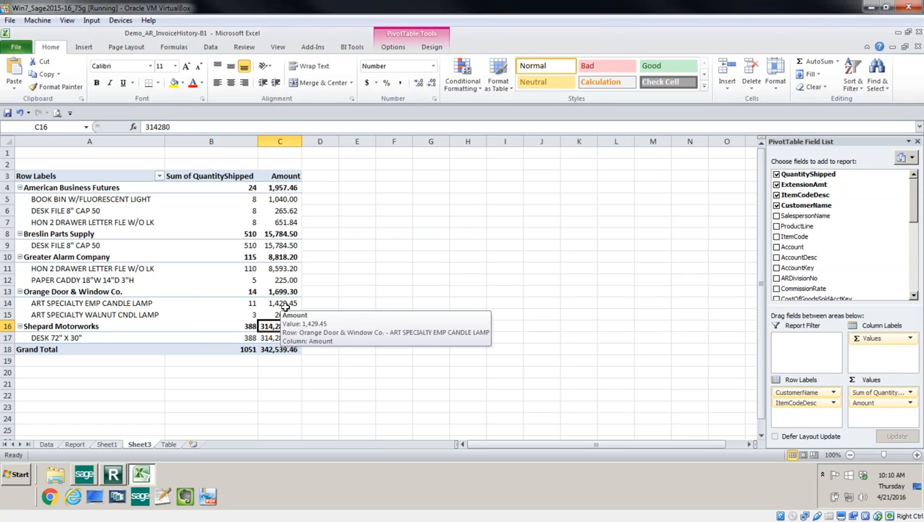
click(281, 338)
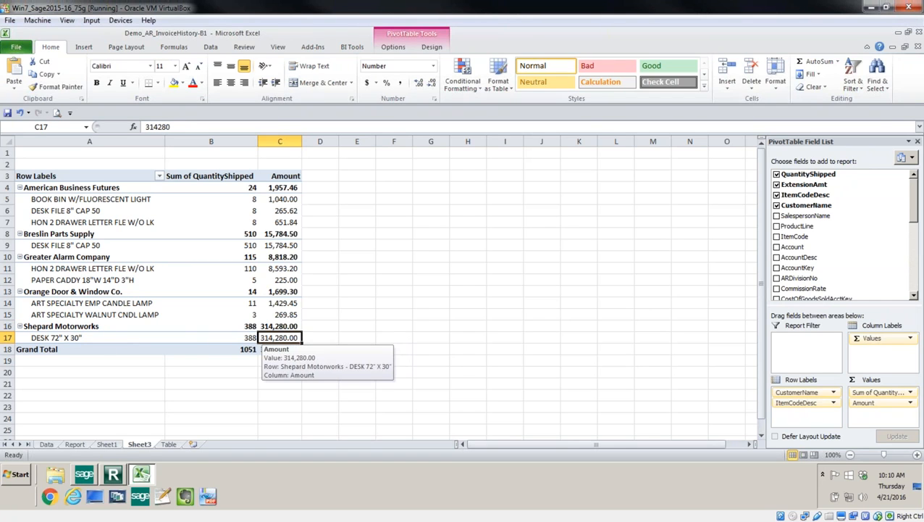
double_click(267, 339)
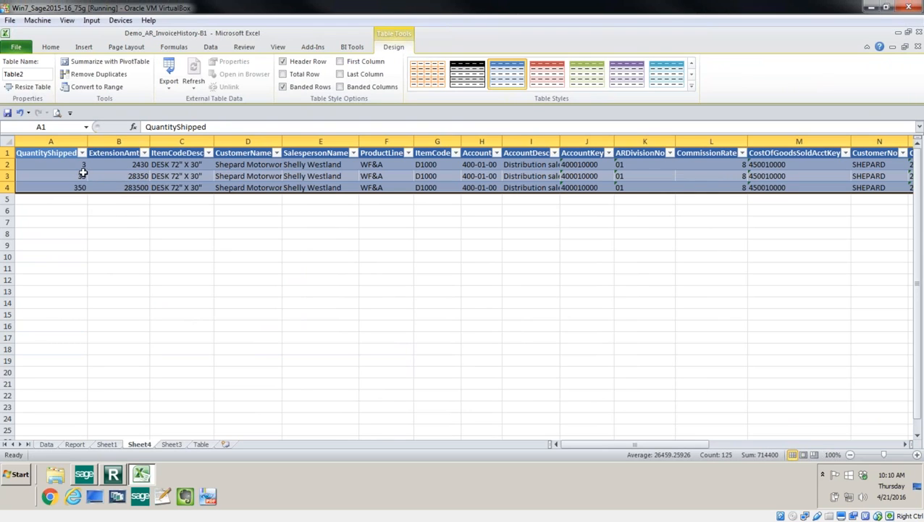
Delete the drill-down detail worksheet Sheet4.
right_click(147, 445)
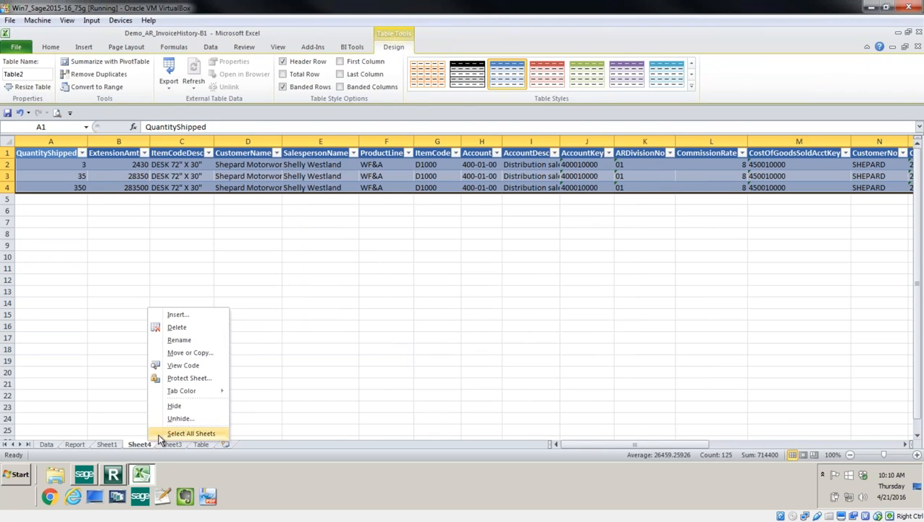
click(179, 328)
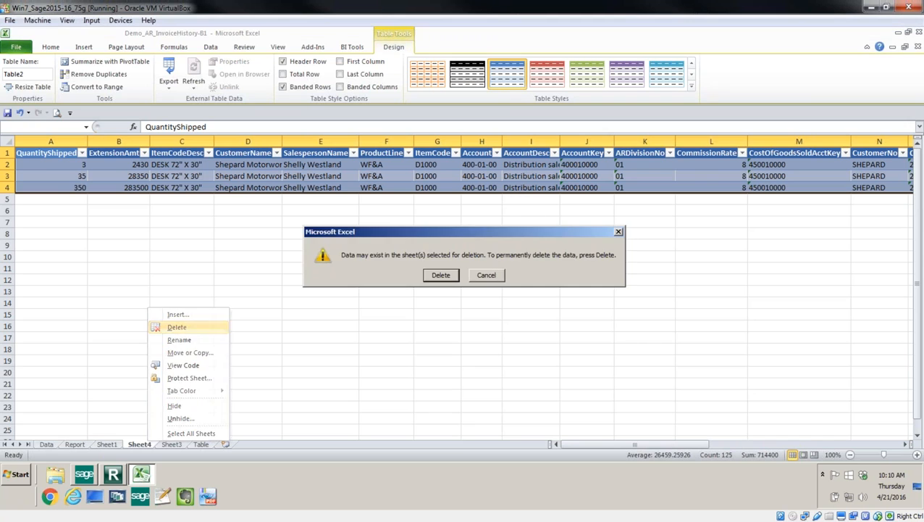
click(444, 276)
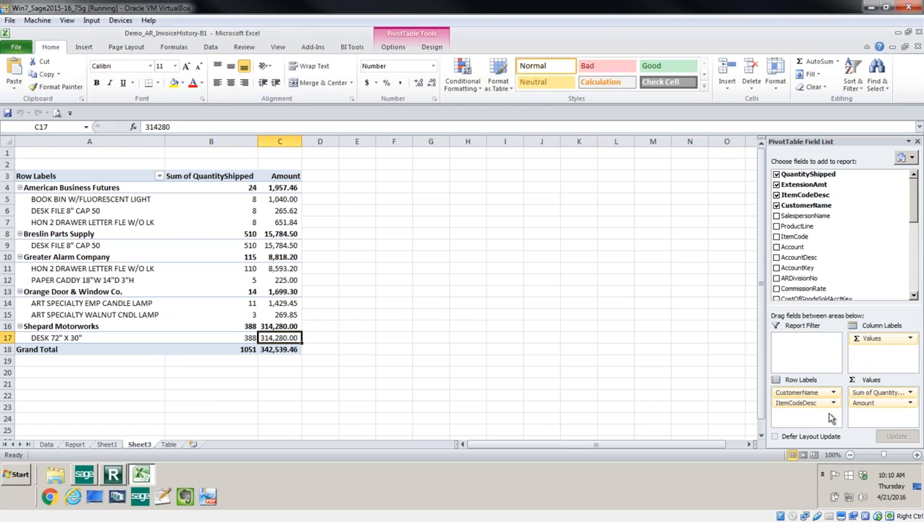
Remove ItemCodeDesc from the PivotTable's row labels and add SalespersonName above CustomerName.
drag(810, 404, 811, 408)
drag(810, 404, 743, 406)
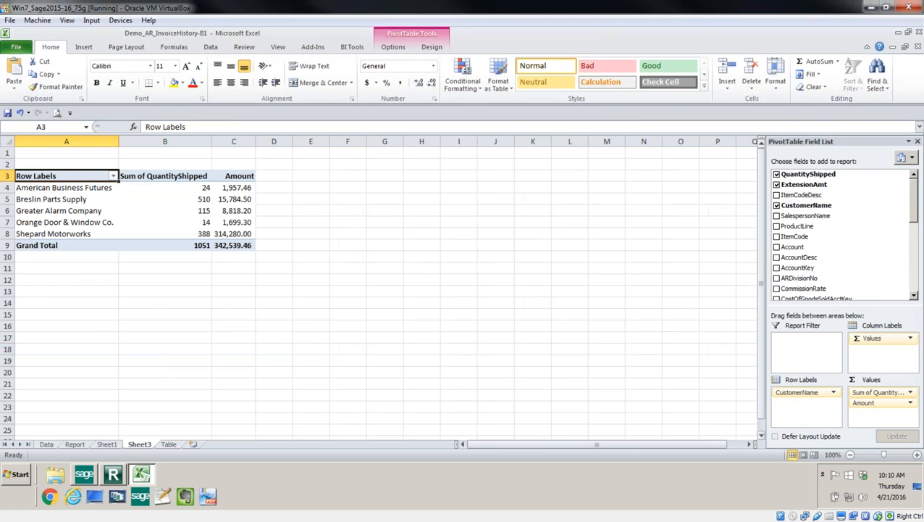
click(777, 195)
click(778, 195)
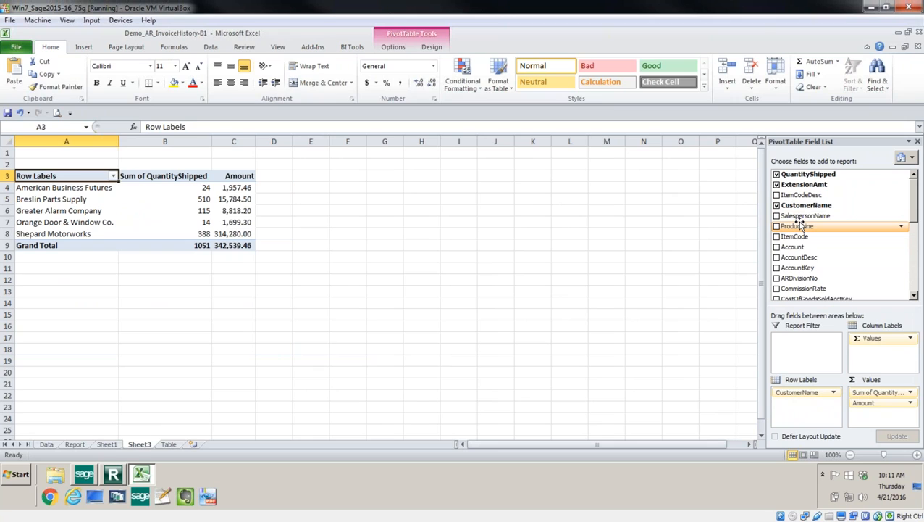
drag(801, 219, 811, 391)
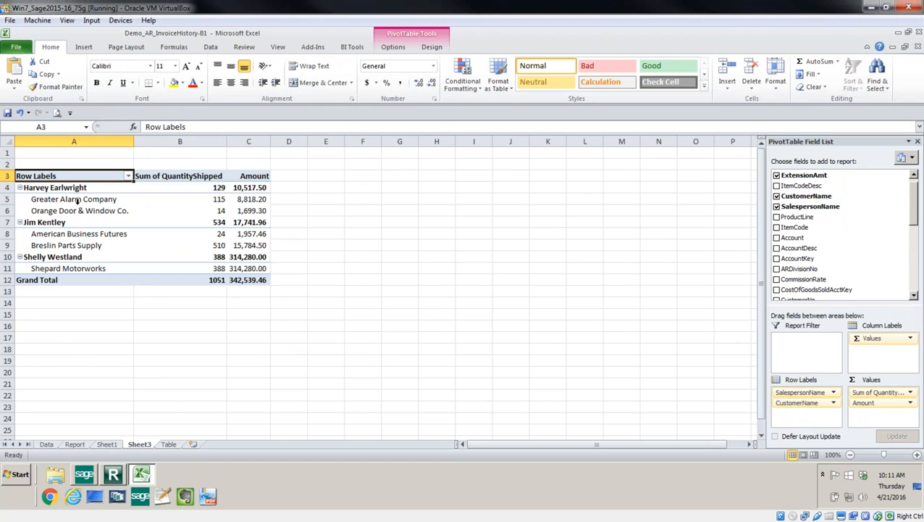
mouse_move(135, 211)
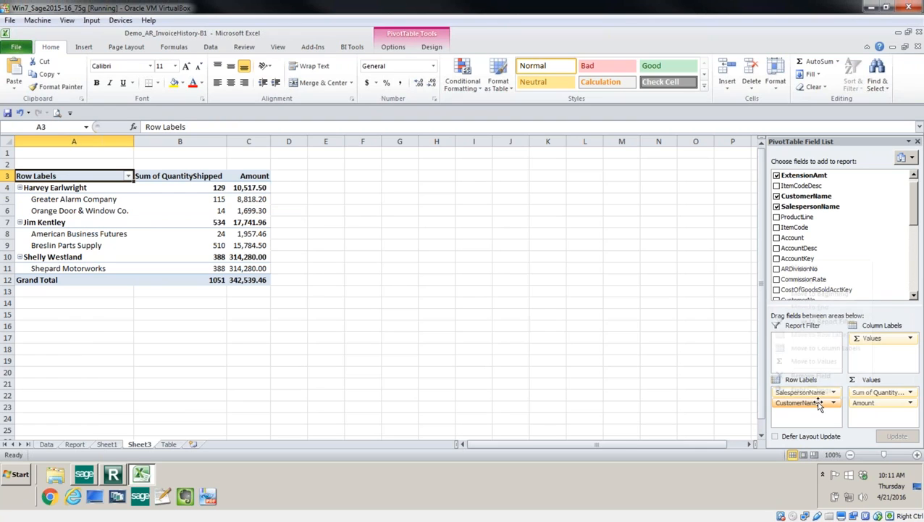
click(820, 404)
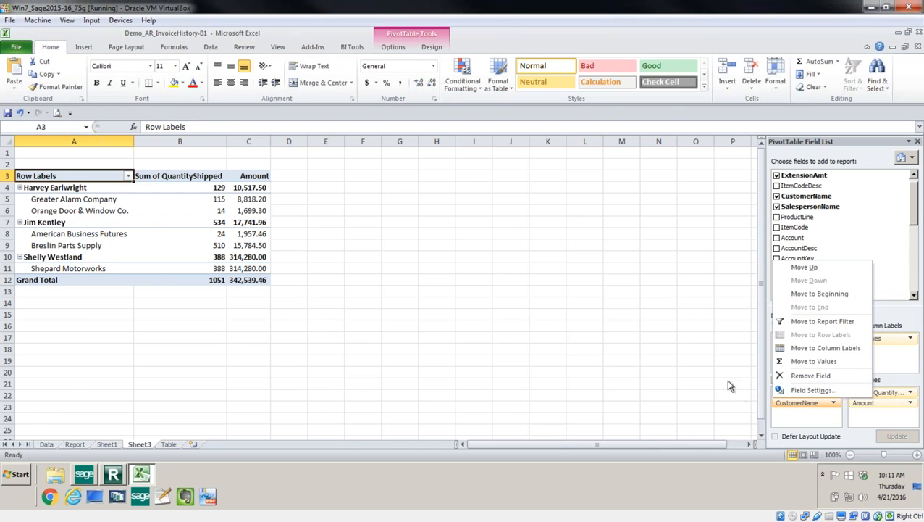
click(731, 386)
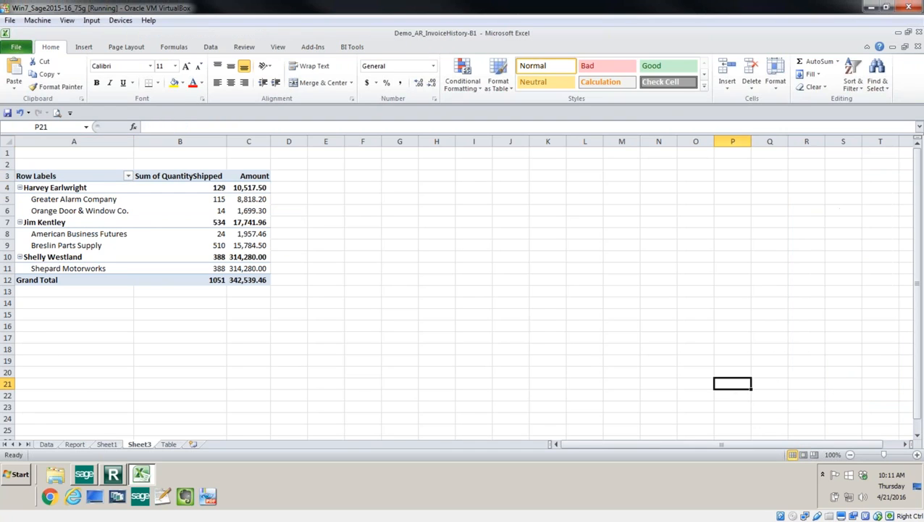
click(91, 211)
click(677, 371)
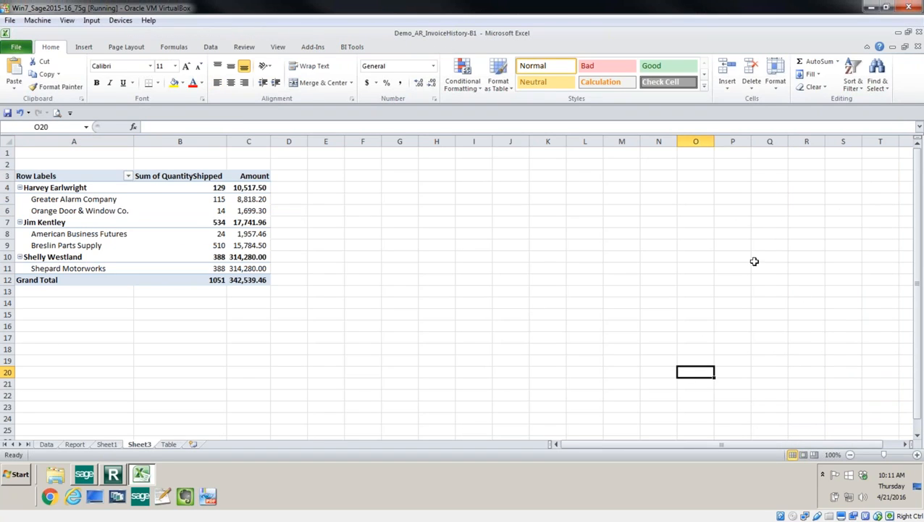
Replace CustomerName in the PivotTable's row labels with ProductLine and ItemCodeDesc, nested in that order under SalespersonName.
click(82, 211)
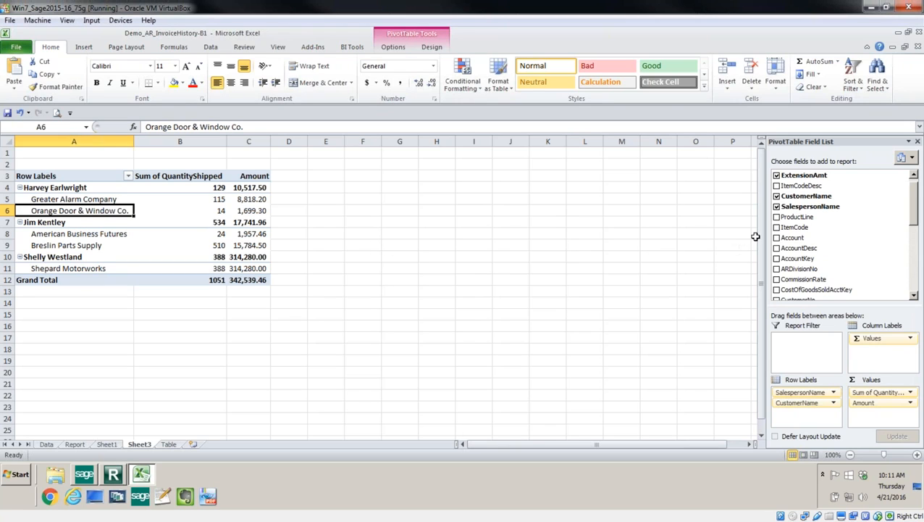
click(777, 217)
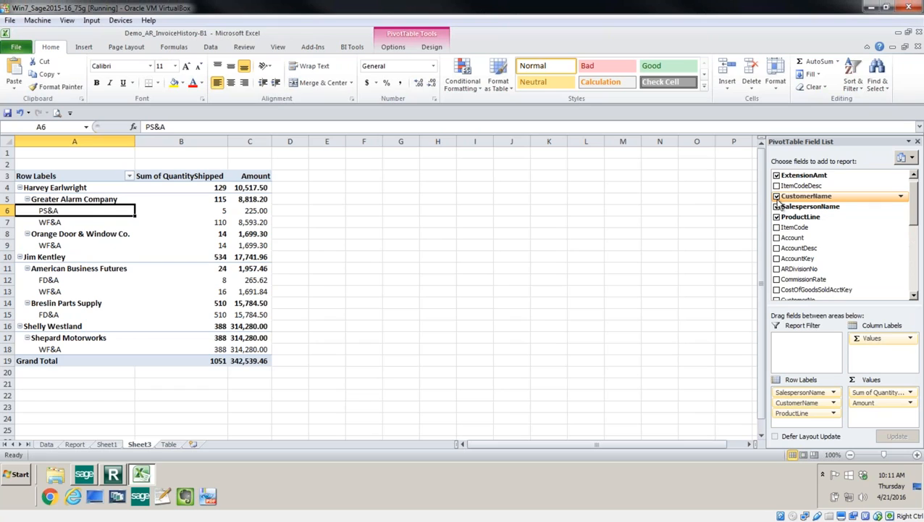
click(778, 197)
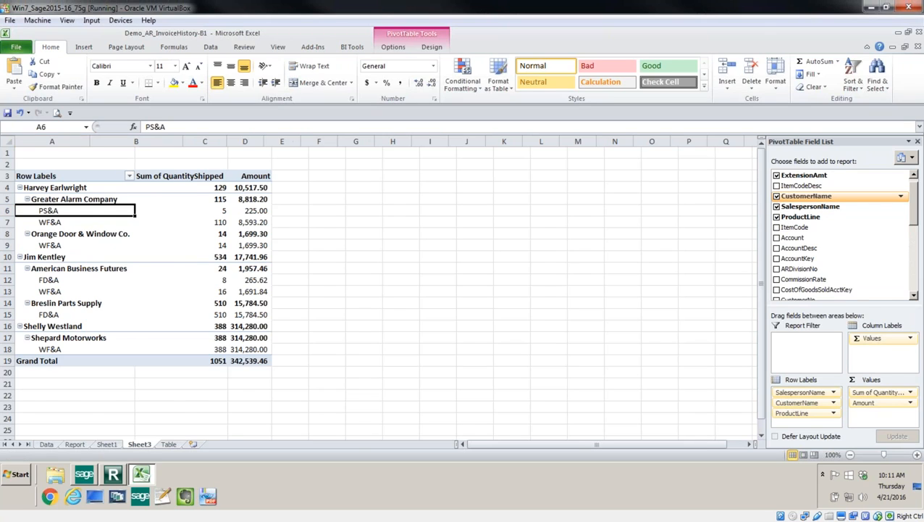
click(777, 187)
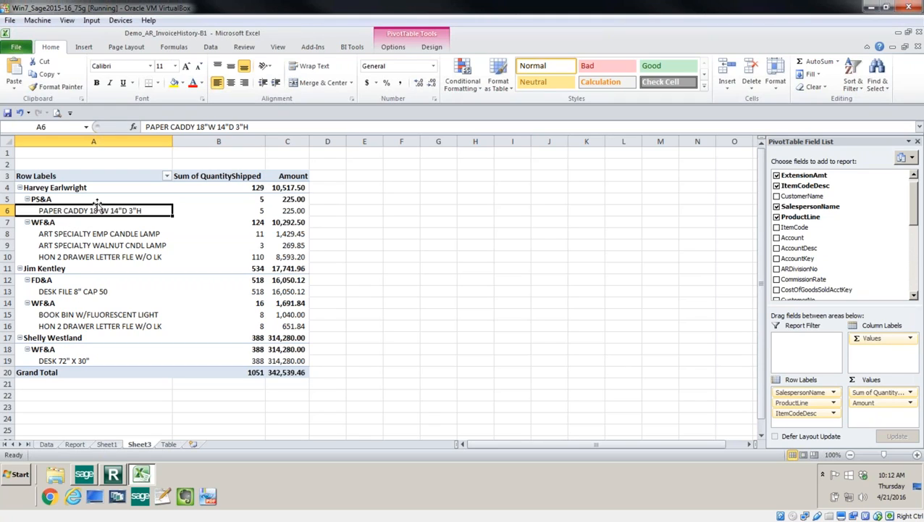
Filter the row labels by ItemCodeDesc to show only DESK 72" X 30" and DESK FILE 8" CAP 50.
click(167, 177)
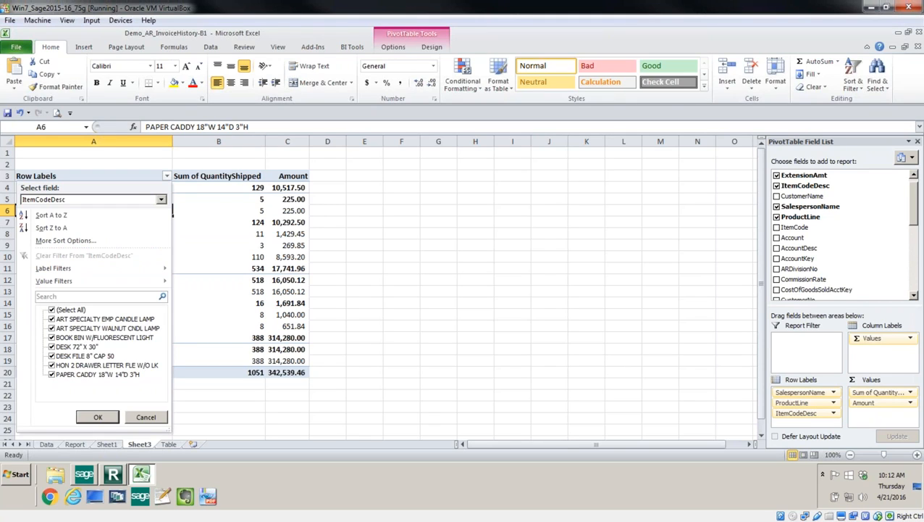
click(53, 310)
click(52, 347)
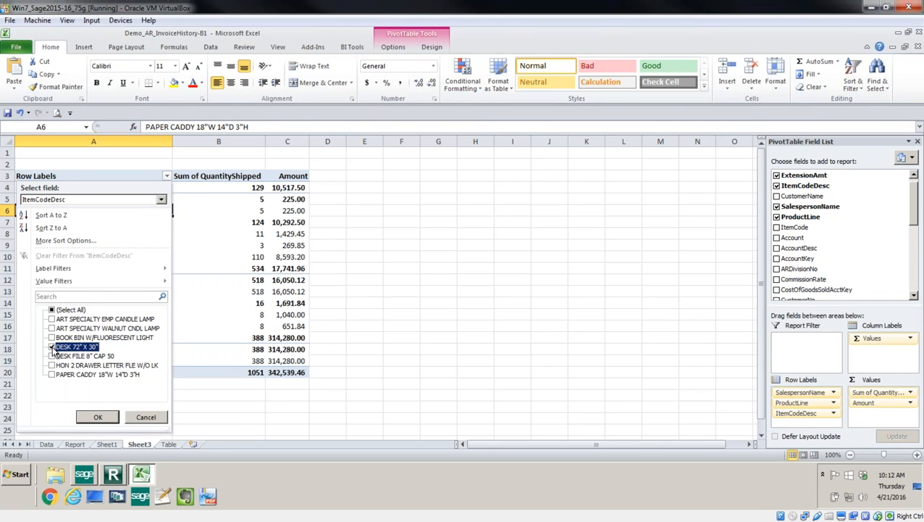
click(53, 356)
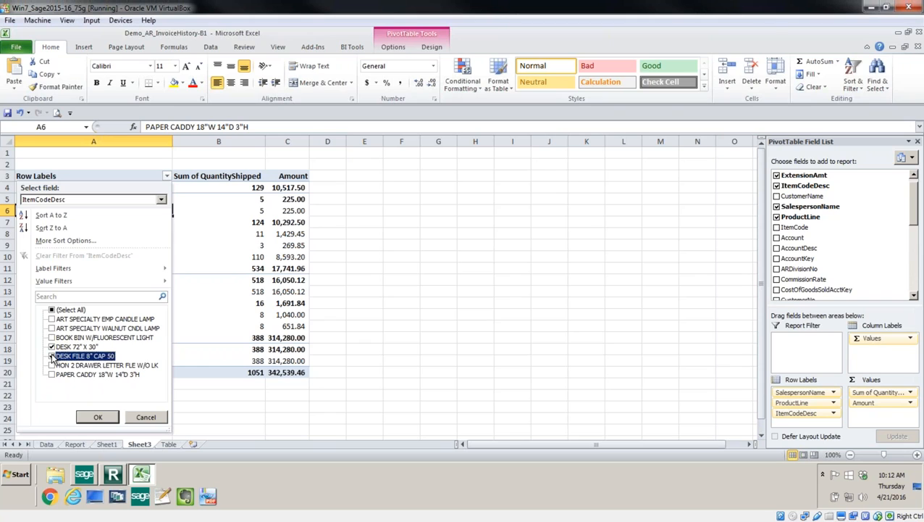
click(94, 418)
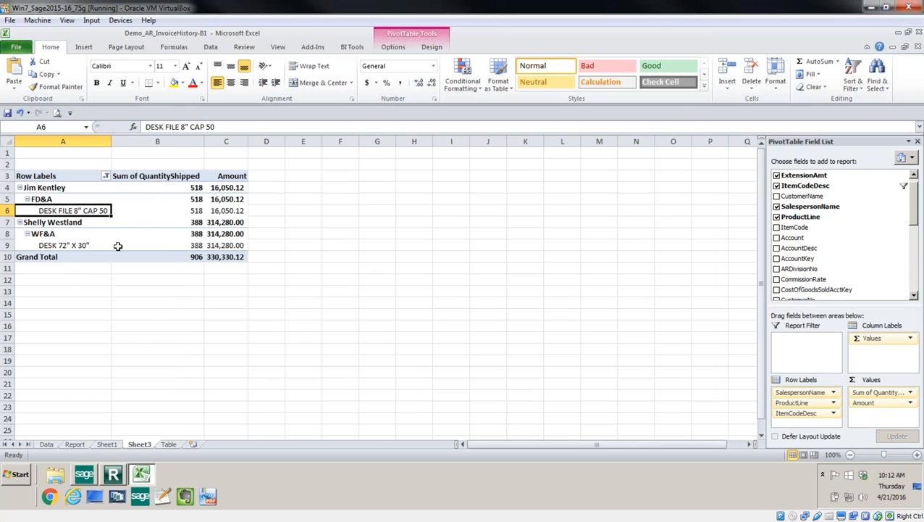
Replace the ItemCodeDesc item selection with a value filter for the Top 3 Items by Sum of QuantityShipped.
click(106, 176)
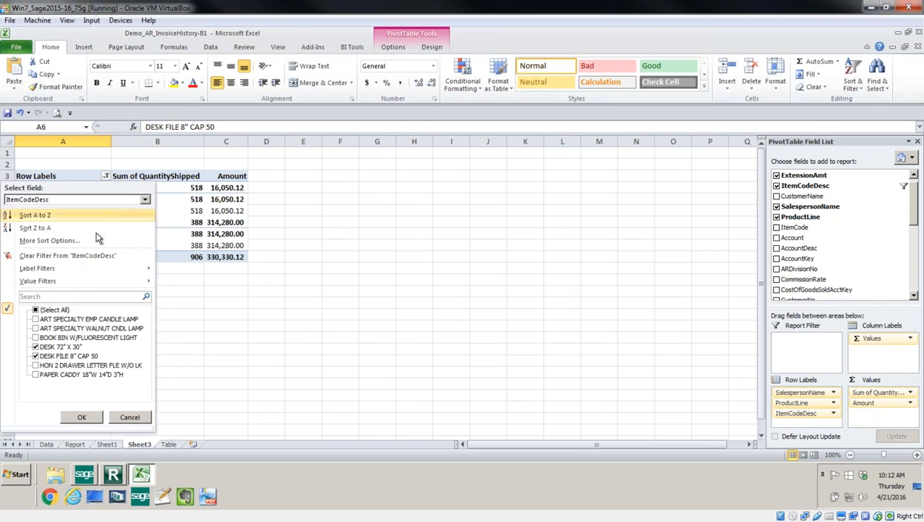
click(36, 312)
click(35, 310)
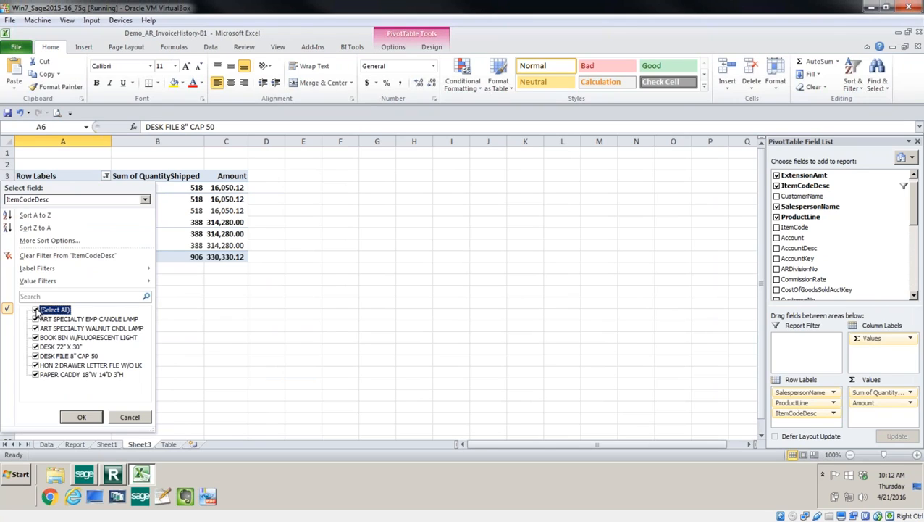
mouse_move(39, 284)
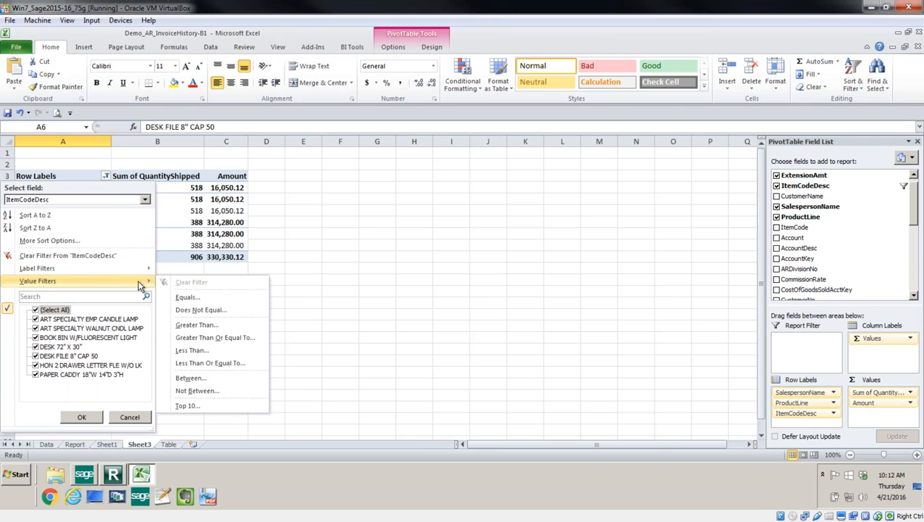
click(185, 406)
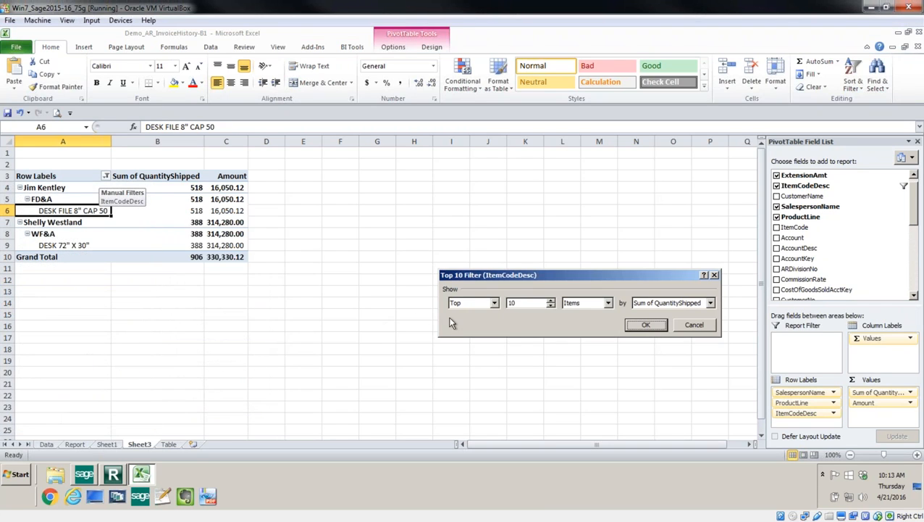
click(496, 304)
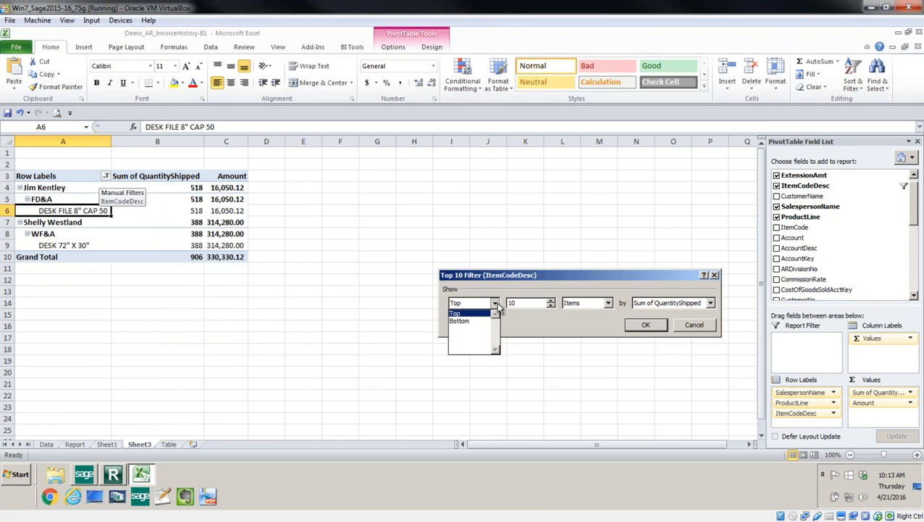
click(512, 304)
double_click(510, 304)
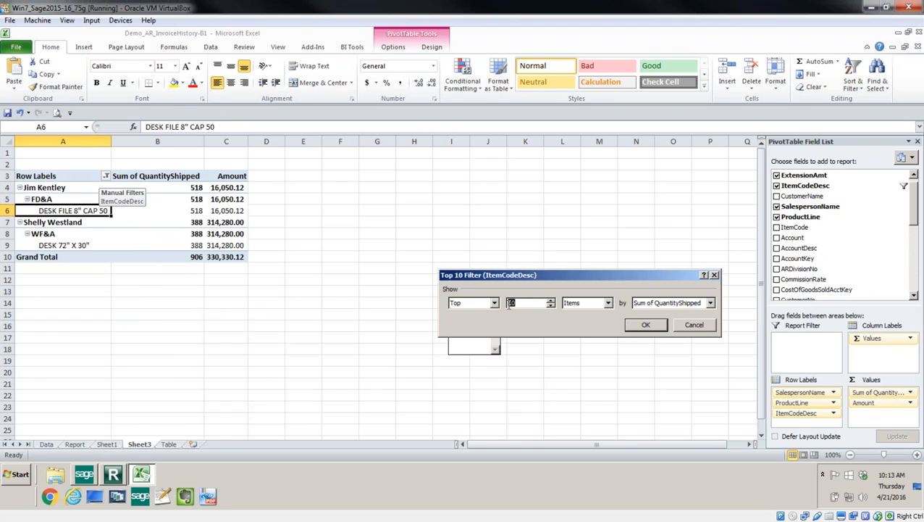
text(3)
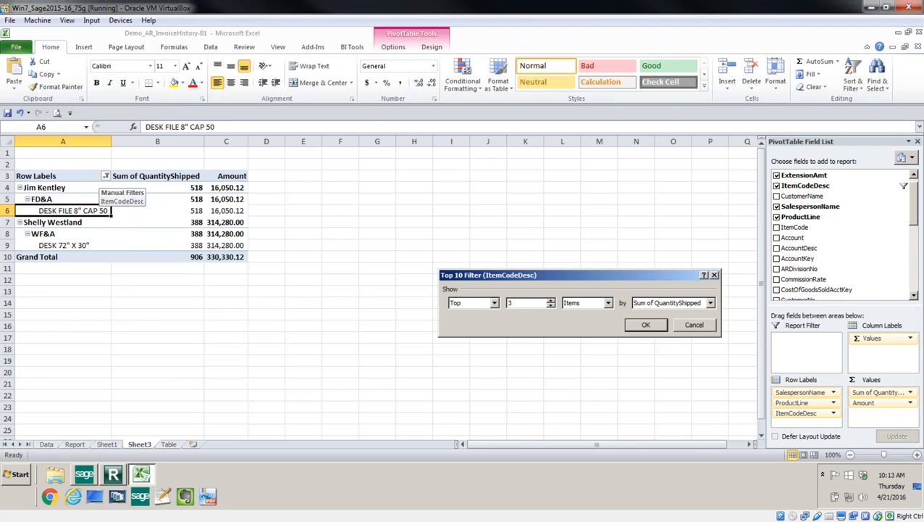
click(643, 327)
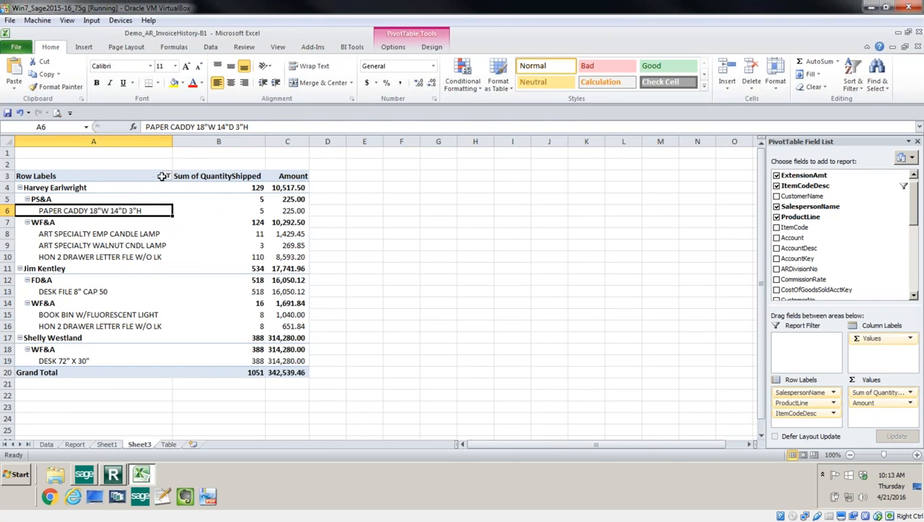
Change the ItemCodeDesc value filter to show the Top 3 Items by Amount.
click(167, 176)
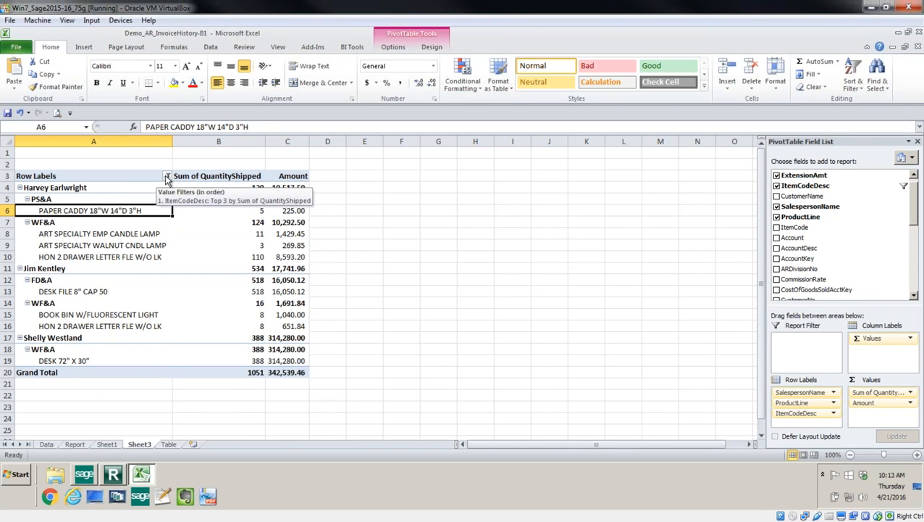
mouse_move(100, 280)
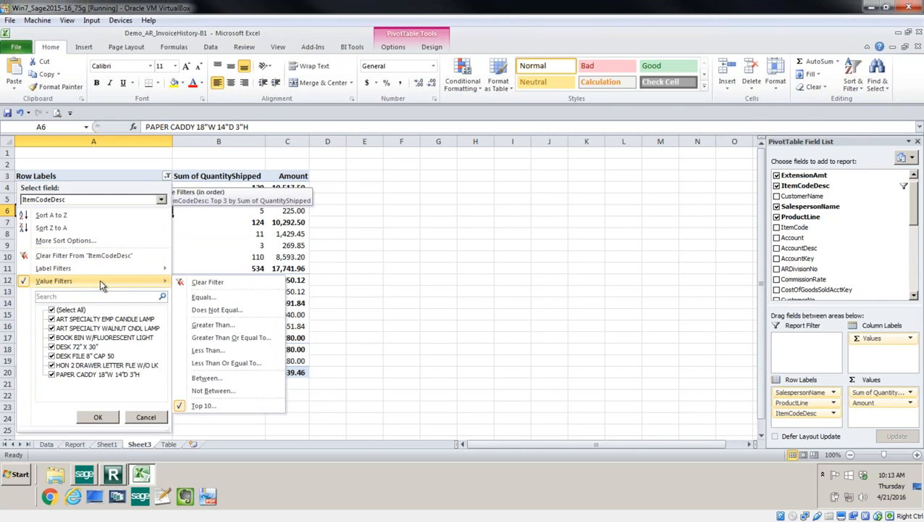
click(219, 405)
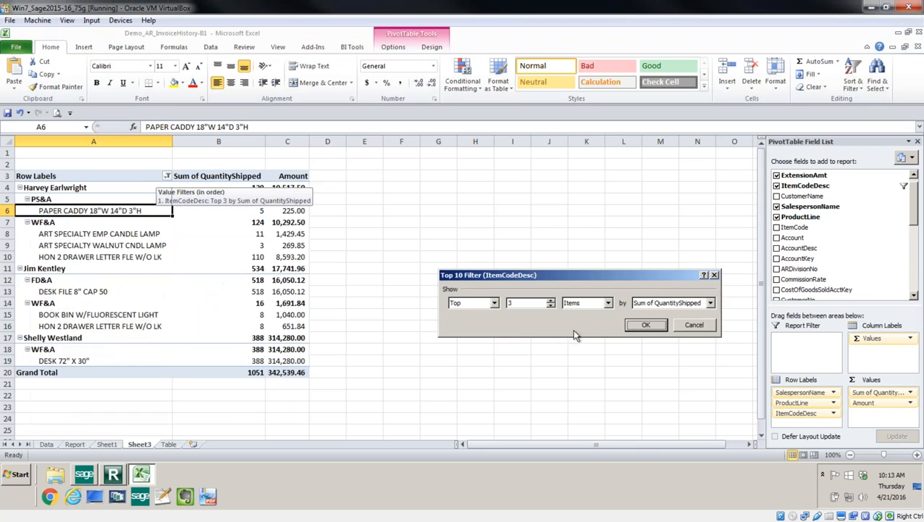
click(711, 304)
click(677, 324)
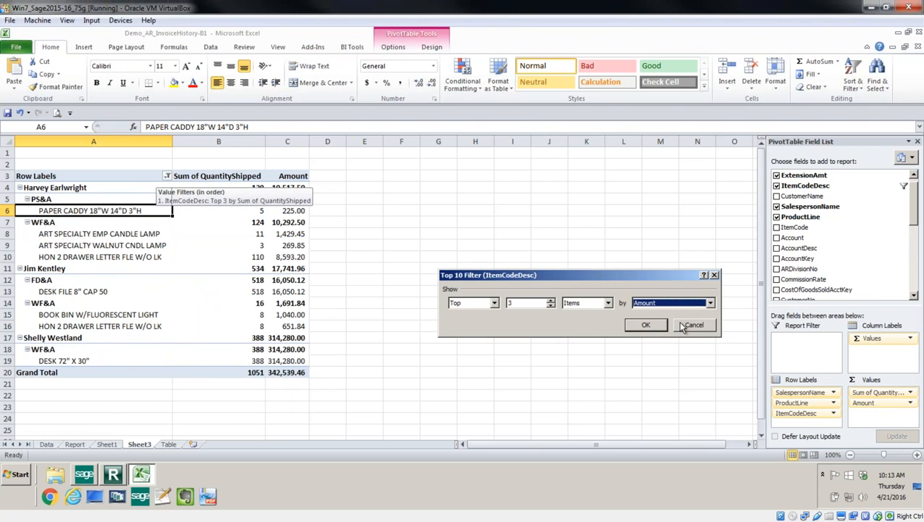
click(647, 326)
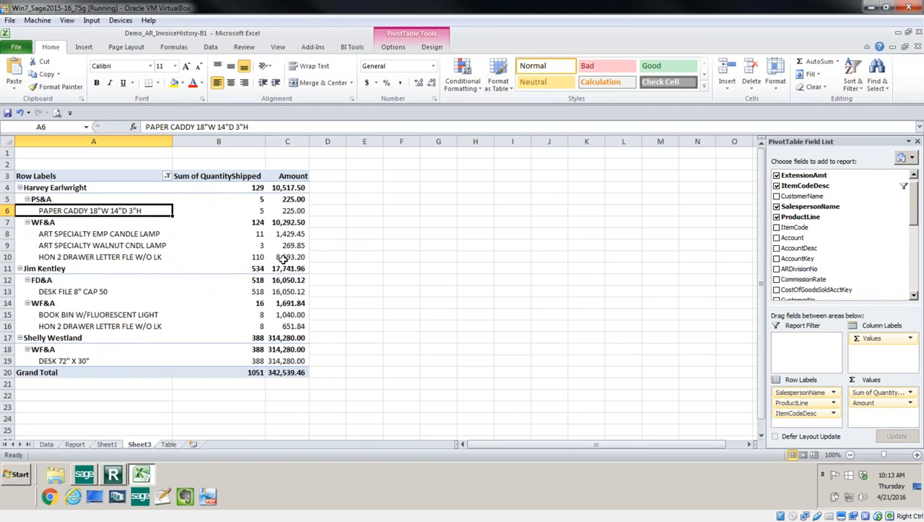
Remove SalespersonName and ProductLine from the row labels, and check the settings of the ItemCodeDesc Top 10 filter without changing them.
drag(786, 403, 753, 395)
click(796, 394)
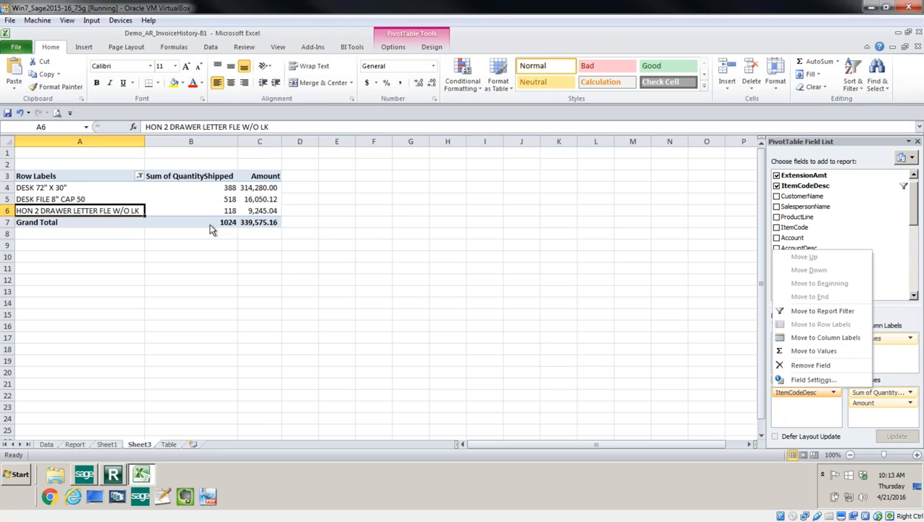
click(140, 176)
mouse_move(77, 253)
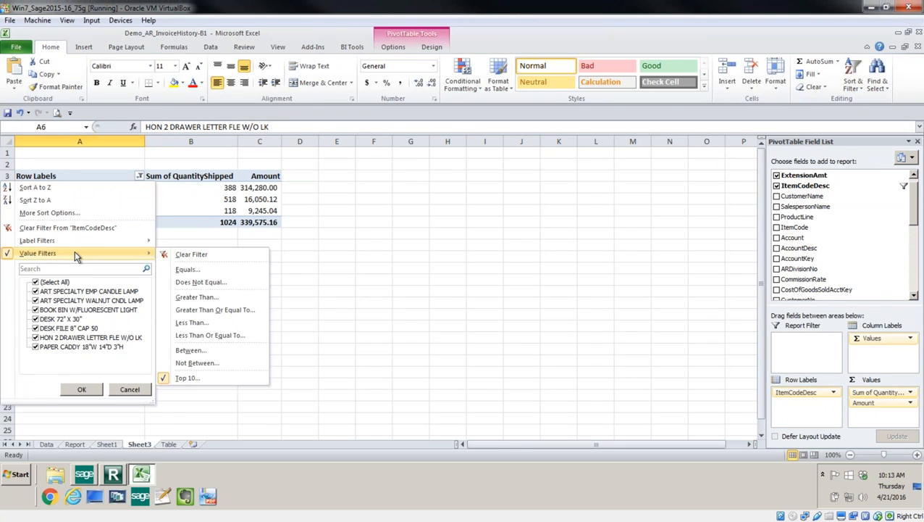
click(196, 378)
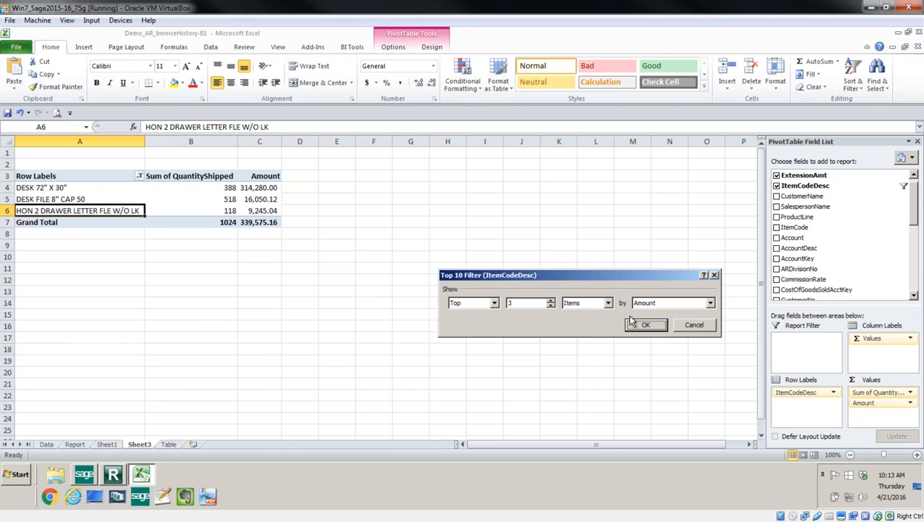
click(692, 325)
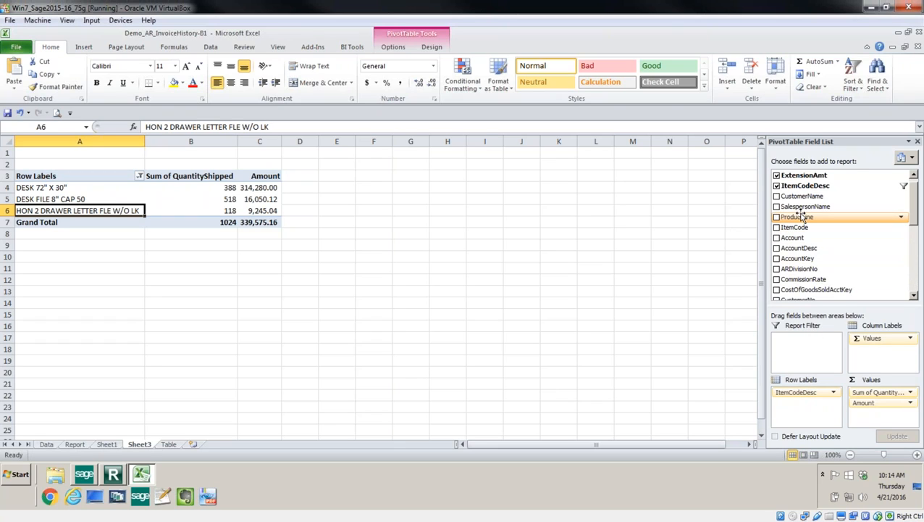
Add ProductLine to the row labels above ItemCodeDesc and move it to the column labels below Values.
drag(800, 218, 805, 391)
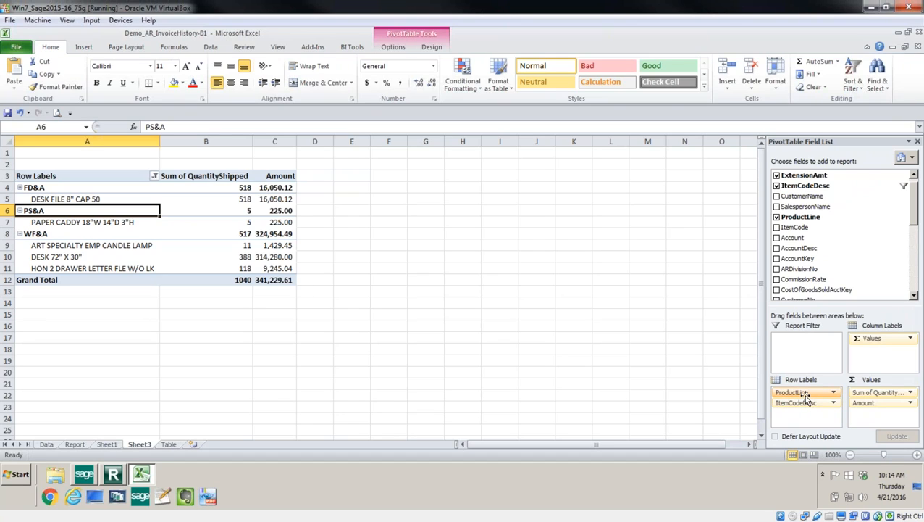
drag(806, 396, 870, 359)
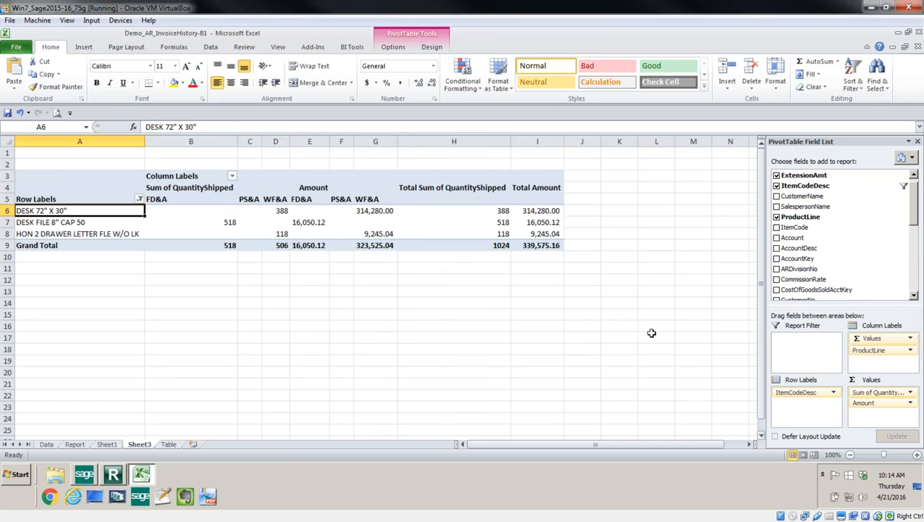
Replace ItemCodeDesc with CustomerName in the row labels and remove Sum of QuantityShipped from the PivotTable values.
drag(795, 391, 638, 319)
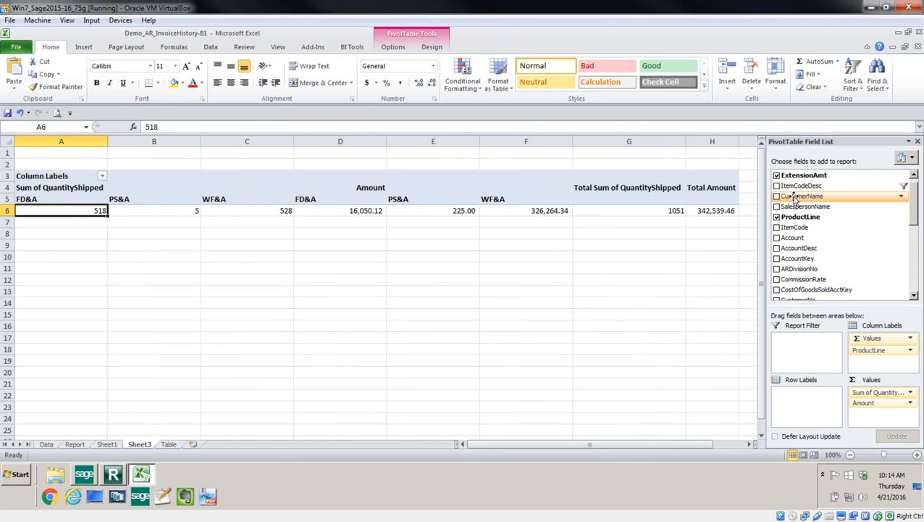
drag(795, 200, 793, 409)
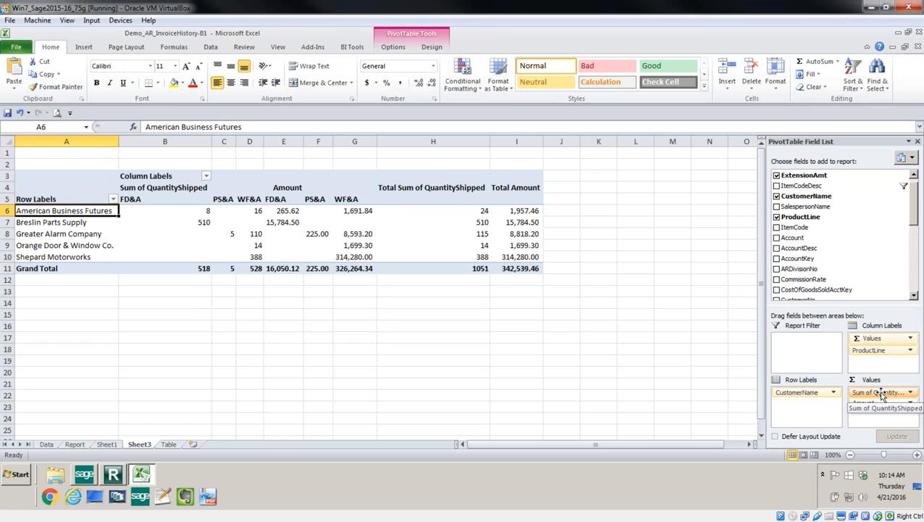
drag(883, 393, 611, 350)
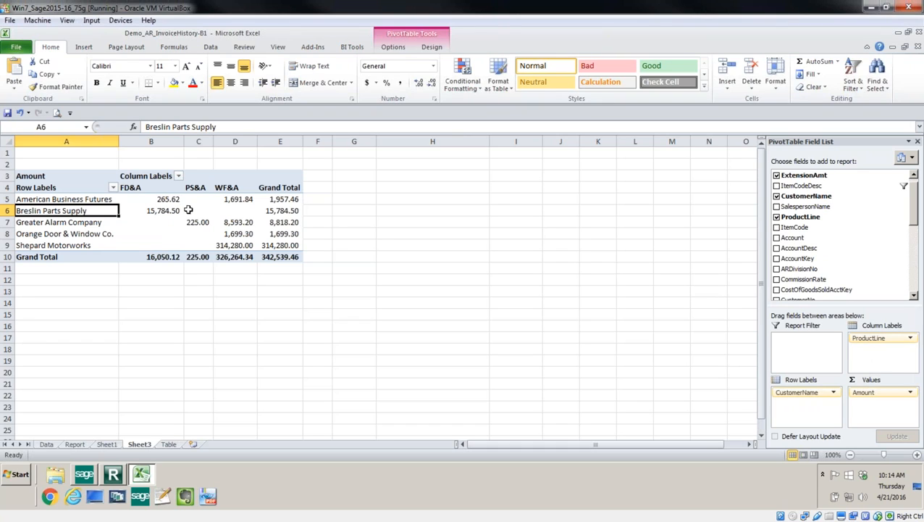
Filter the ProductLine column labels to exclude PS&A.
mouse_move(168, 211)
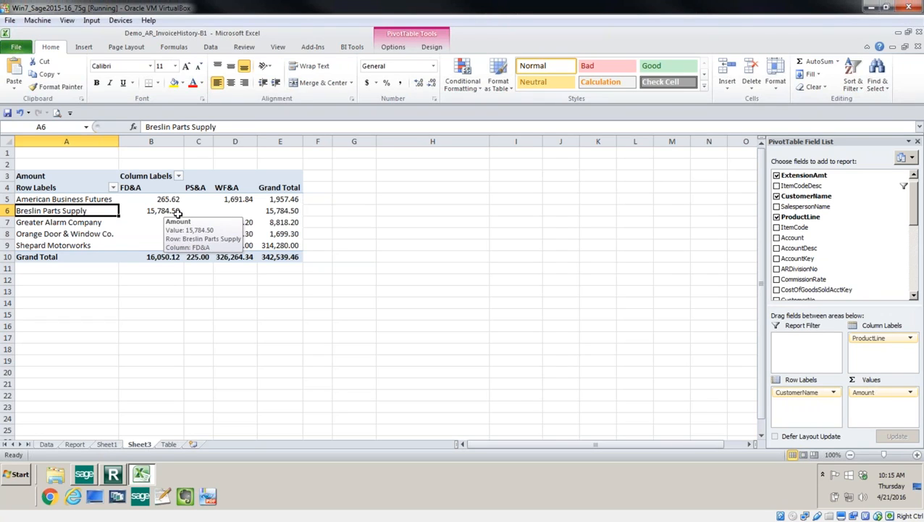
mouse_move(197, 212)
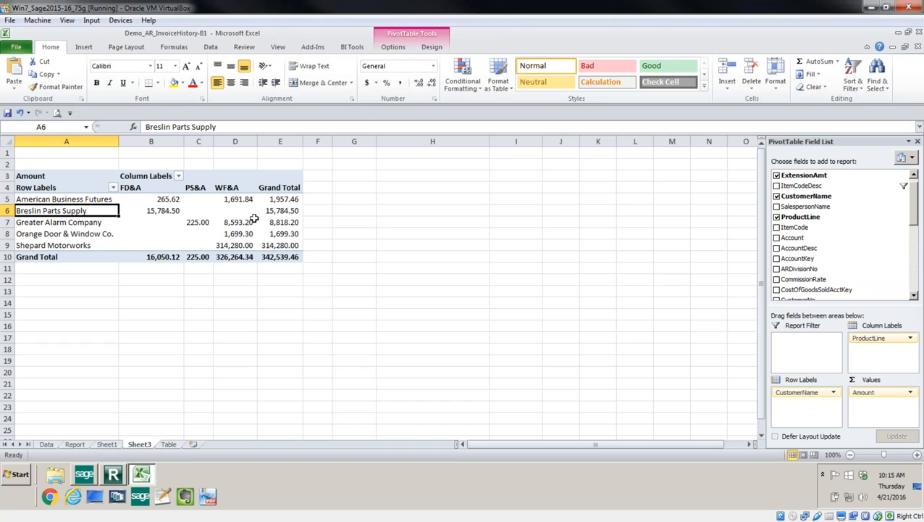
click(179, 176)
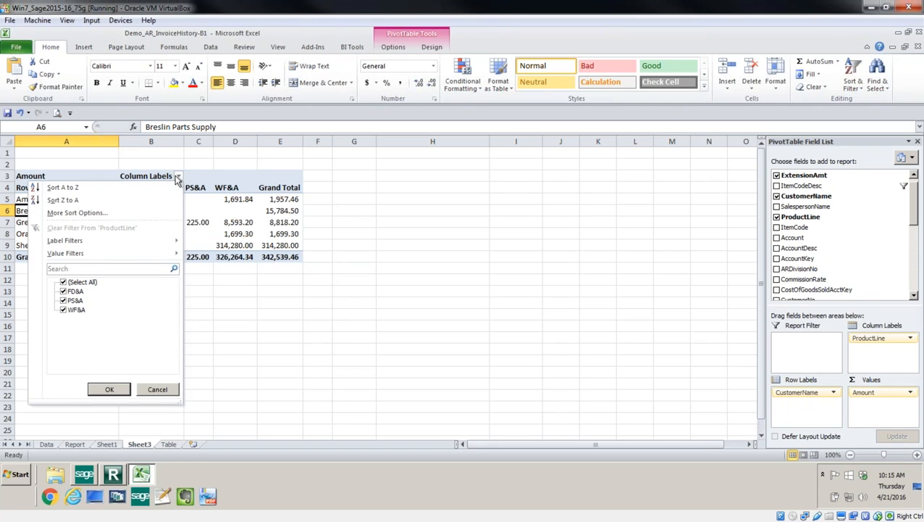
click(63, 300)
click(110, 386)
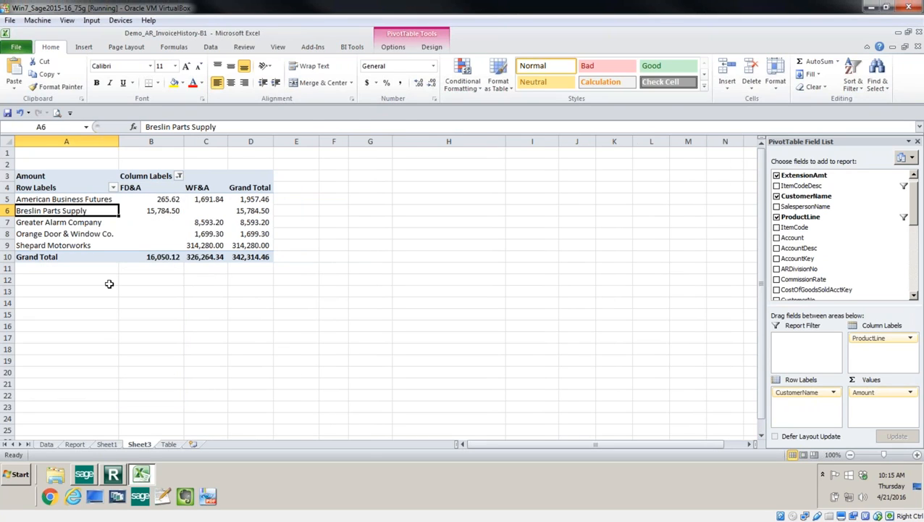
Filter the CustomerName row labels to show only Orange Door & Window Co. and Shepard Motorworks.
click(113, 189)
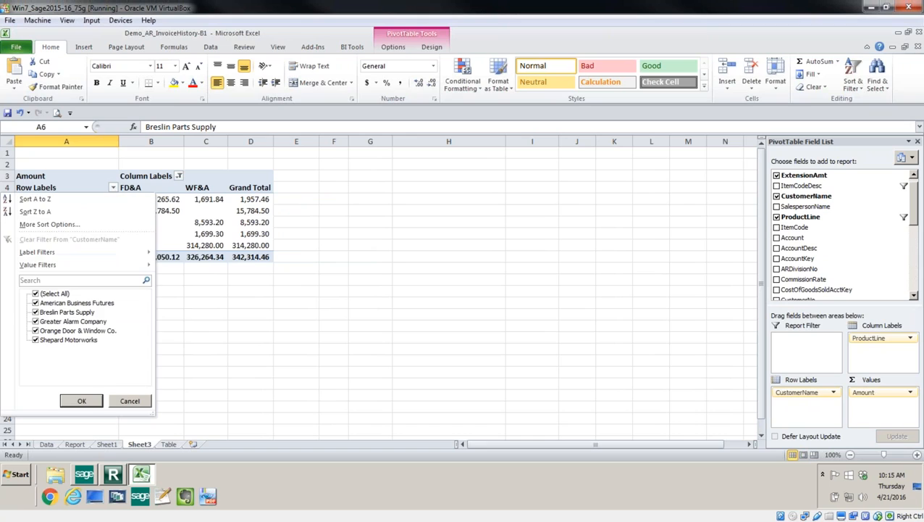
click(37, 295)
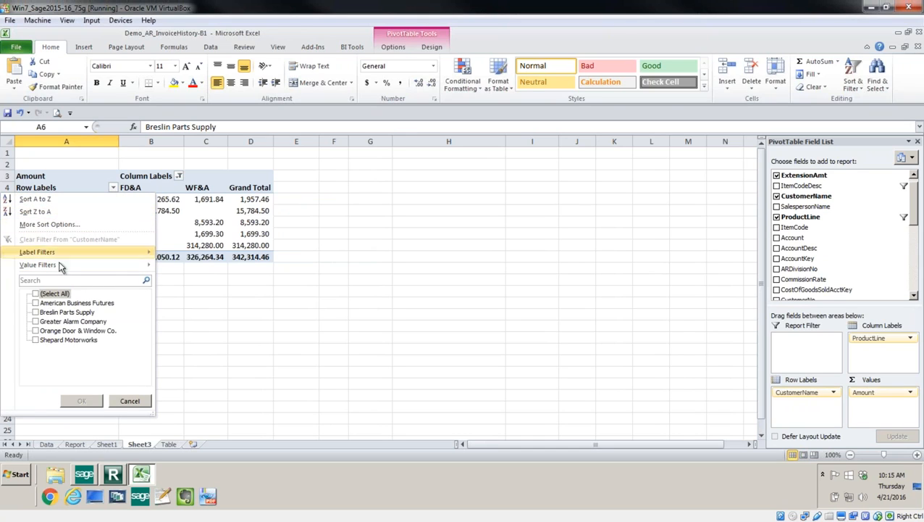
click(41, 331)
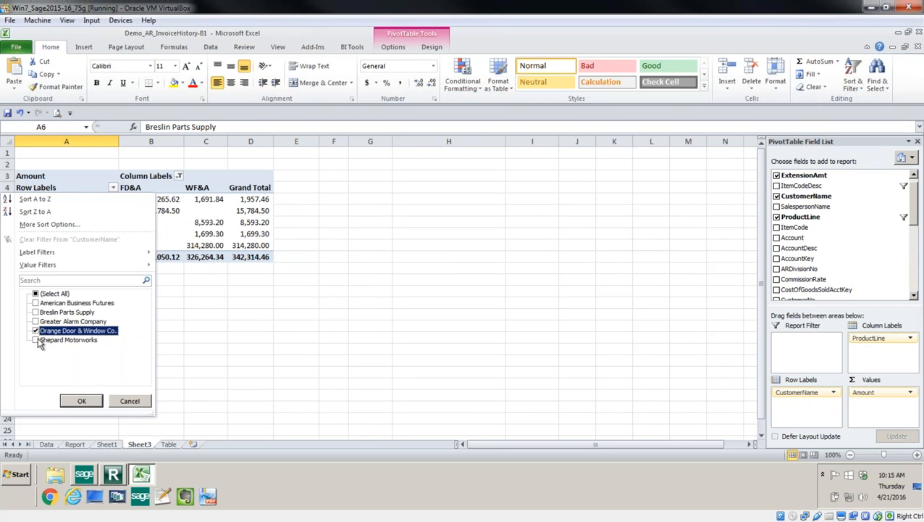
click(41, 340)
click(82, 401)
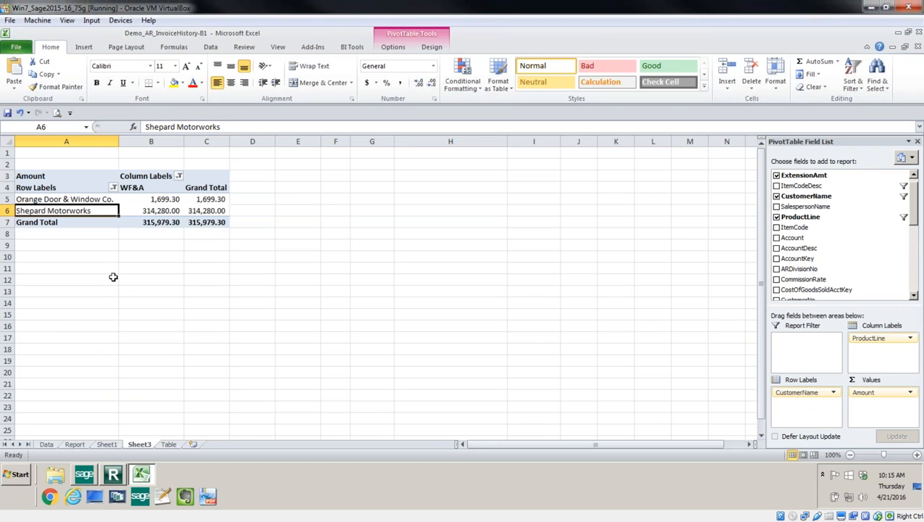
Clear all filters from the PivotTable at once.
click(395, 48)
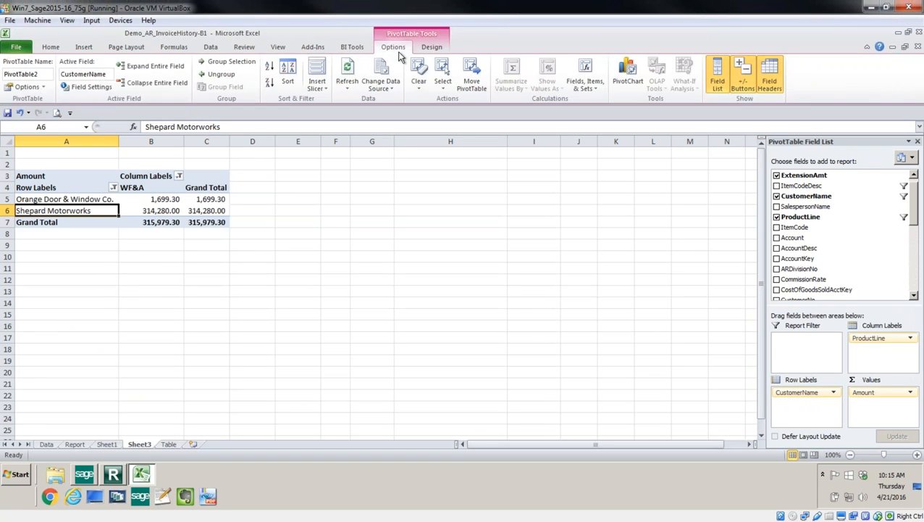
click(418, 86)
click(433, 113)
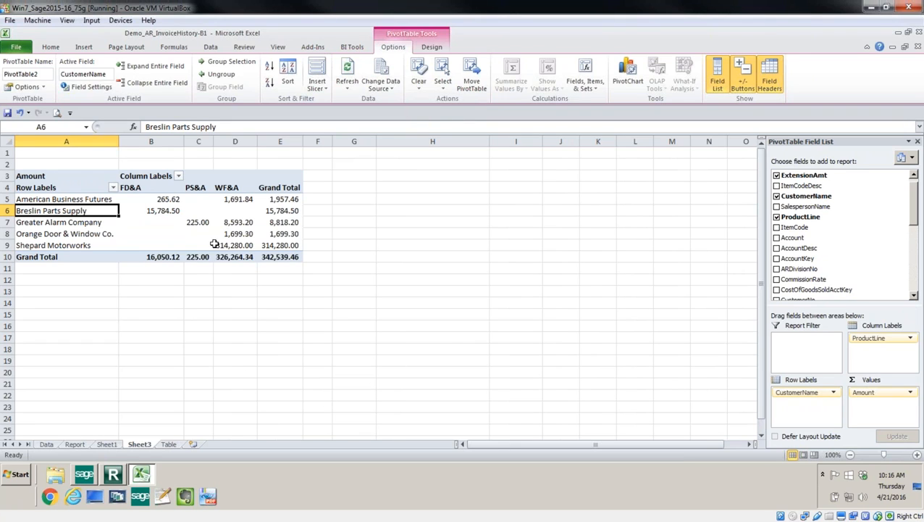
Clear the entire PivotTable so that all its fields are removed from the report.
mouse_move(194, 249)
click(426, 78)
click(439, 101)
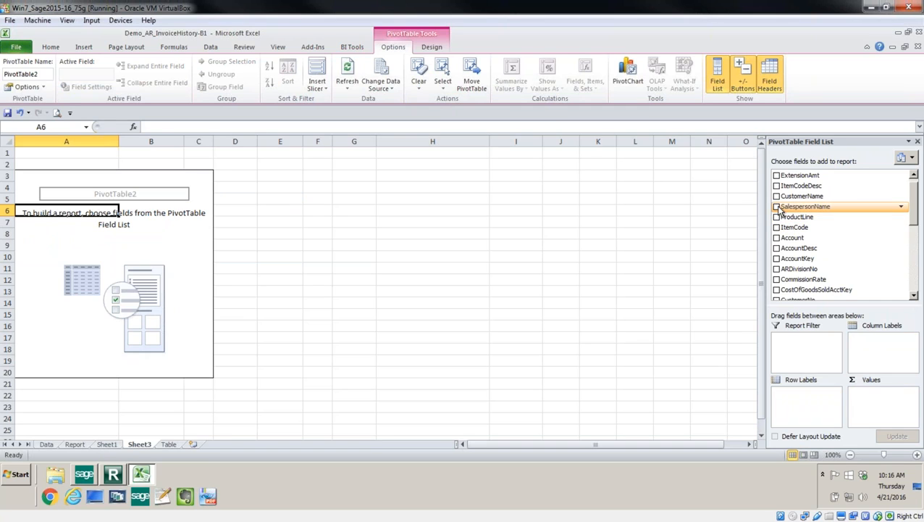
Rebuild the PivotTable with SalespersonName as report filter, CustomerName as row labels, and QuantityShipped and ExtensionAmt as summed values.
drag(782, 208, 809, 338)
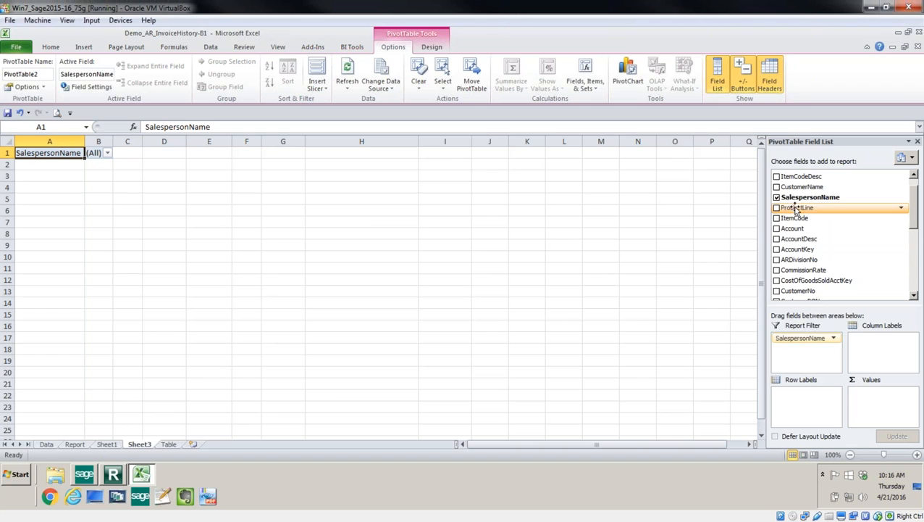
drag(795, 190, 807, 392)
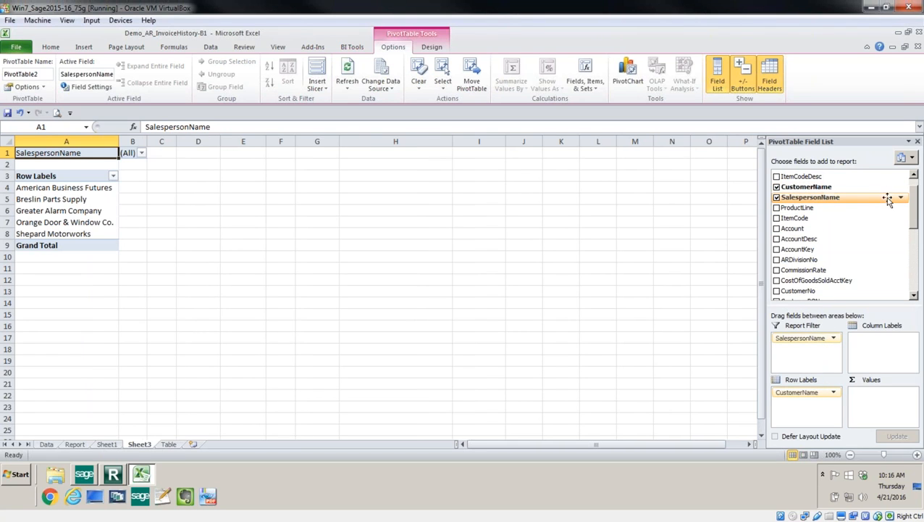
scroll(910, 206, up, 1)
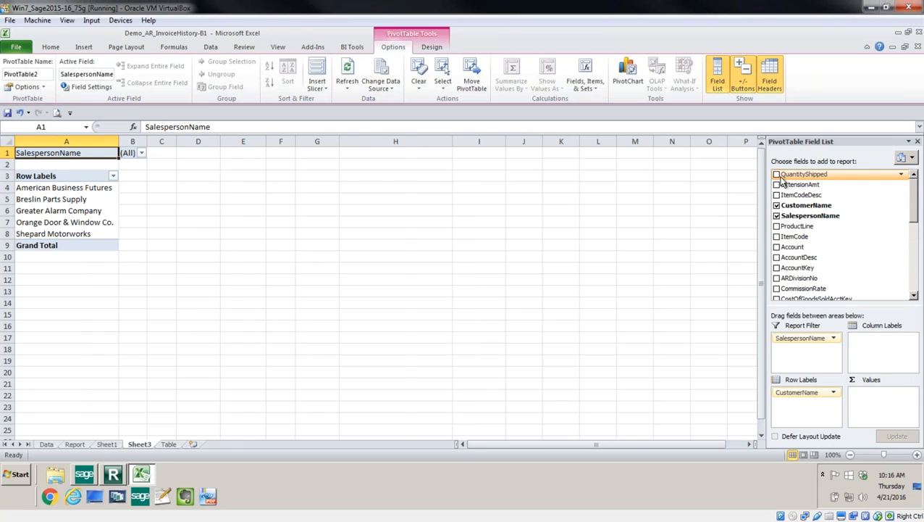
click(777, 174)
click(777, 185)
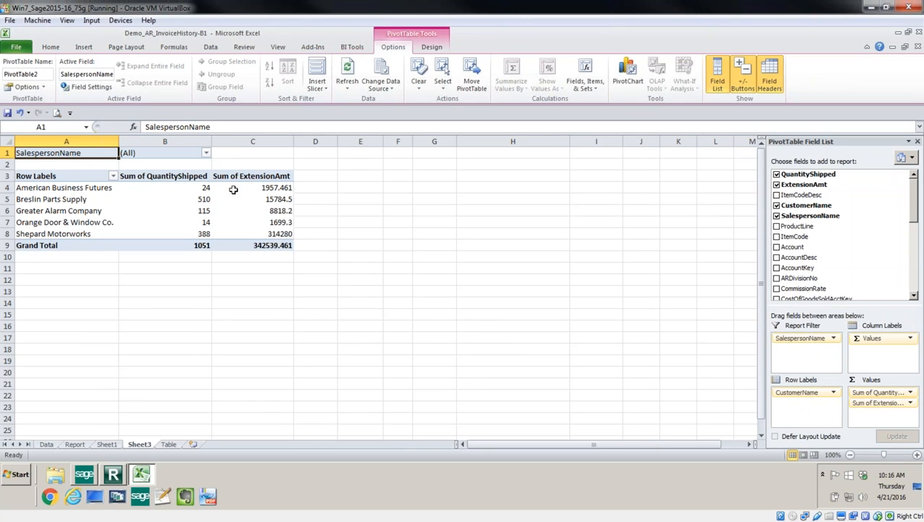
Format the Sum of ExtensionAmt values as Number with two decimals and a thousands separator.
mouse_move(275, 191)
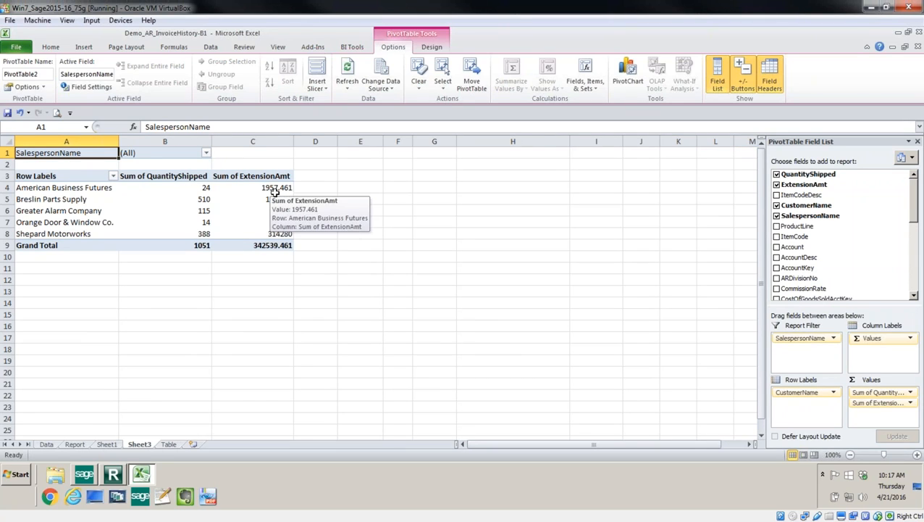
click(275, 191)
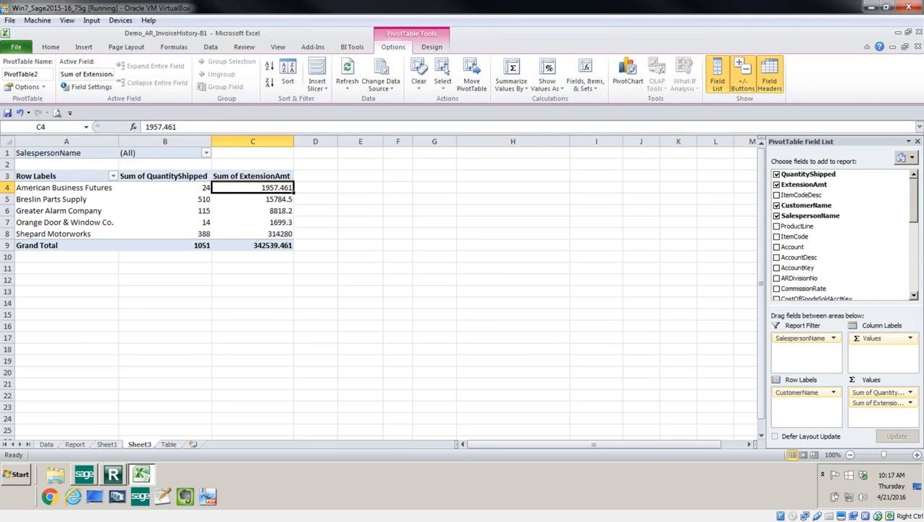
right_click(275, 192)
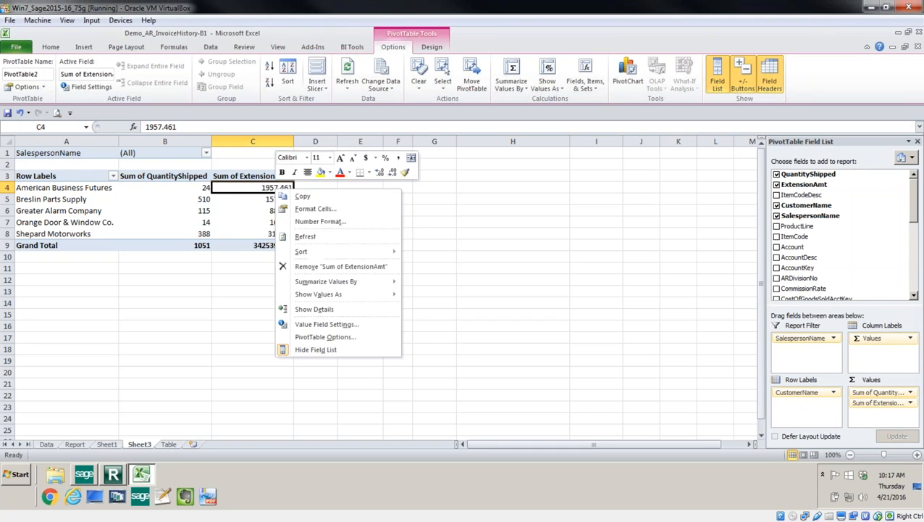
click(307, 223)
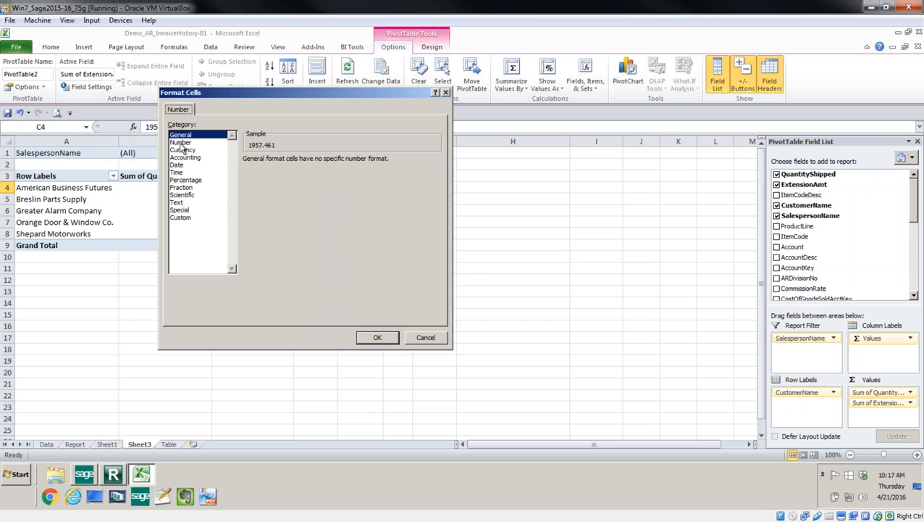
click(181, 143)
click(247, 174)
click(260, 218)
click(384, 339)
Format the Sum of QuantityShipped values as Number with zero decimals, a thousands separator, and red parenthesised negatives.
click(198, 196)
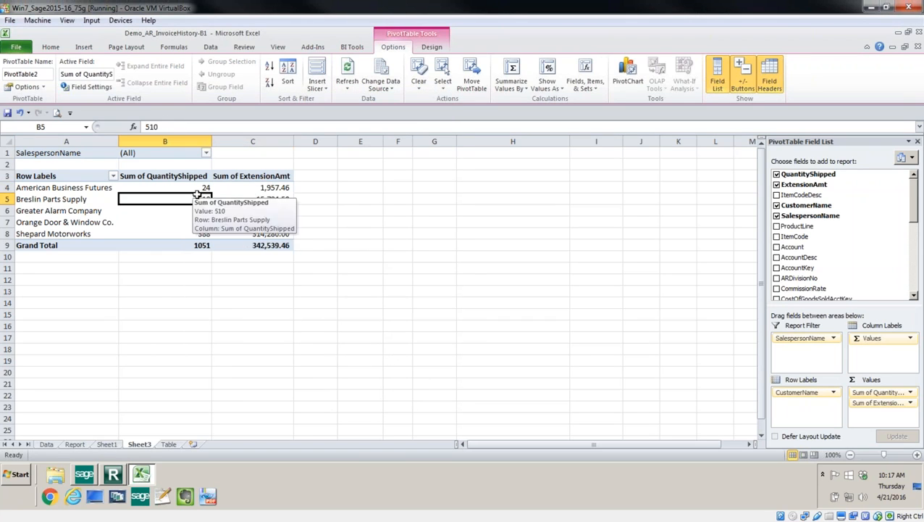
right_click(198, 195)
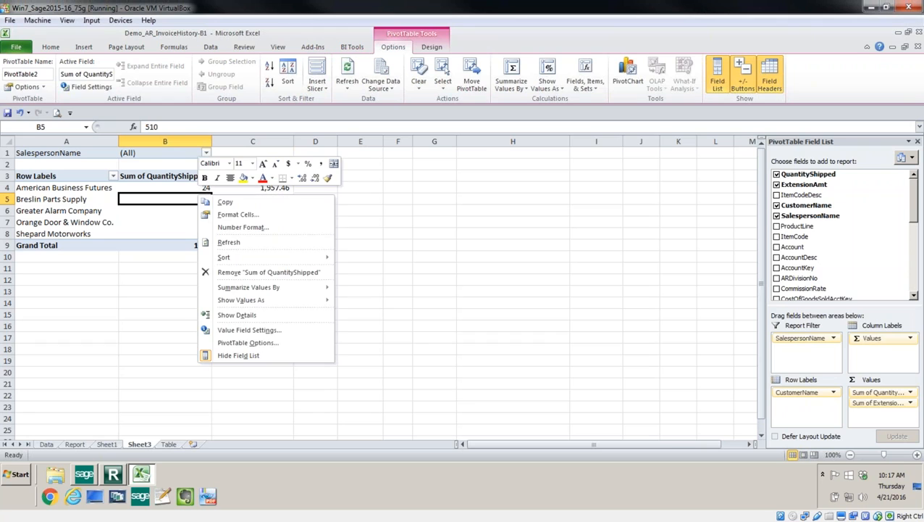
click(234, 230)
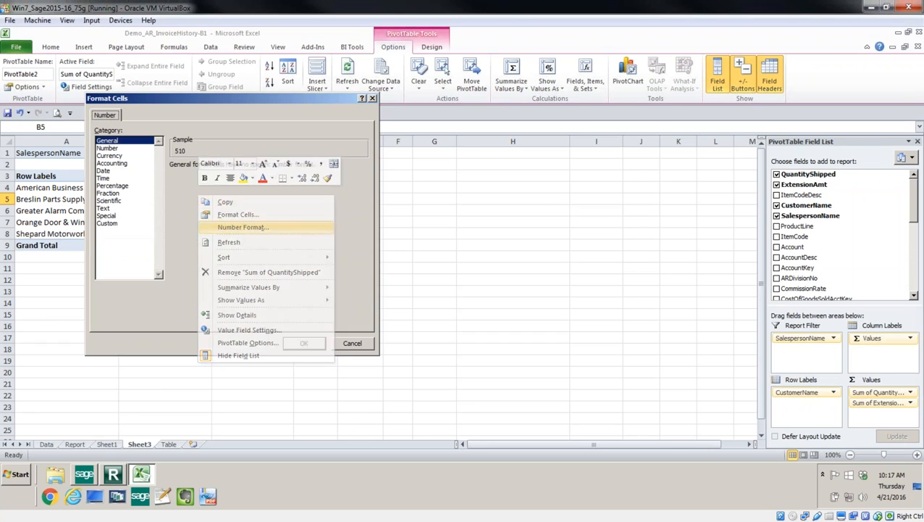
click(107, 148)
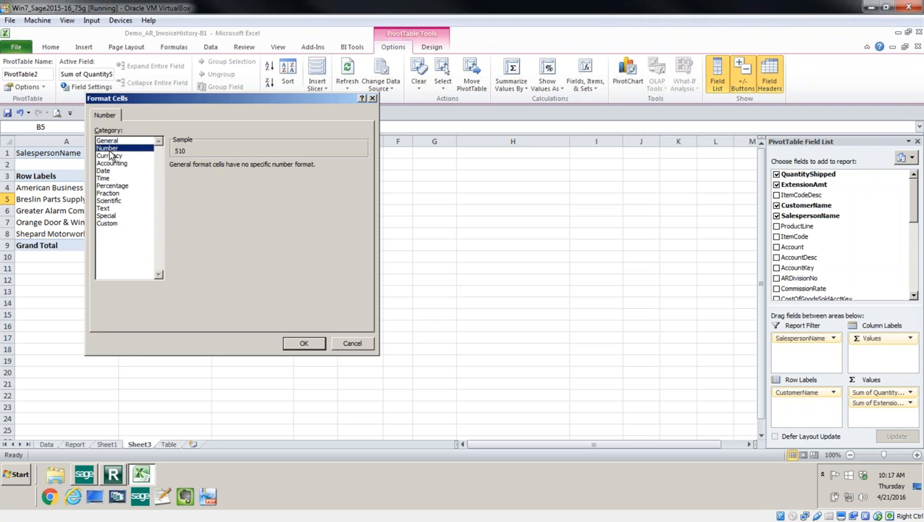
click(174, 180)
click(245, 169)
click(245, 169)
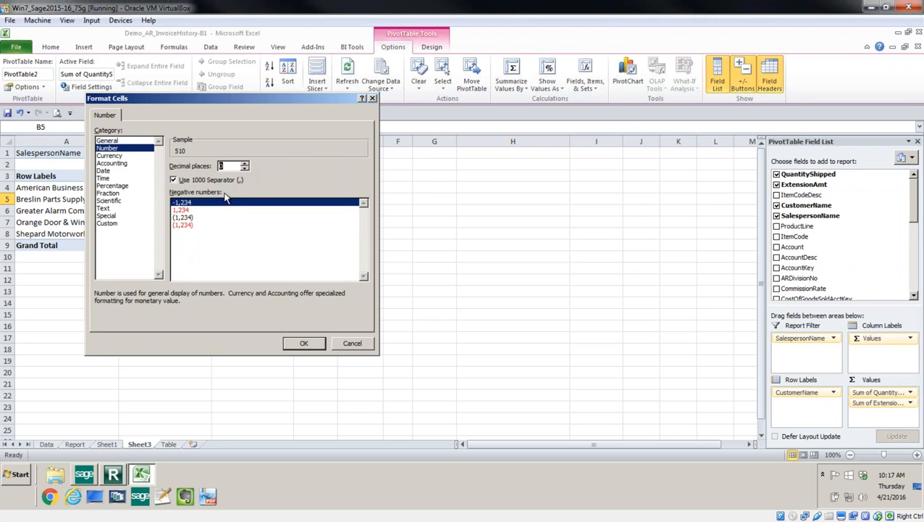
click(182, 227)
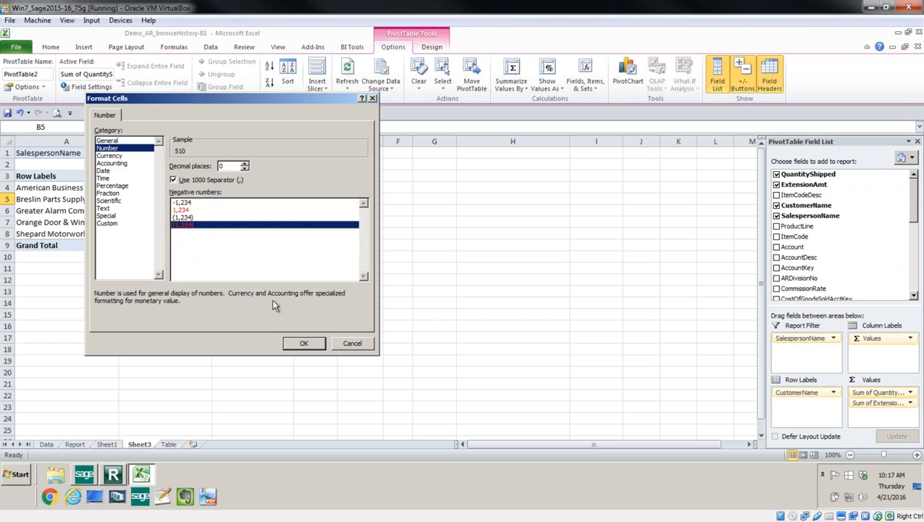
click(304, 345)
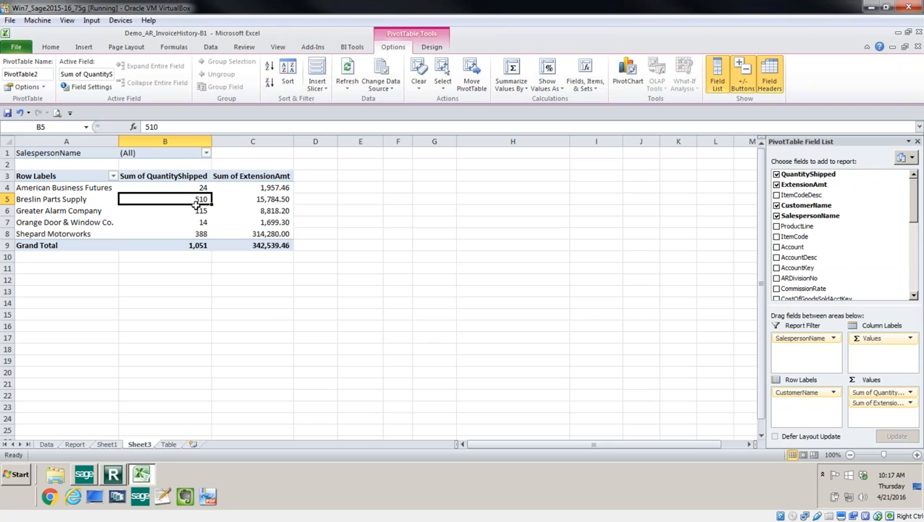
Filter the PivotTable by each of the three individual salespeople in turn, using the SalespersonName report filter.
click(204, 154)
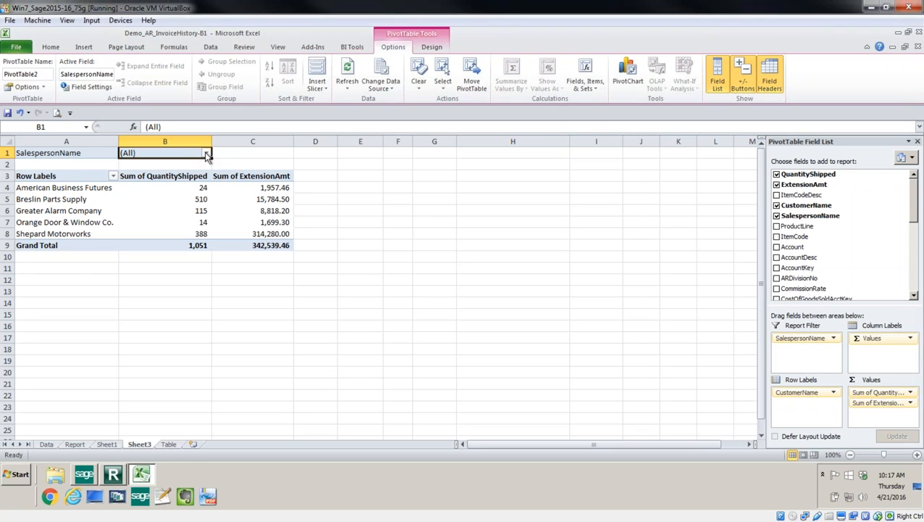
click(207, 154)
click(126, 190)
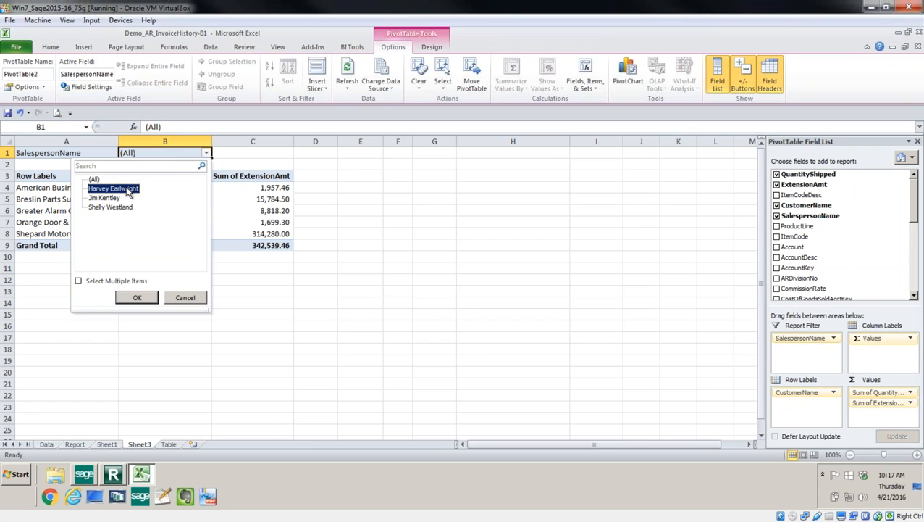
click(136, 298)
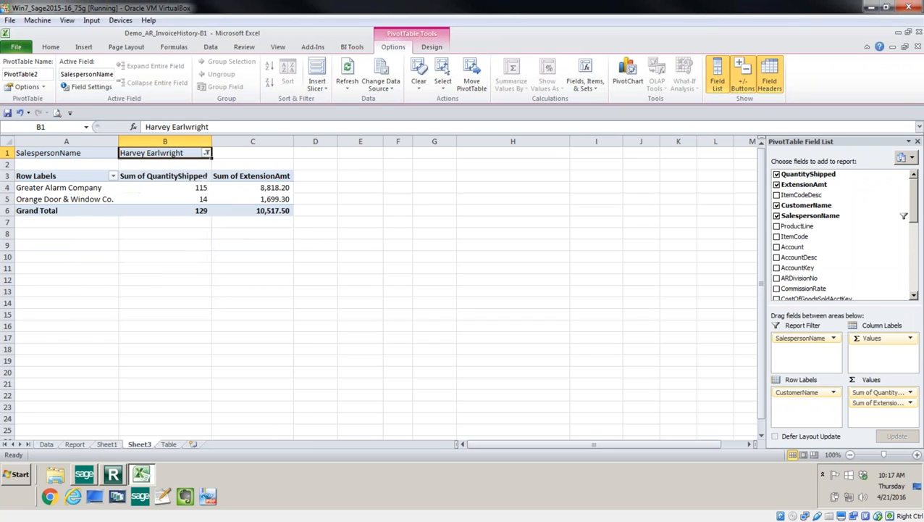
click(207, 157)
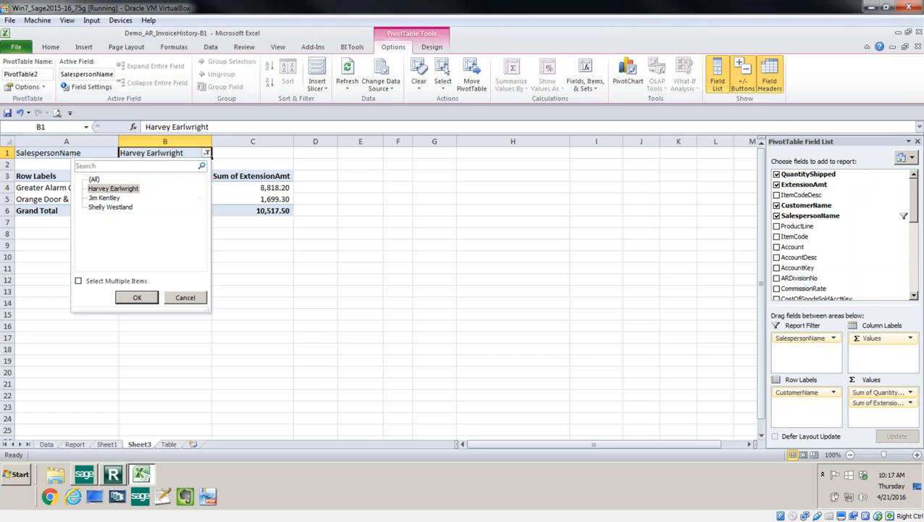
click(109, 198)
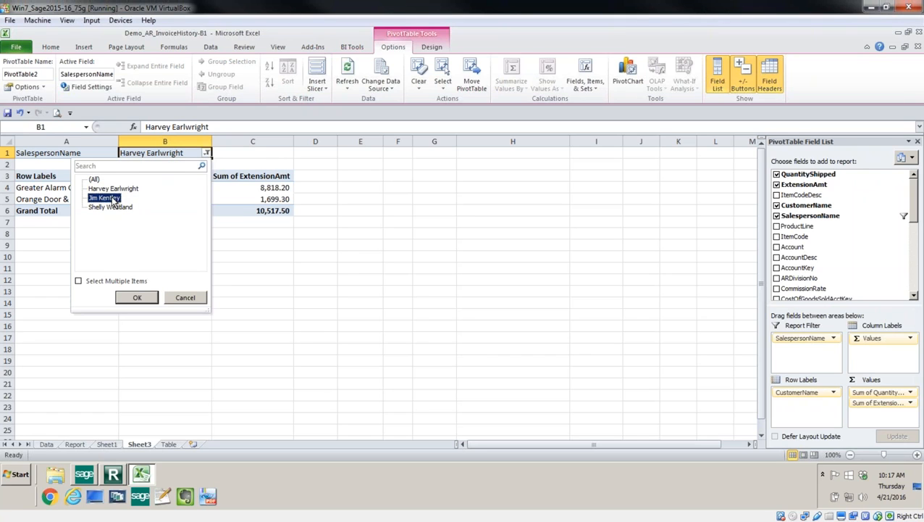
click(130, 298)
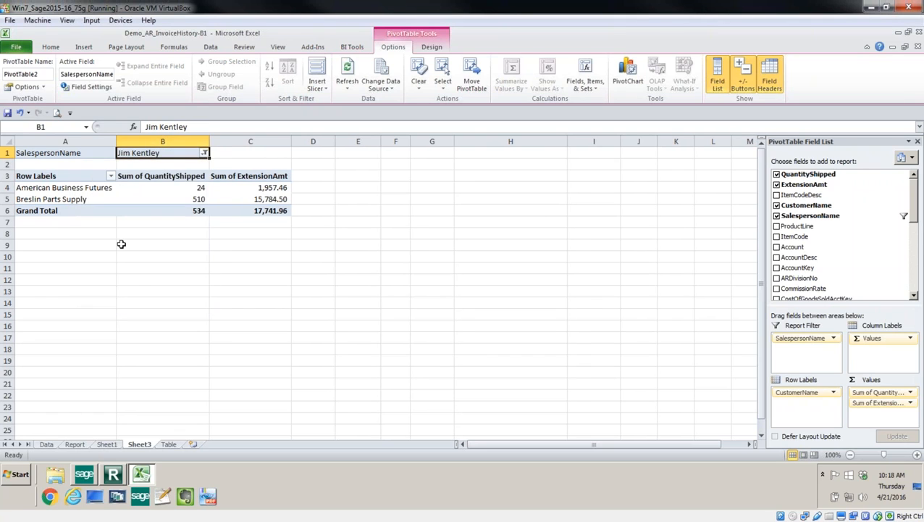
click(206, 158)
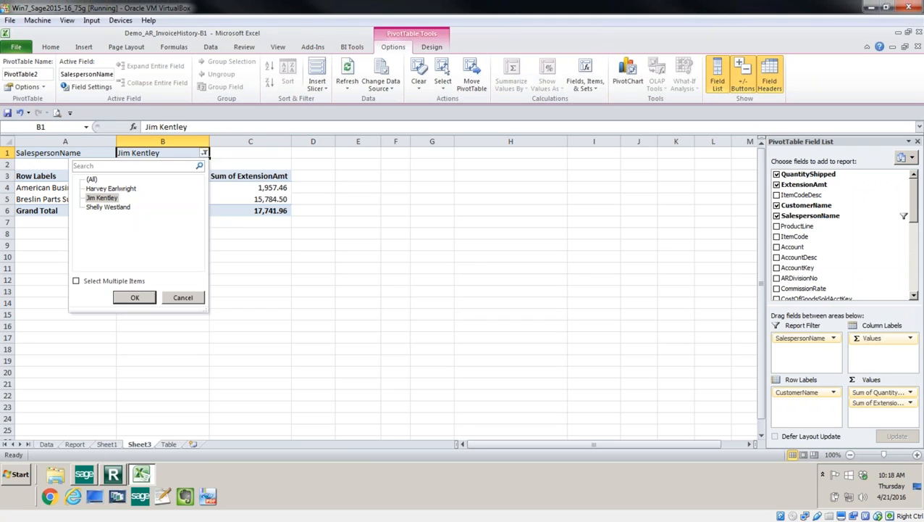
click(128, 207)
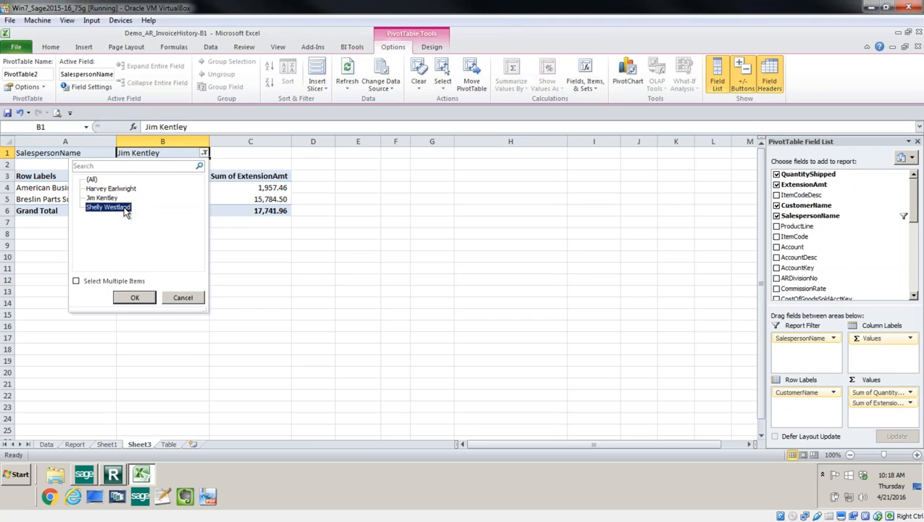
click(134, 298)
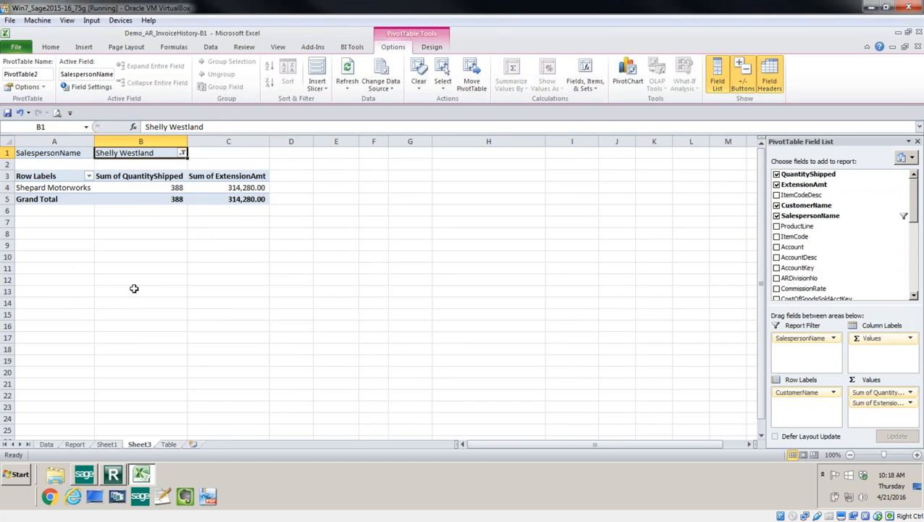
Reset the SalespersonName report filter to (All).
click(183, 154)
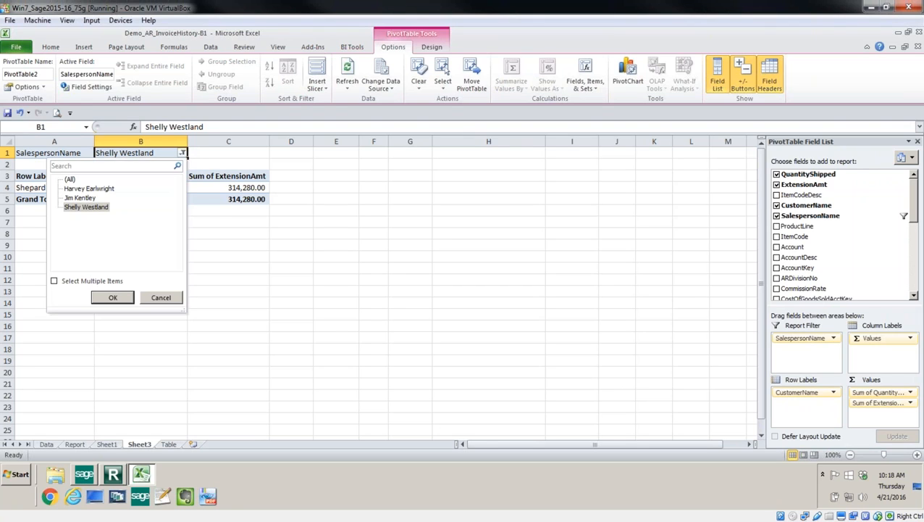
click(69, 180)
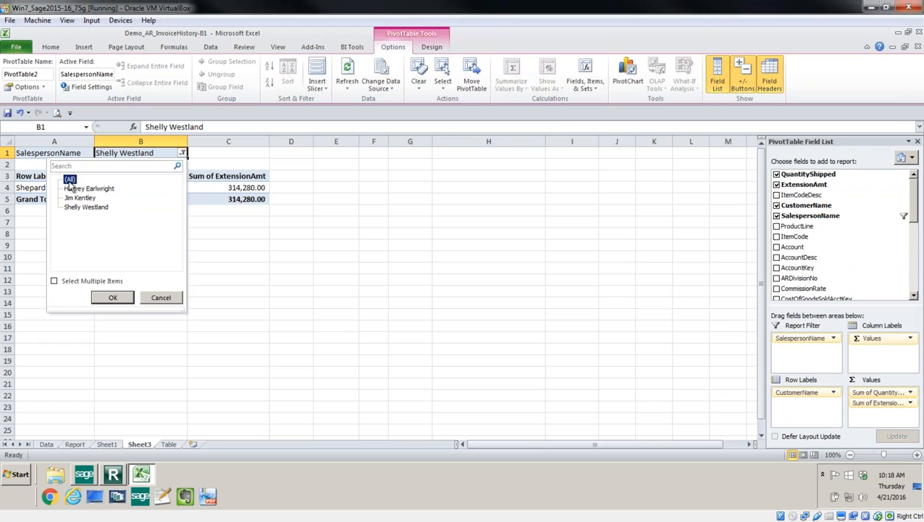
click(112, 299)
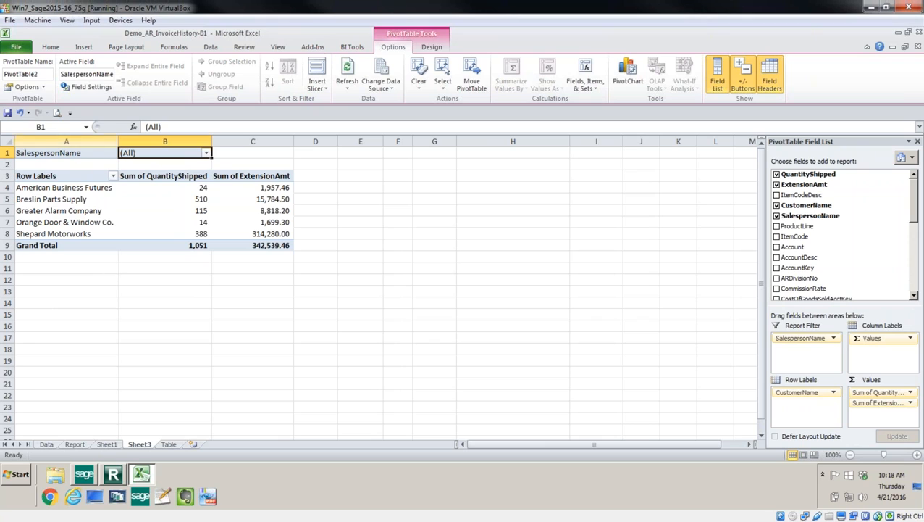
Generate a separate report filter page for every SalespersonName and look through the resulting salesperson sheets.
click(45, 87)
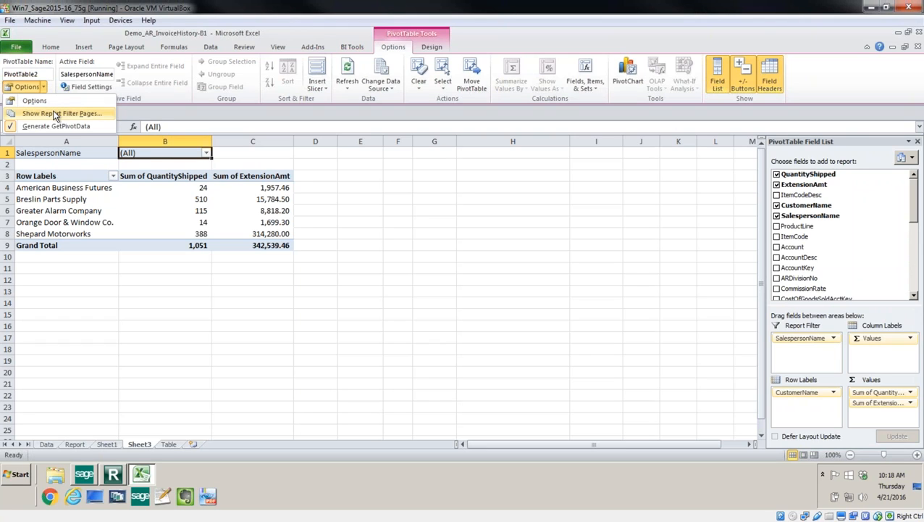
click(54, 115)
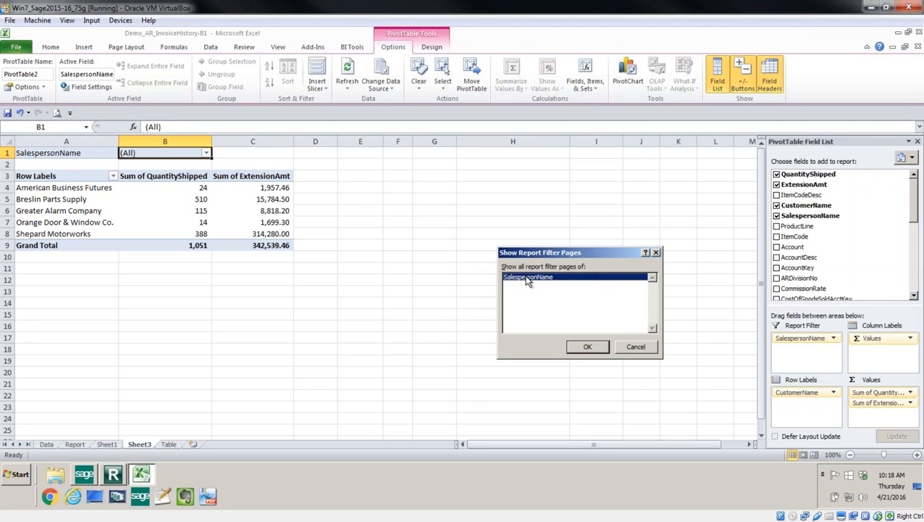
click(588, 346)
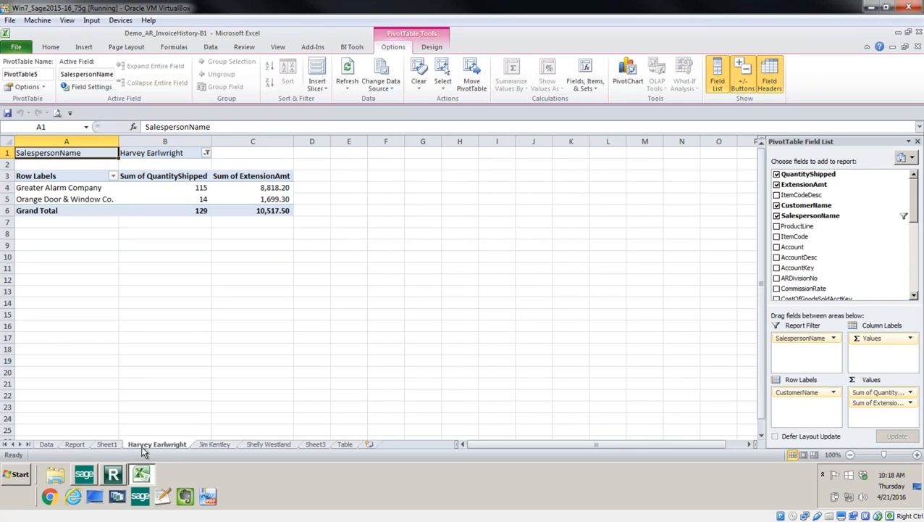
click(214, 443)
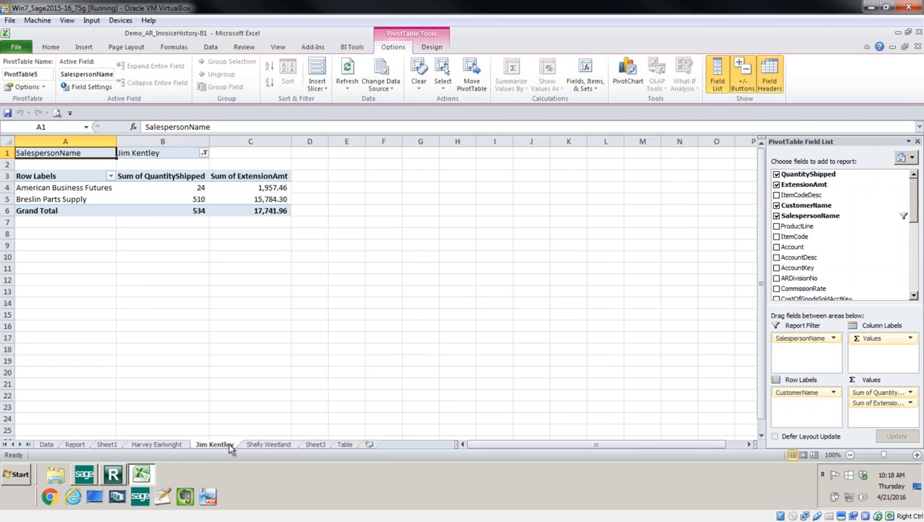
click(260, 445)
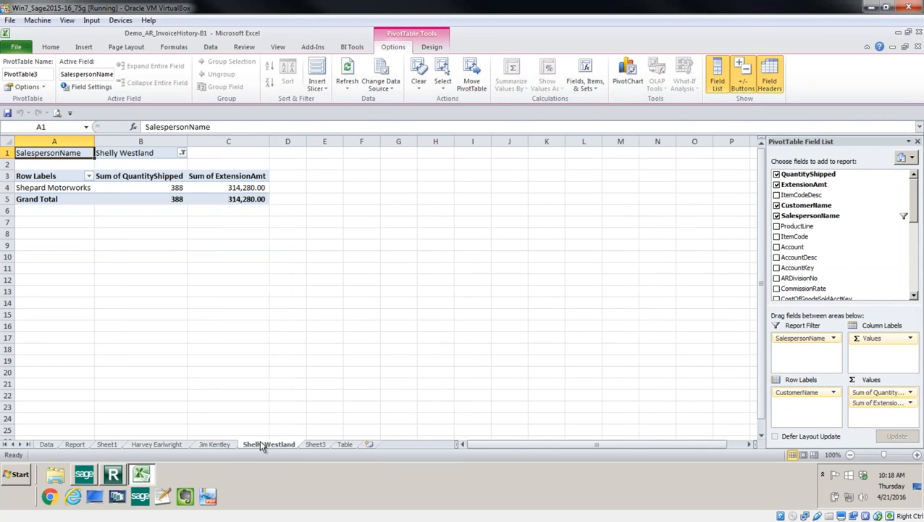
Group the three salesperson sheets and set them to print in landscape orientation with Fit All Columns on One Page.
click(167, 444)
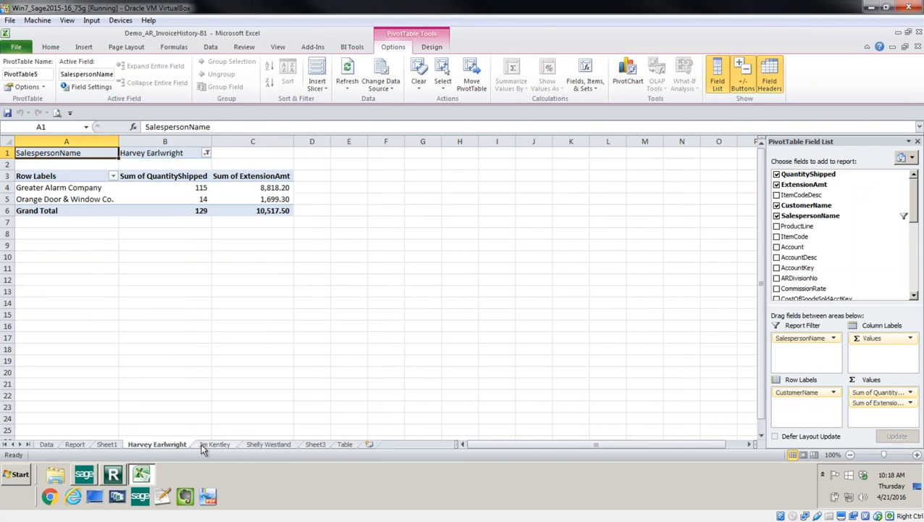
shift+click(278, 443)
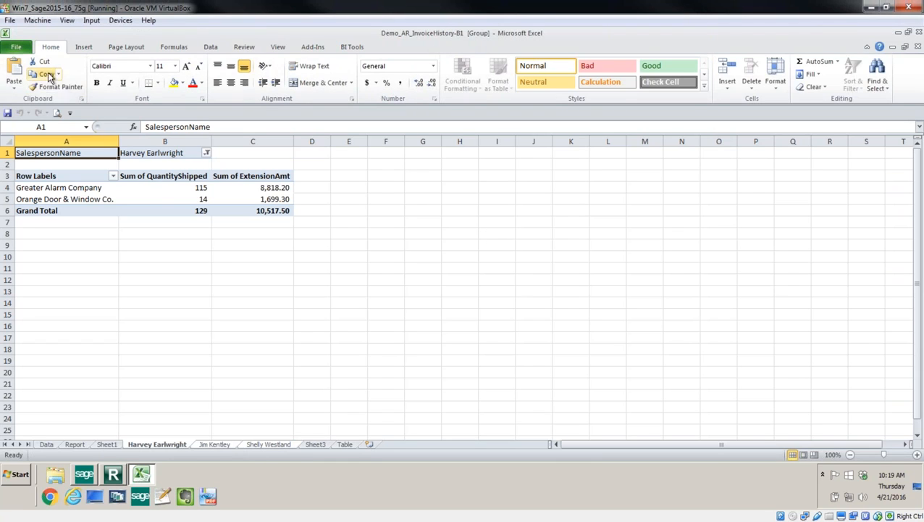
click(58, 113)
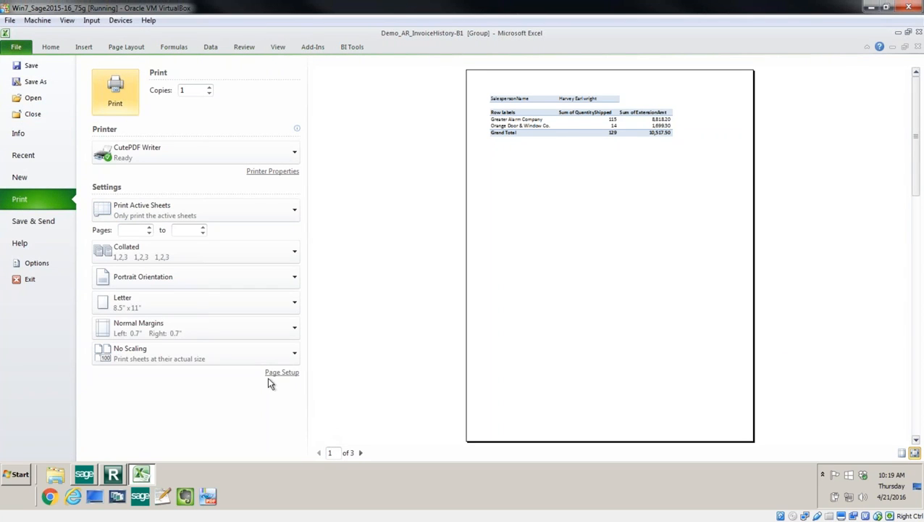
click(145, 283)
click(157, 327)
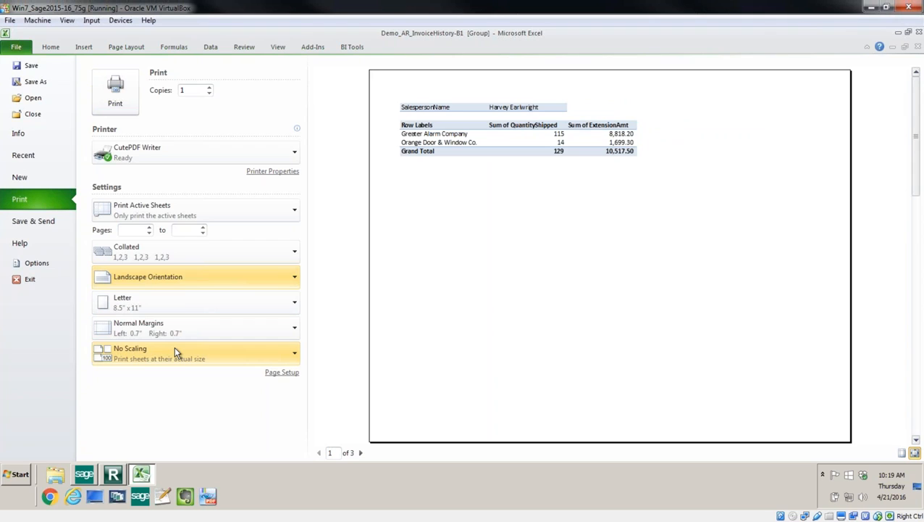
click(174, 352)
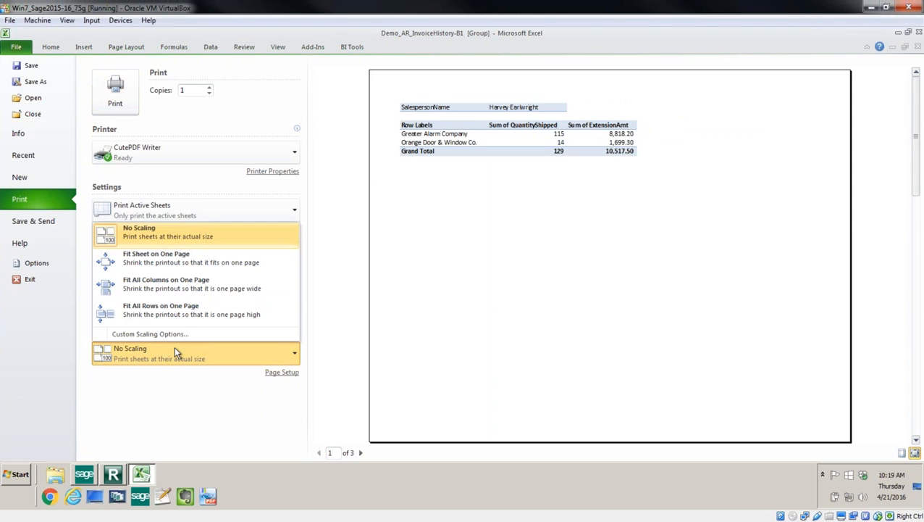
click(181, 284)
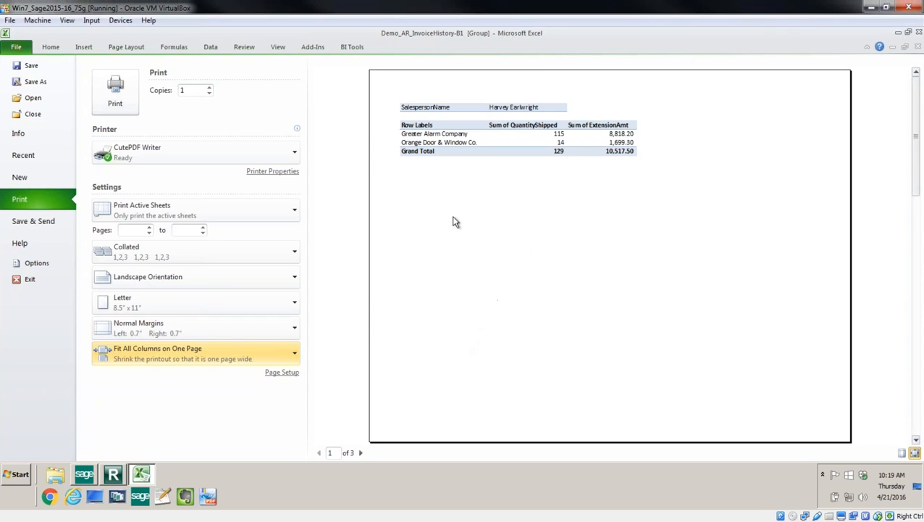
Page through the print preview of the grouped sheets to the last page, and return to the worksheet.
click(360, 452)
click(360, 452)
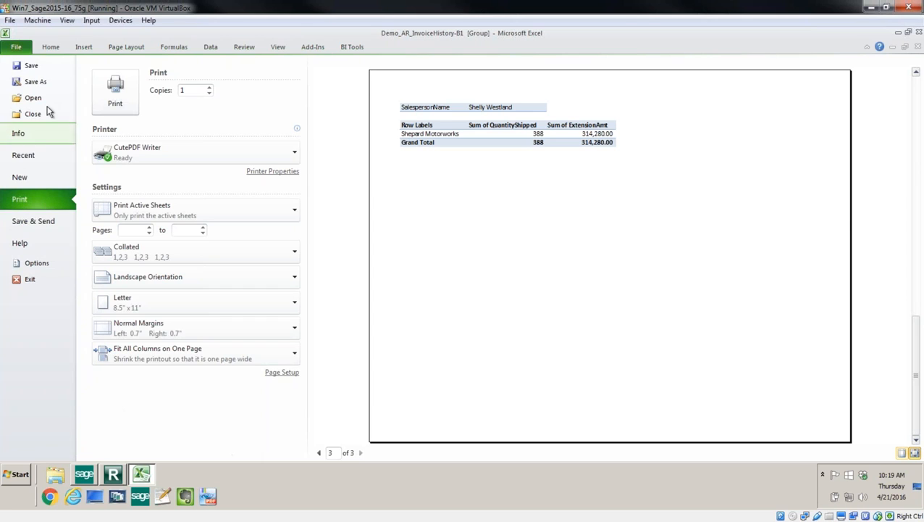
click(50, 47)
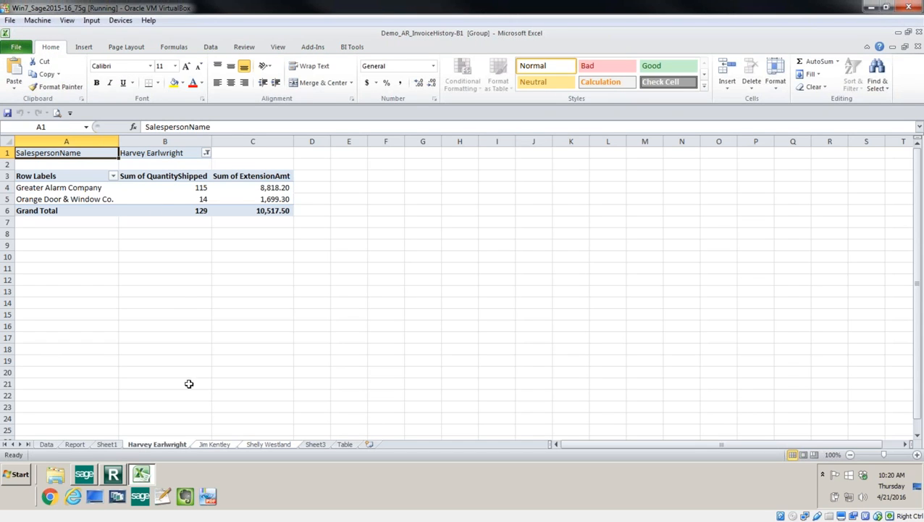
Delete the three grouped salesperson sheets from the workbook.
right_click(267, 445)
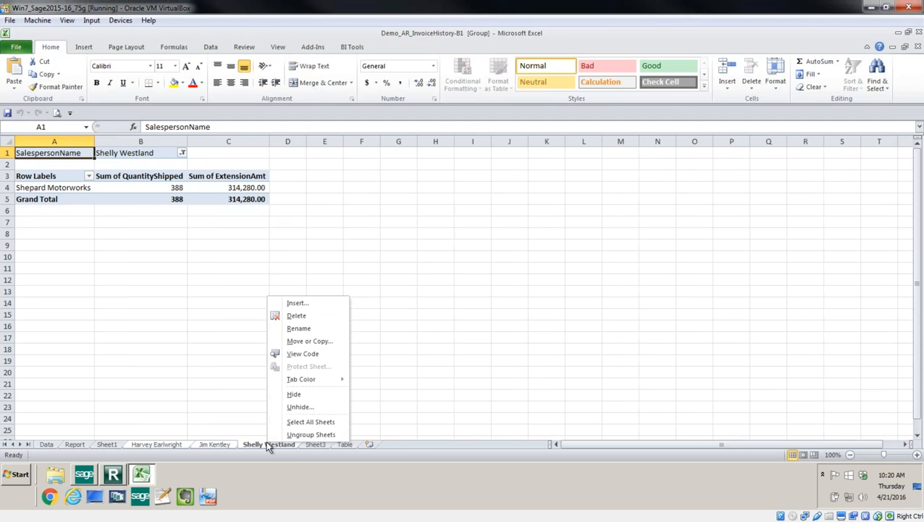
click(296, 317)
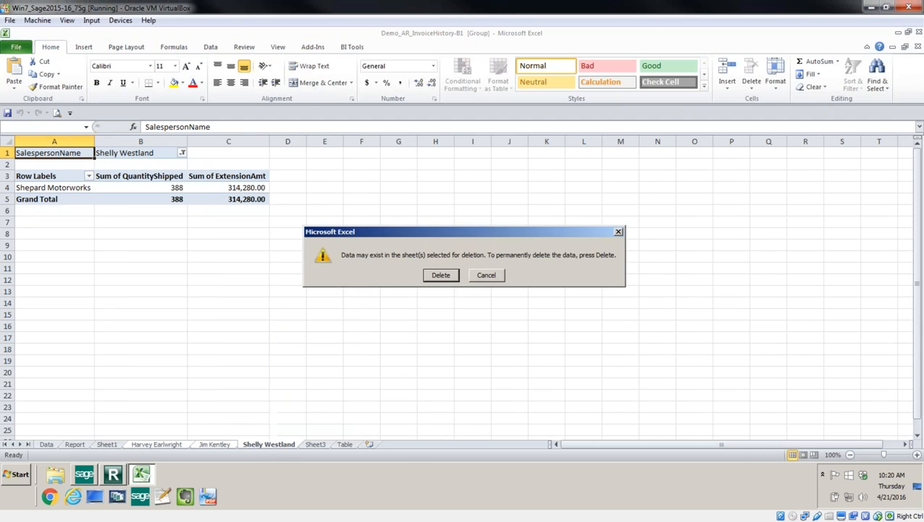
click(441, 275)
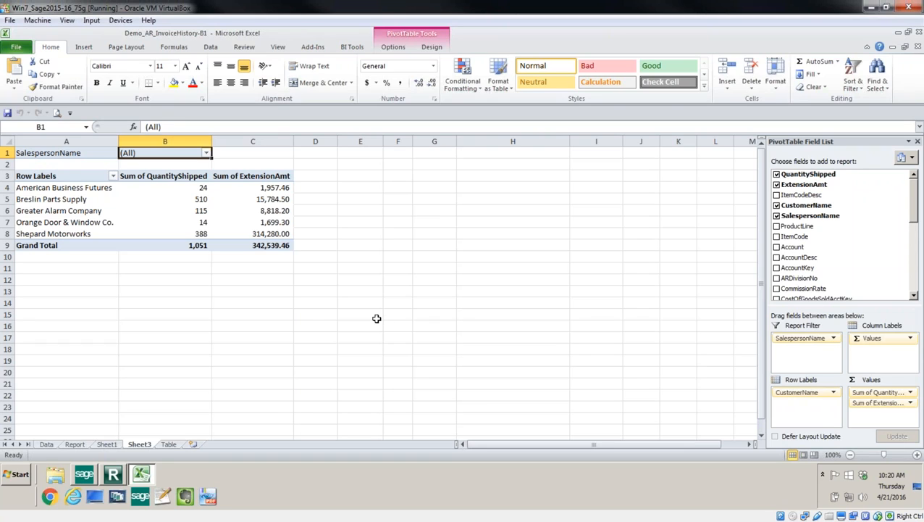
click(69, 202)
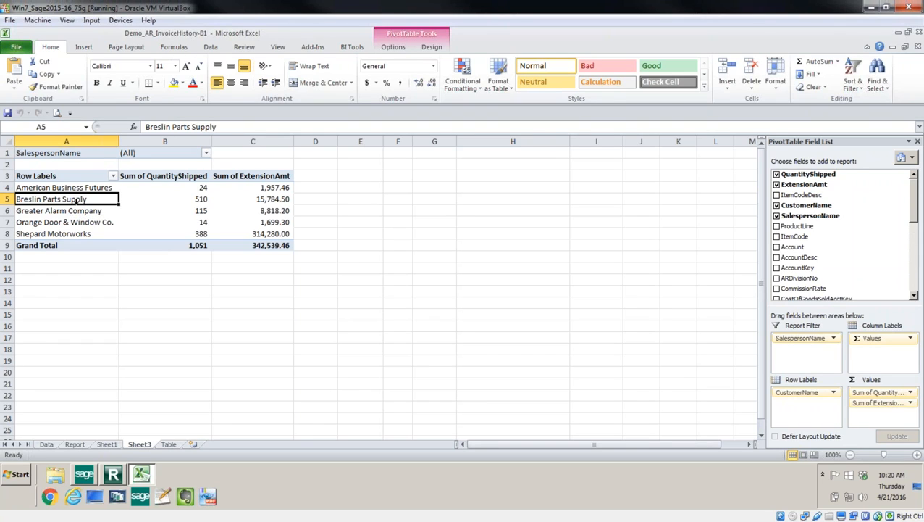
click(405, 44)
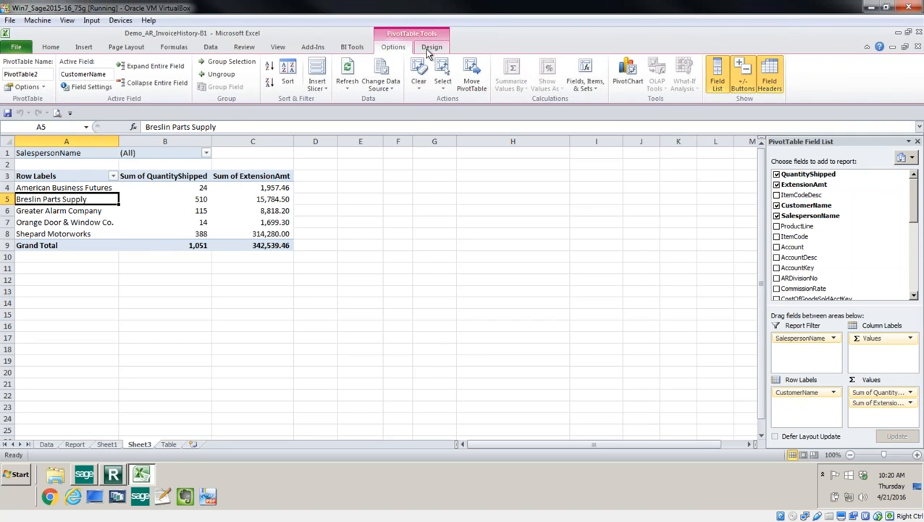
click(29, 87)
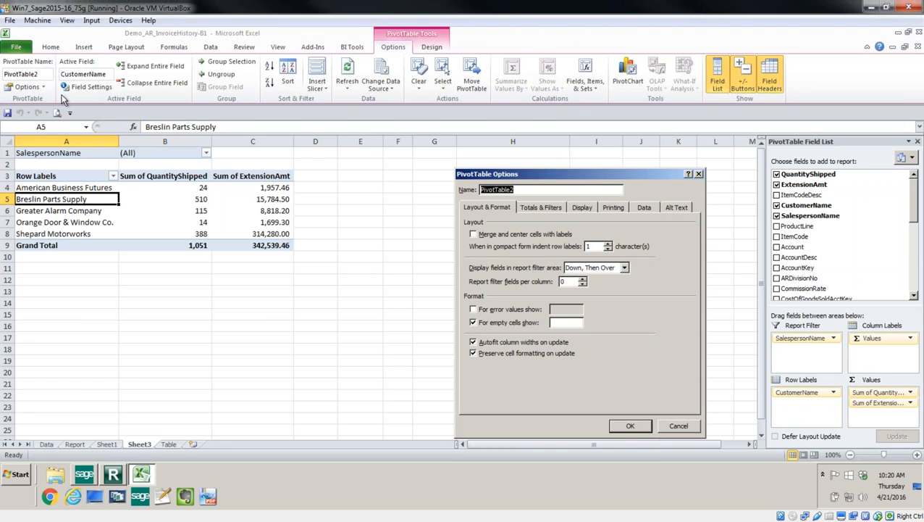
click(679, 425)
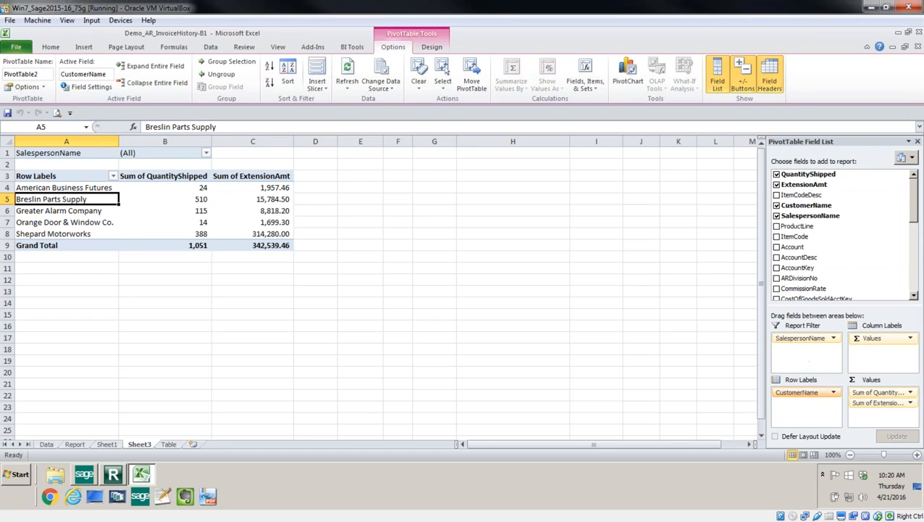
Add ItemCodeDesc to the row labels under CustomerName and filter SalespersonName to the first listed salesperson.
click(778, 196)
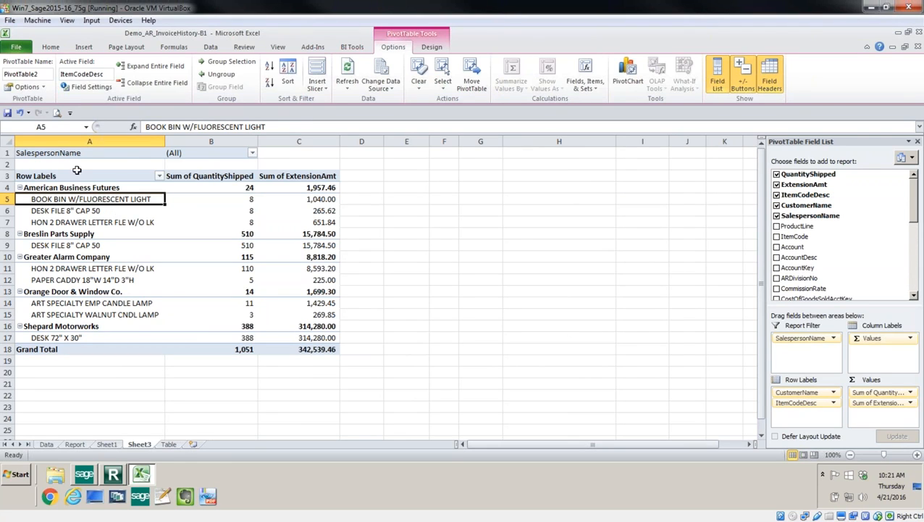
mouse_move(168, 224)
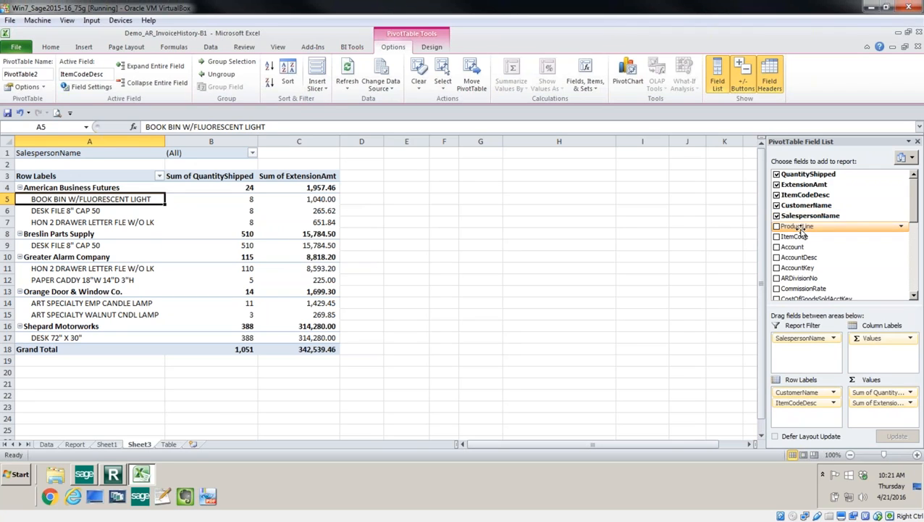
click(814, 344)
click(253, 157)
click(160, 189)
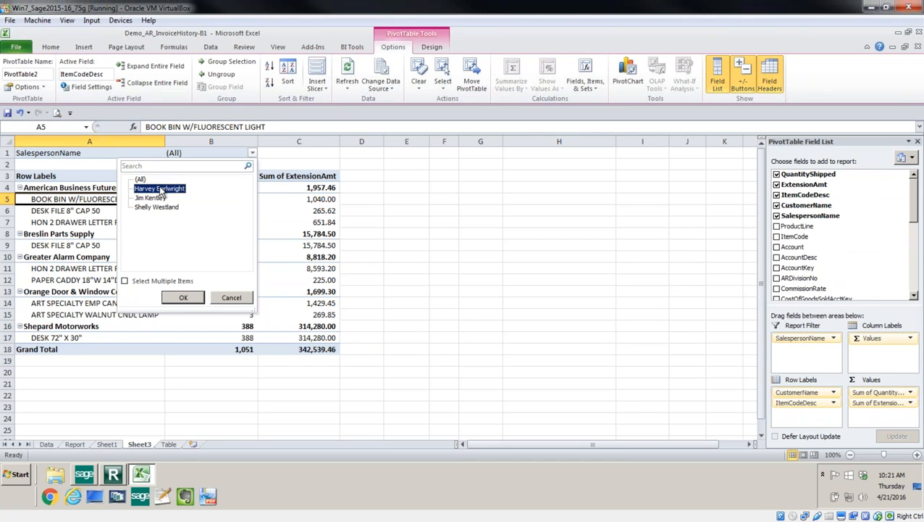
click(179, 297)
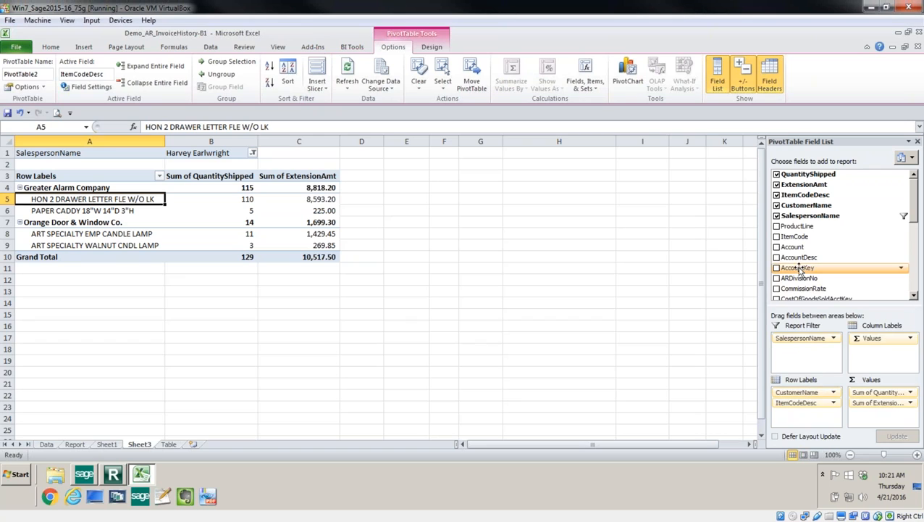
Add ProductLine to the column labels above Values and inspect the blank PS&A cells of the HON 2 drawer item.
click(210, 199)
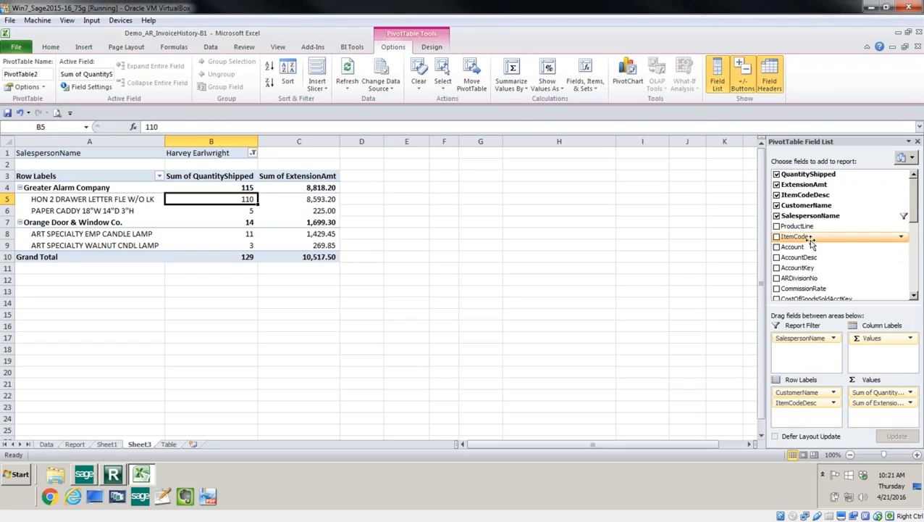
drag(806, 227, 868, 339)
click(240, 223)
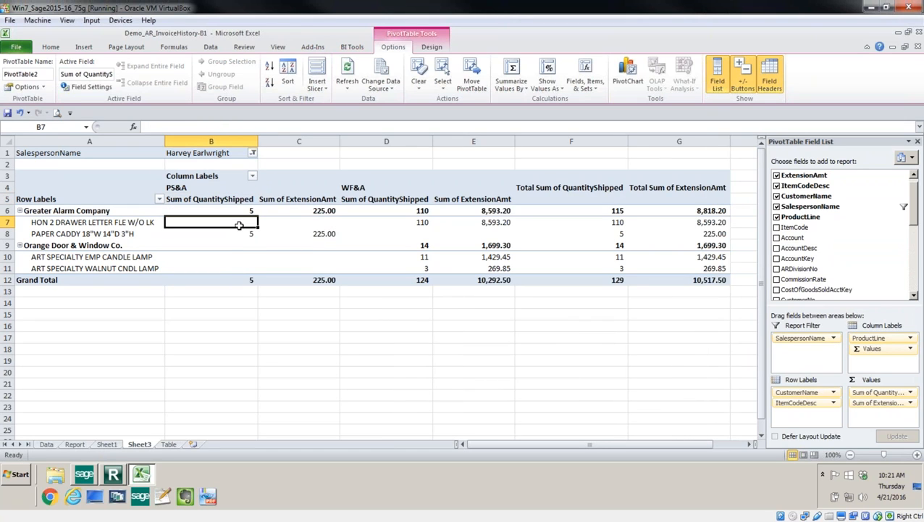
click(307, 226)
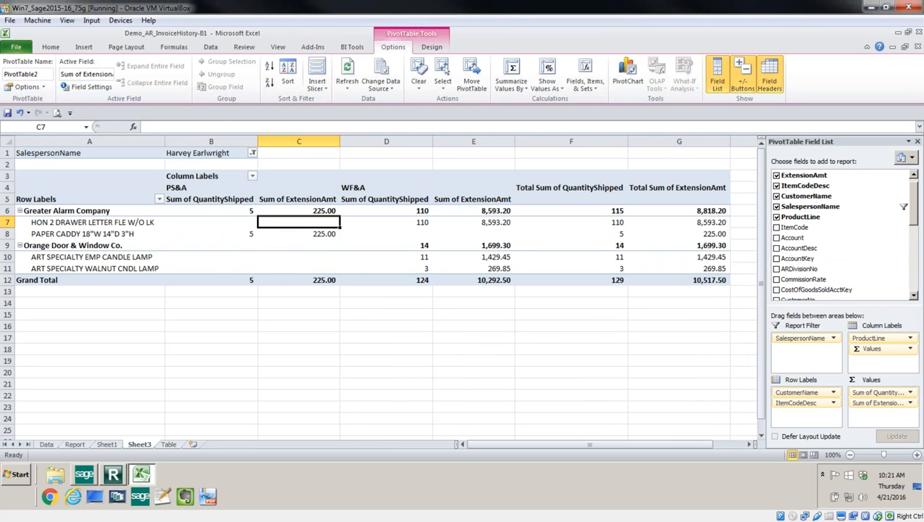
click(249, 223)
click(294, 225)
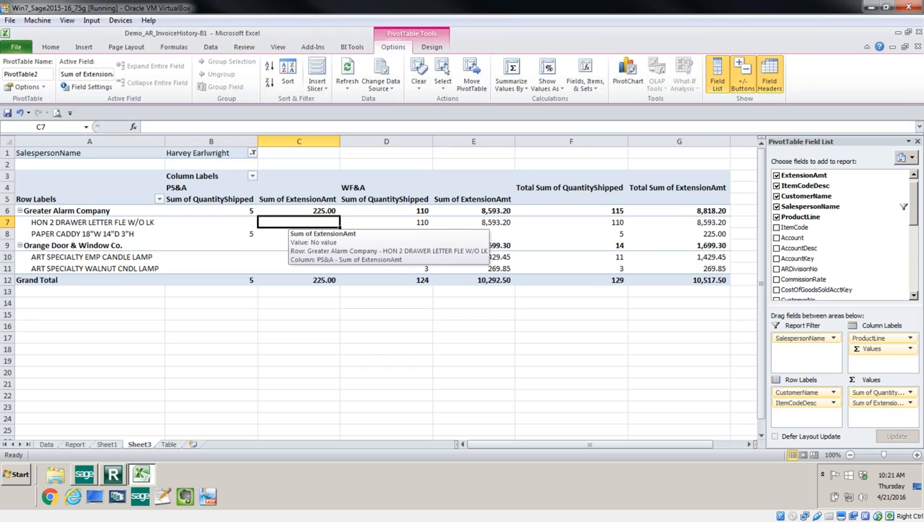
Set the PivotTable options to show 0 for empty cells.
click(29, 88)
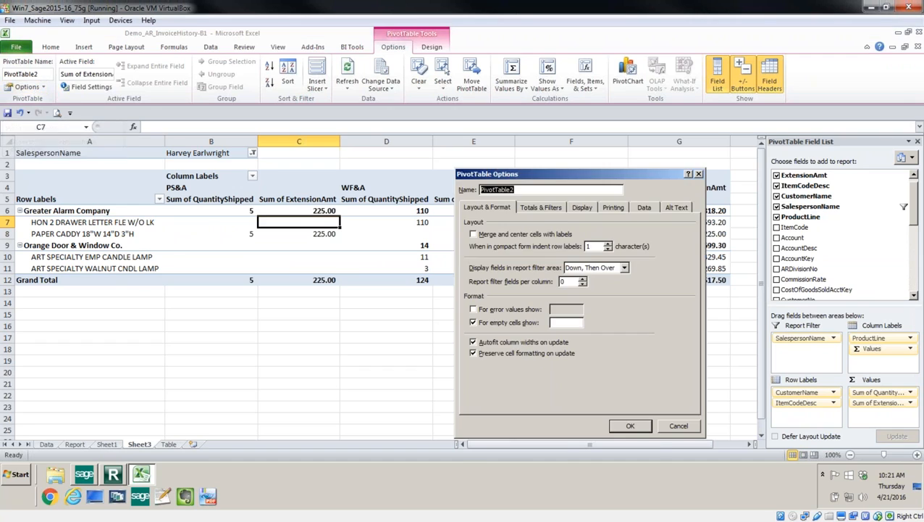
click(570, 321)
click(627, 426)
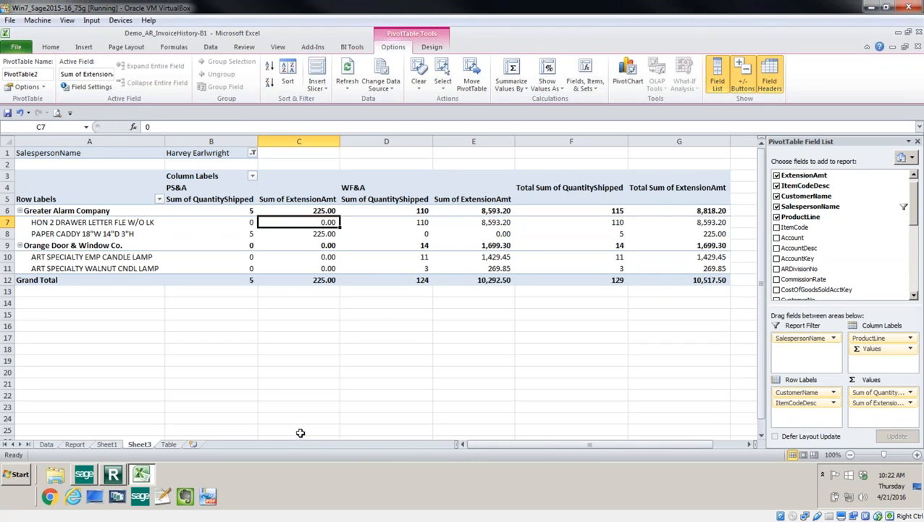
Check the end of the source data on the Table sheet and return to the PivotTable on Sheet3.
mouse_move(313, 256)
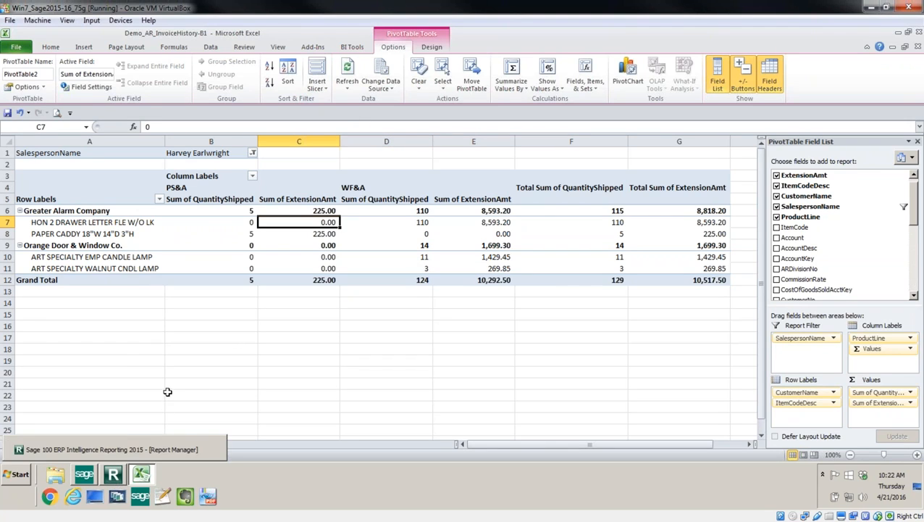
click(168, 444)
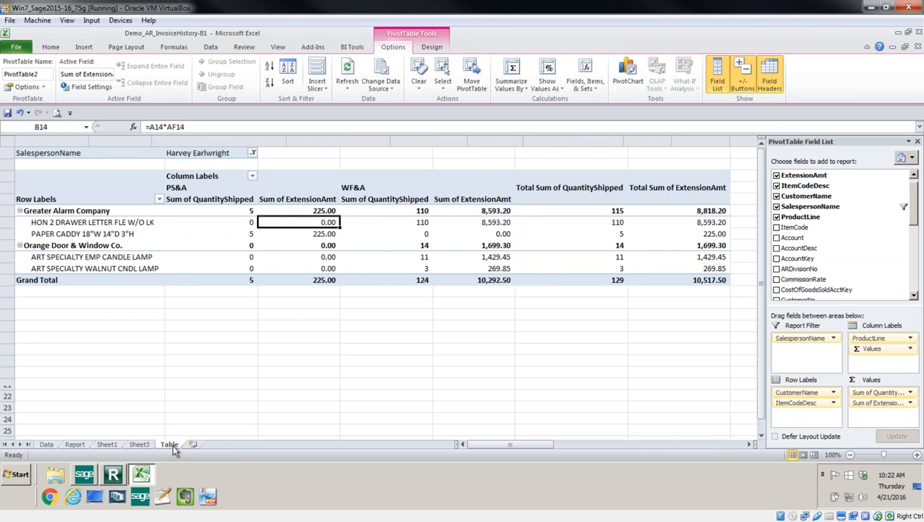
click(86, 408)
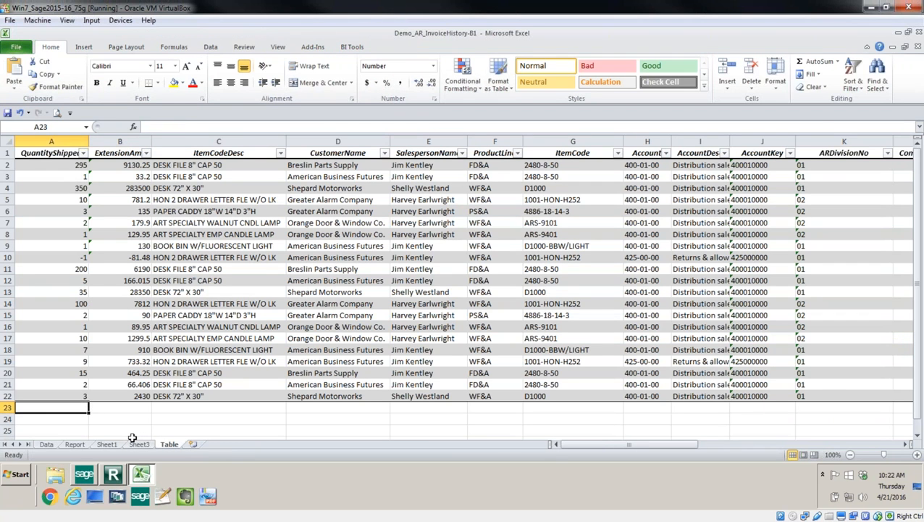
click(139, 445)
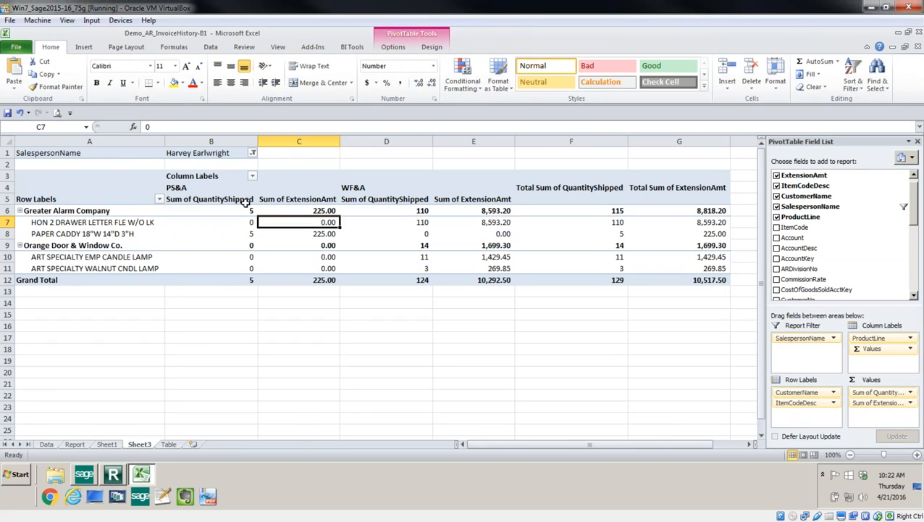
Hide the PivotTable Field List and show it again.
click(221, 237)
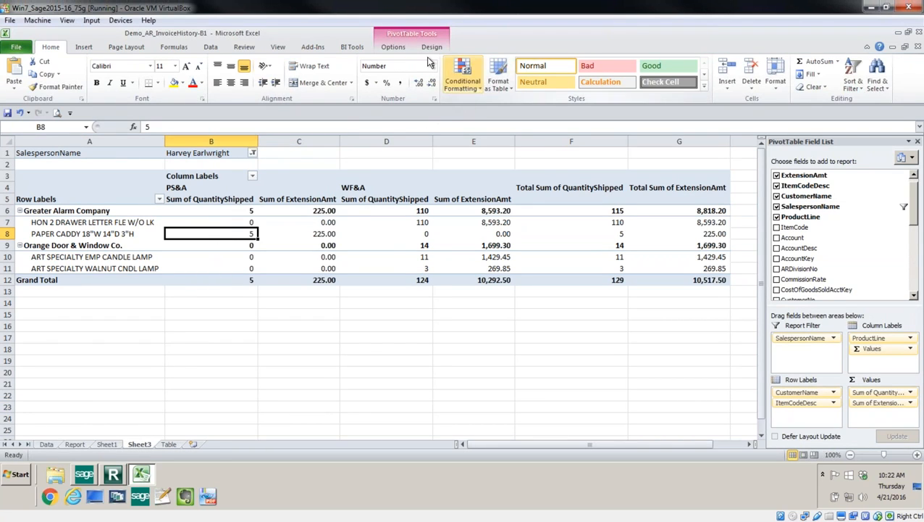
click(398, 47)
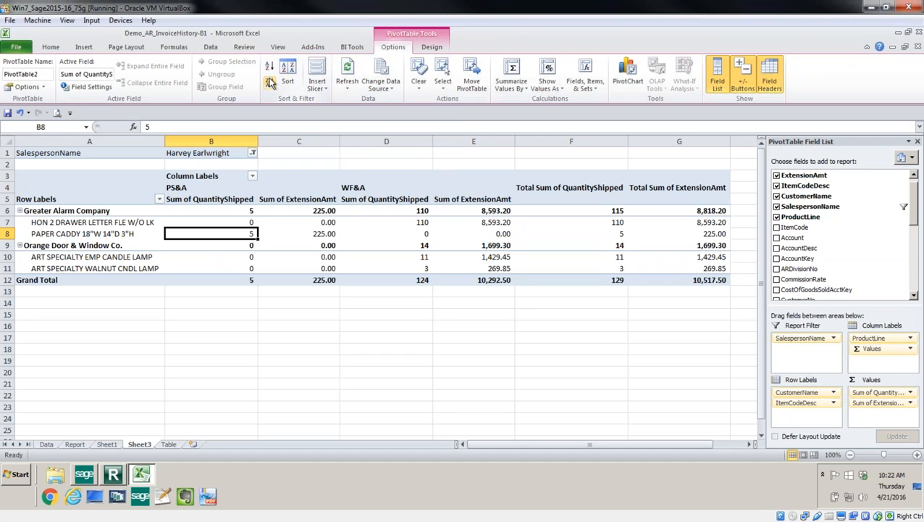
click(719, 74)
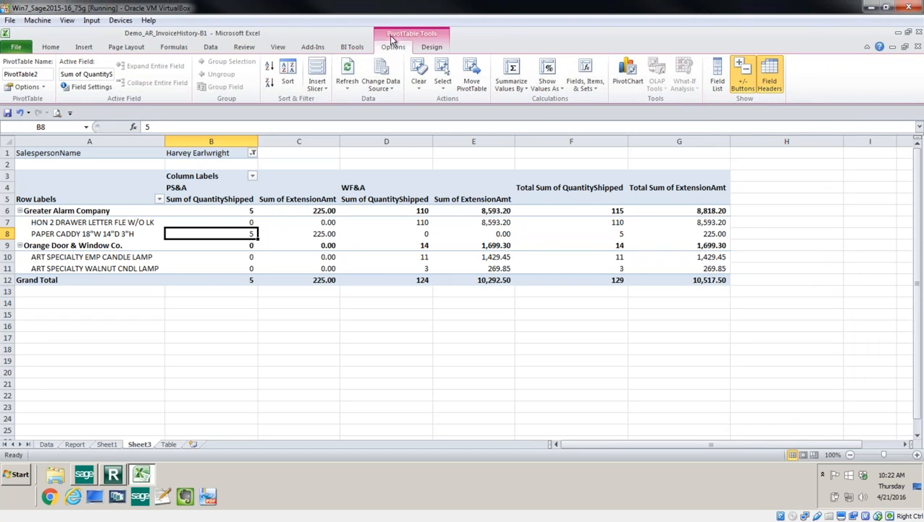
click(716, 76)
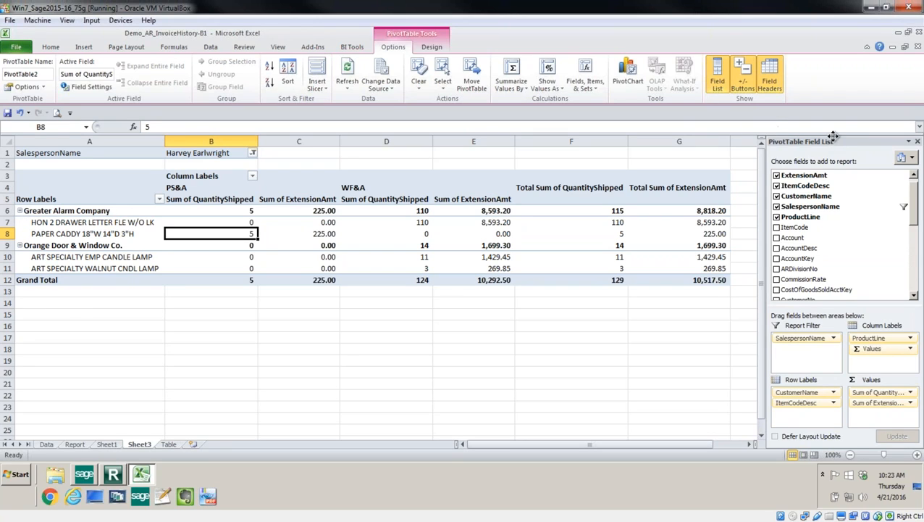
Switch the PivotTable's +/- buttons and its field headers off and back on, one after the other.
click(746, 81)
click(745, 79)
click(770, 81)
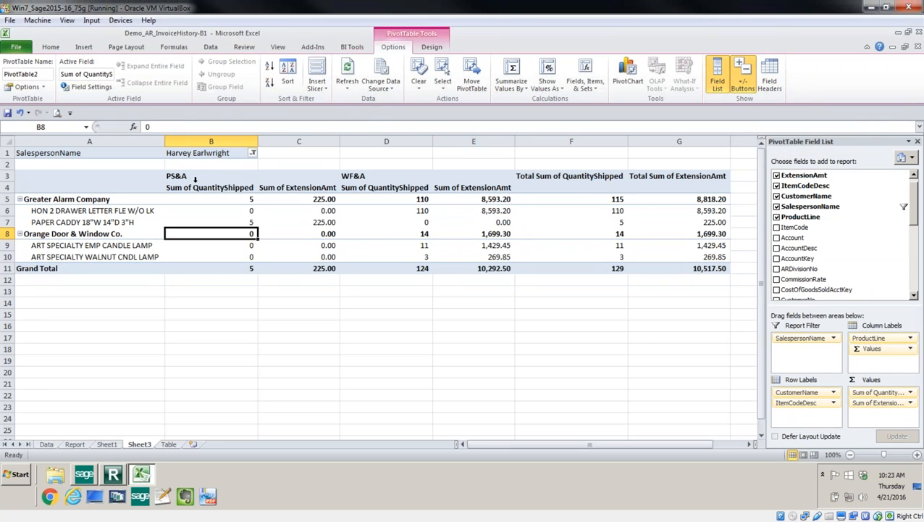
click(765, 81)
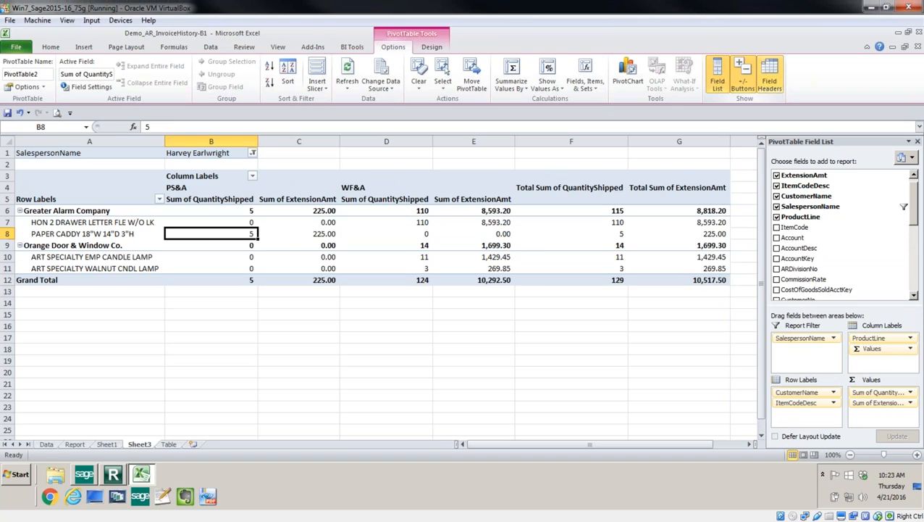
Collapse the entire CustomerName field to customer totals and expand it again.
click(33, 211)
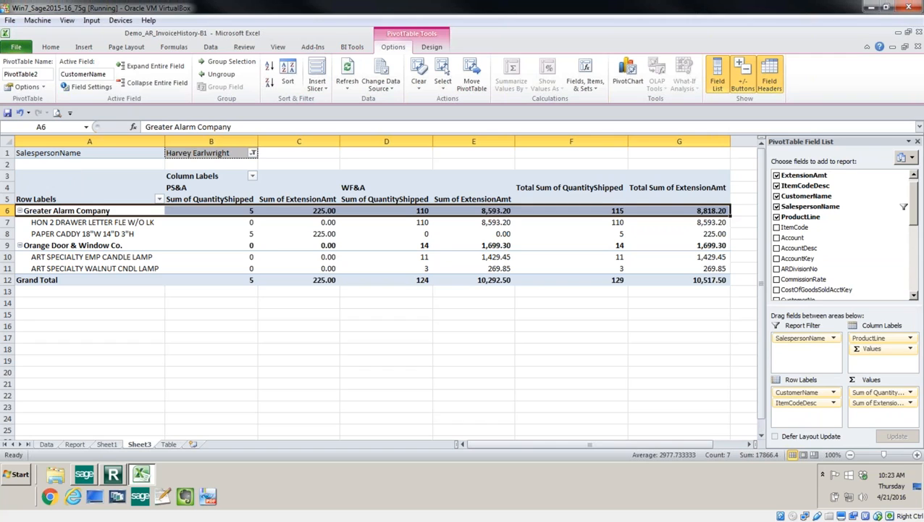
click(146, 82)
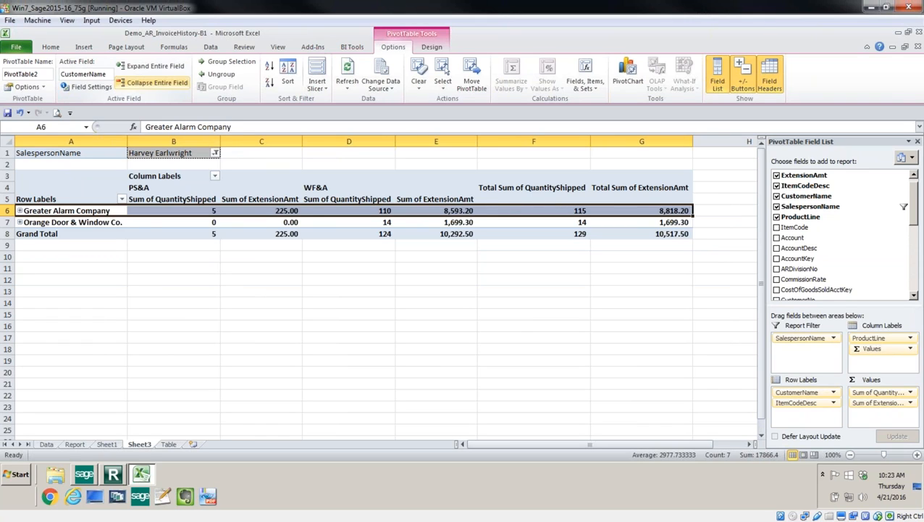
click(145, 66)
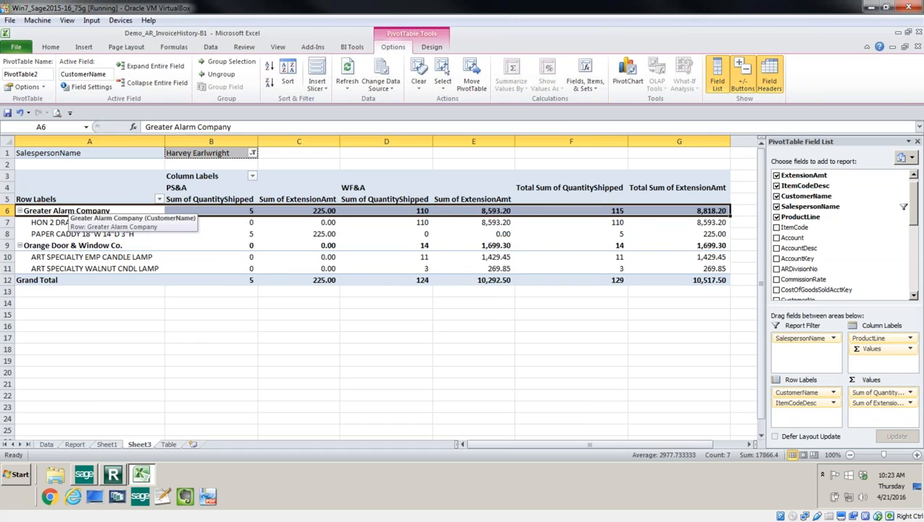
Hide both the field headers and the +/- buttons together, and turn both back on.
click(768, 82)
click(747, 82)
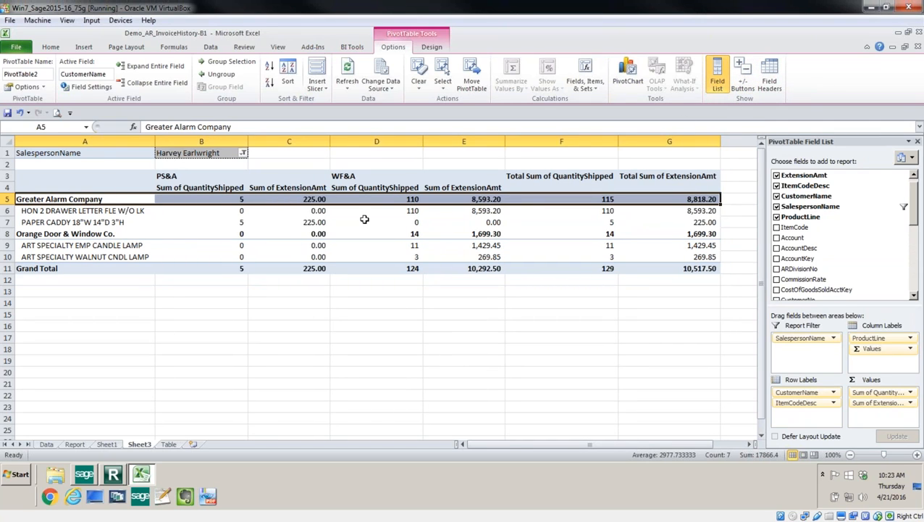
mouse_move(293, 220)
click(747, 82)
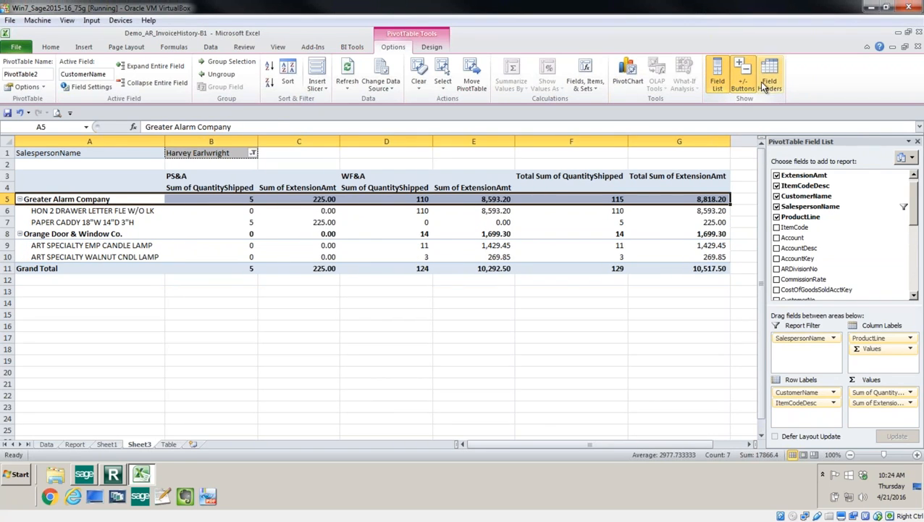
click(762, 85)
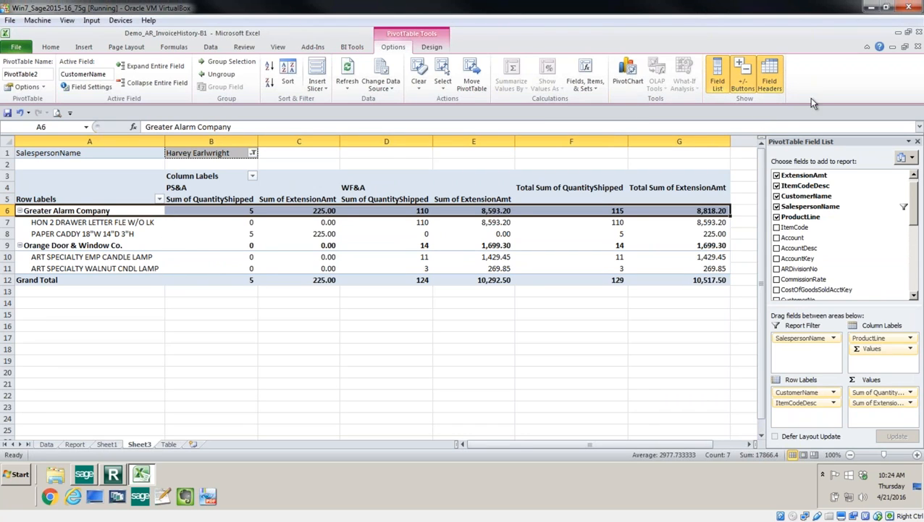
Collapse only the Greater Alarm Company item details in the row labels.
mouse_move(181, 238)
mouse_move(103, 237)
right_click(79, 211)
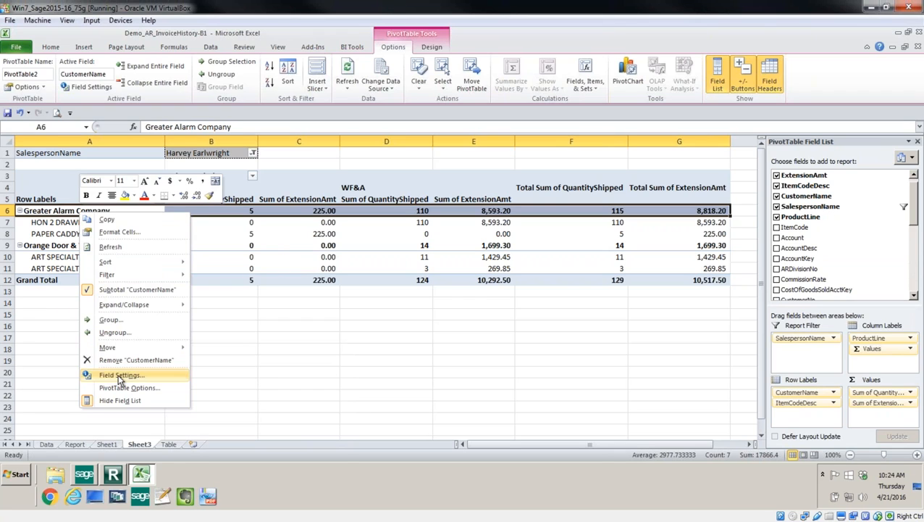
mouse_move(127, 308)
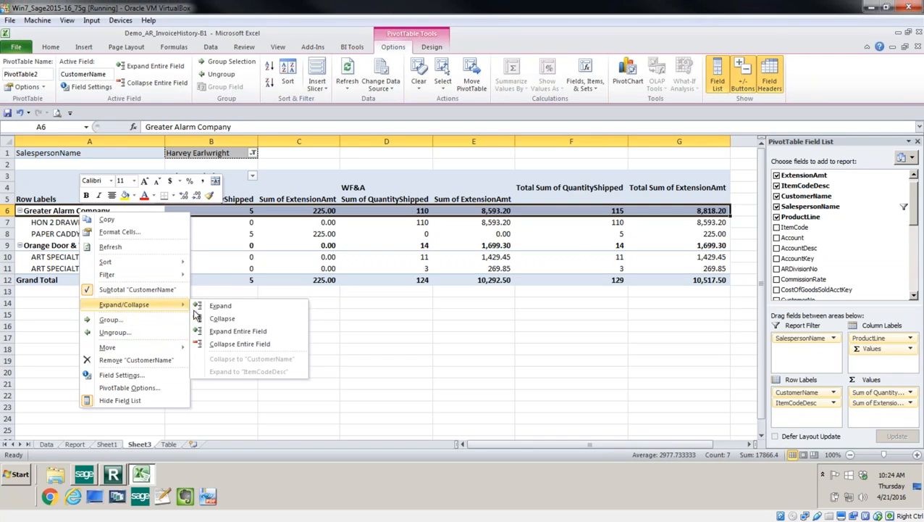
click(218, 319)
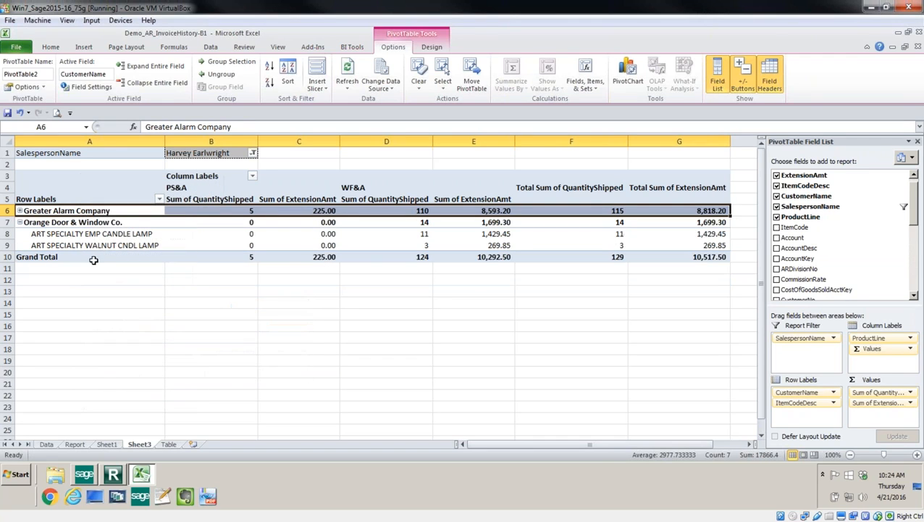
Expand the entire CustomerName field to show the item details for every customer.
right_click(63, 216)
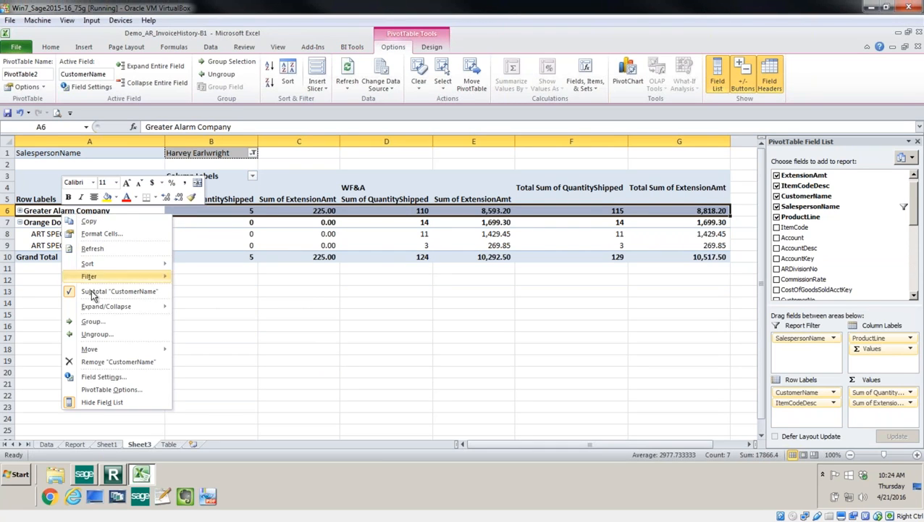
mouse_move(116, 305)
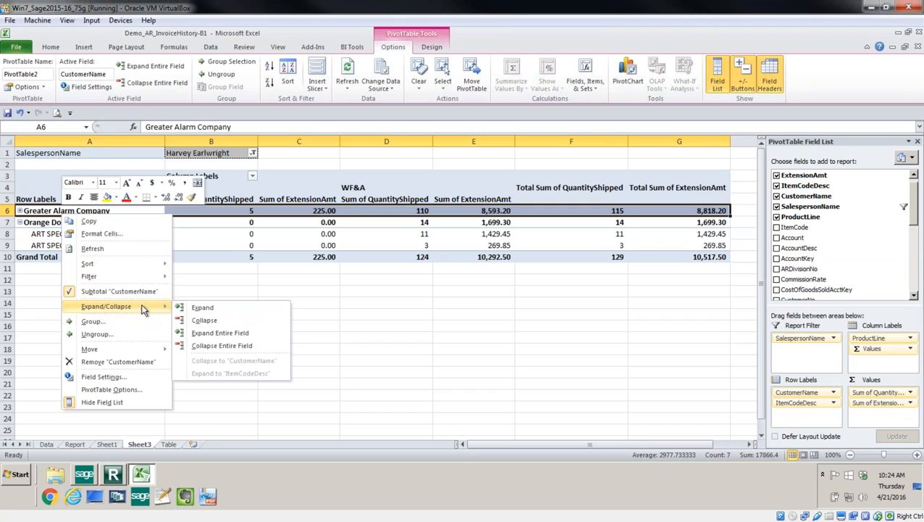
click(225, 334)
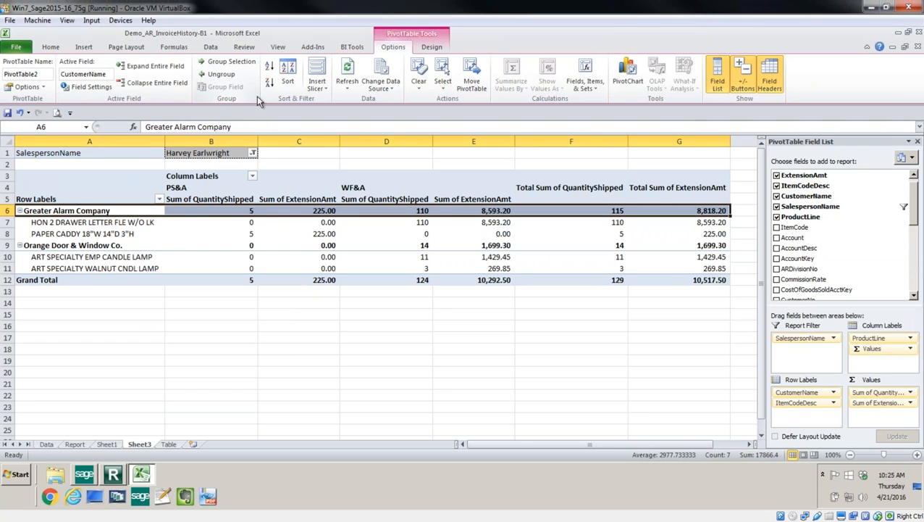
Apply the light black-bordered PivotTable style with grey customer rows, and try banded columns on and off.
click(431, 48)
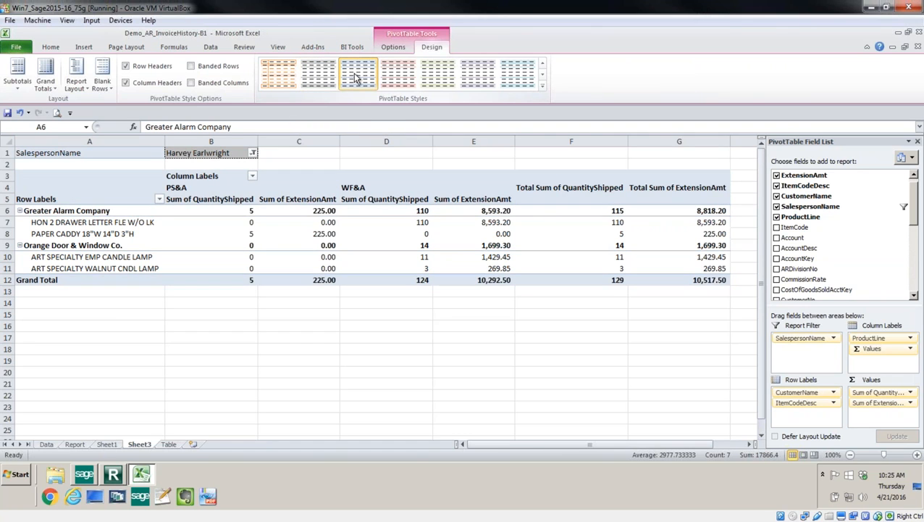
click(542, 86)
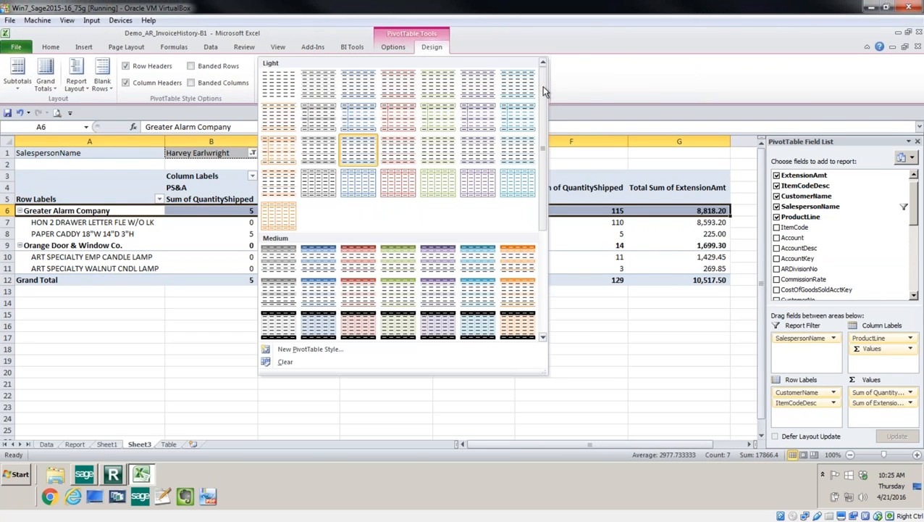
click(321, 118)
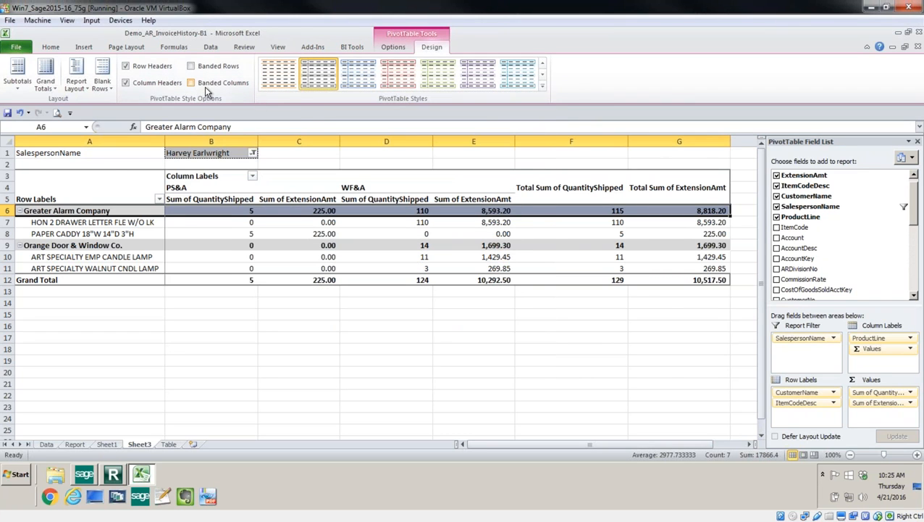
click(191, 83)
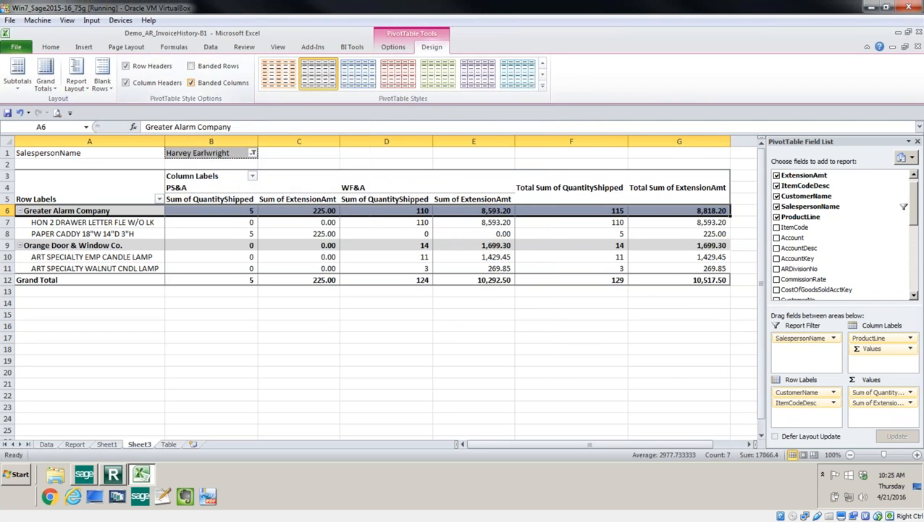
click(191, 82)
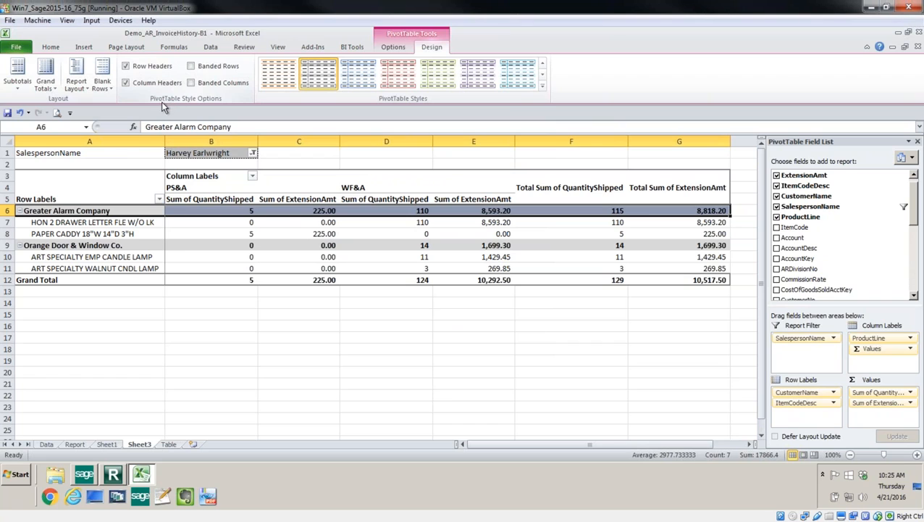
Show all subtotals at the bottom of each group, and switch grand totals to rows only and back to rows and columns.
click(14, 88)
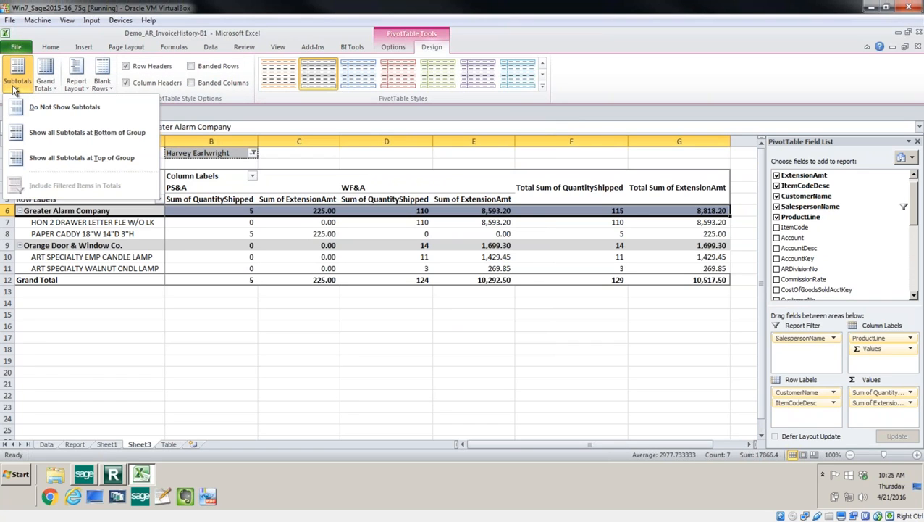
click(40, 134)
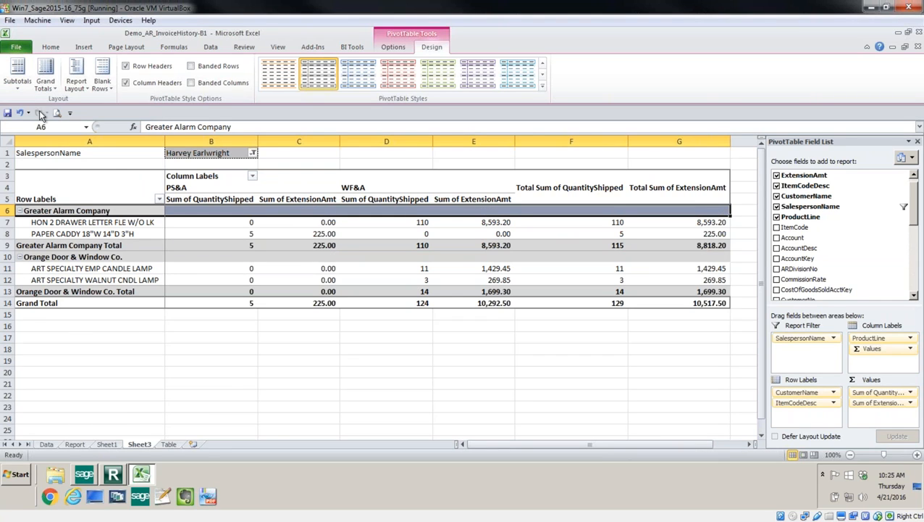
click(40, 86)
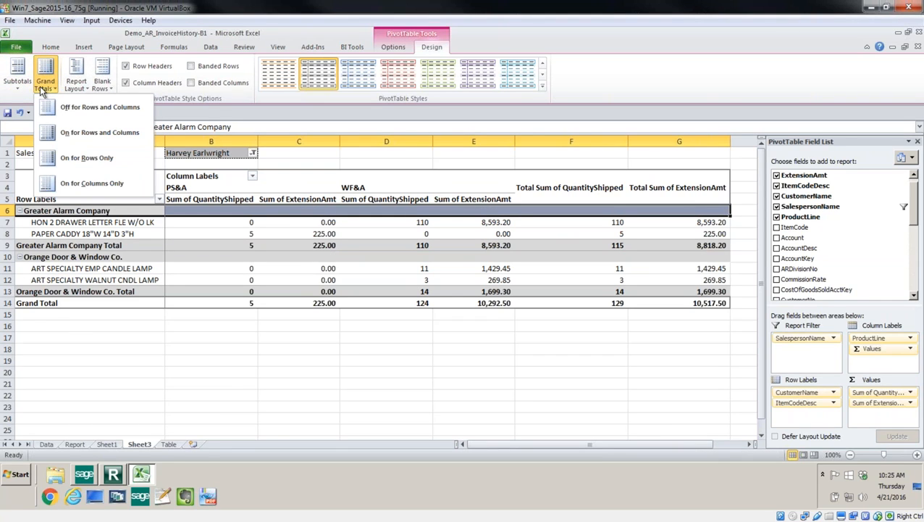
click(89, 154)
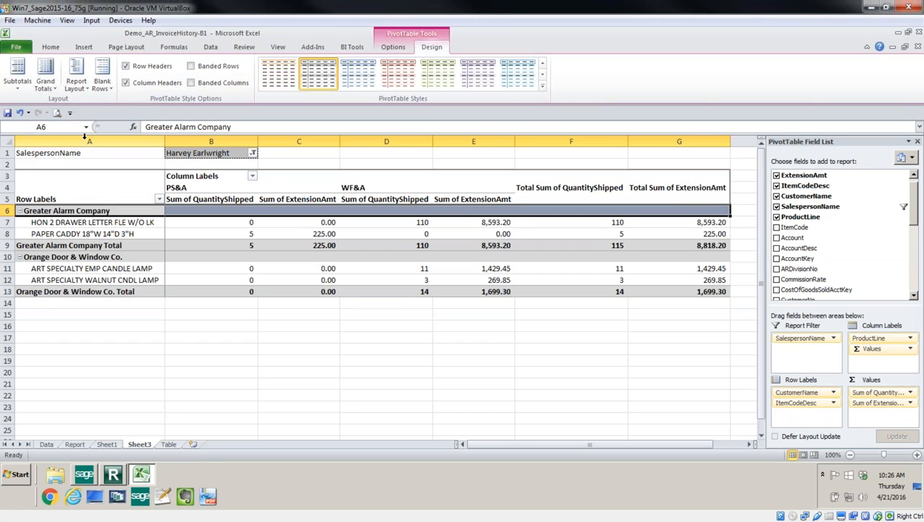
click(50, 83)
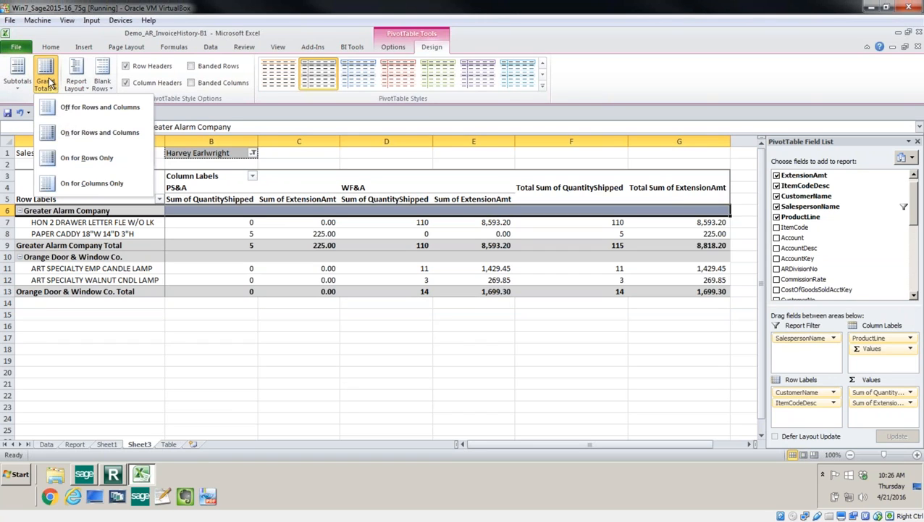
click(78, 135)
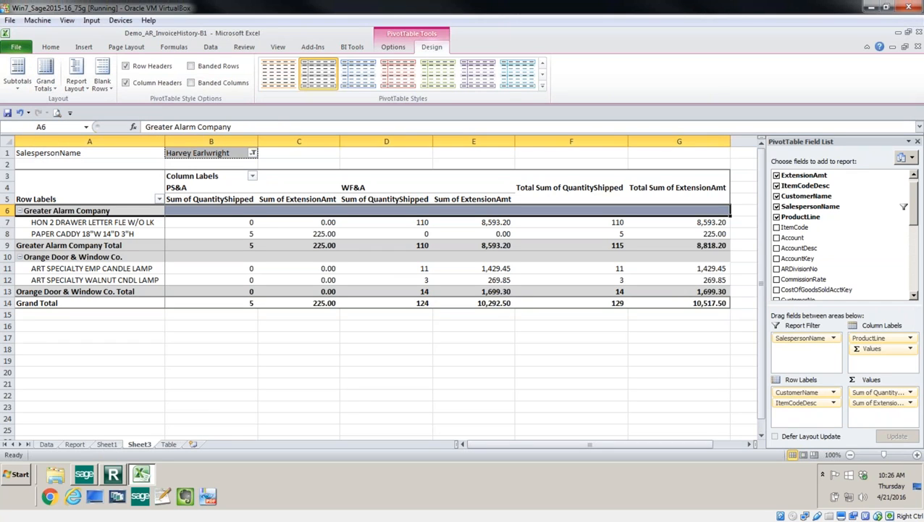
Switch the PivotTable's report layout through Compact Form and Outline Form to Tabular Form.
click(77, 83)
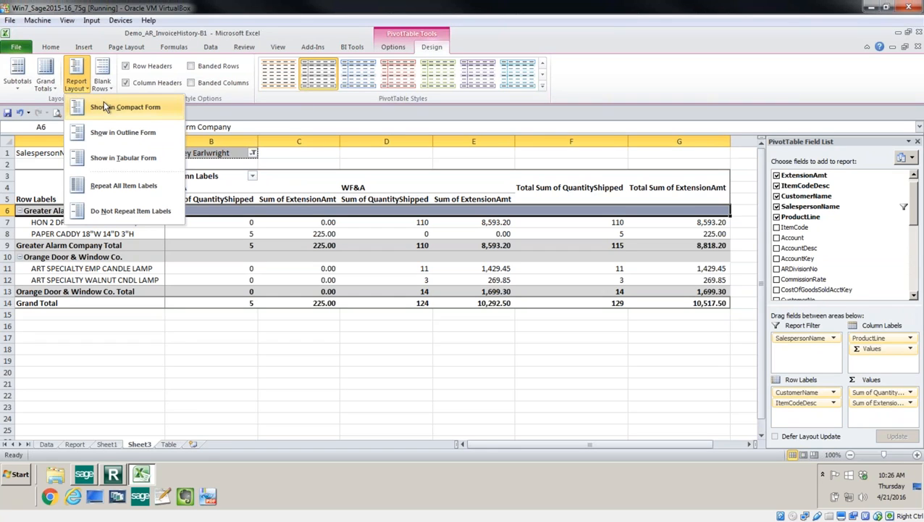
click(105, 108)
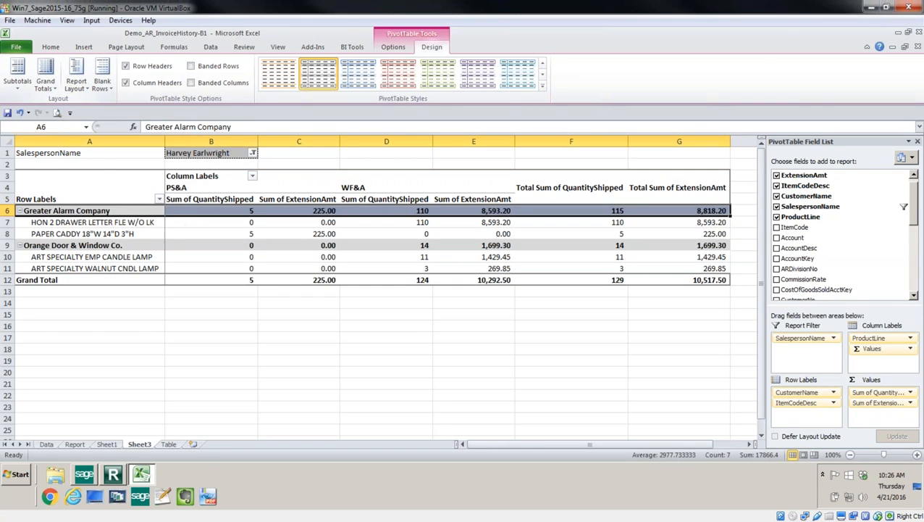
click(86, 84)
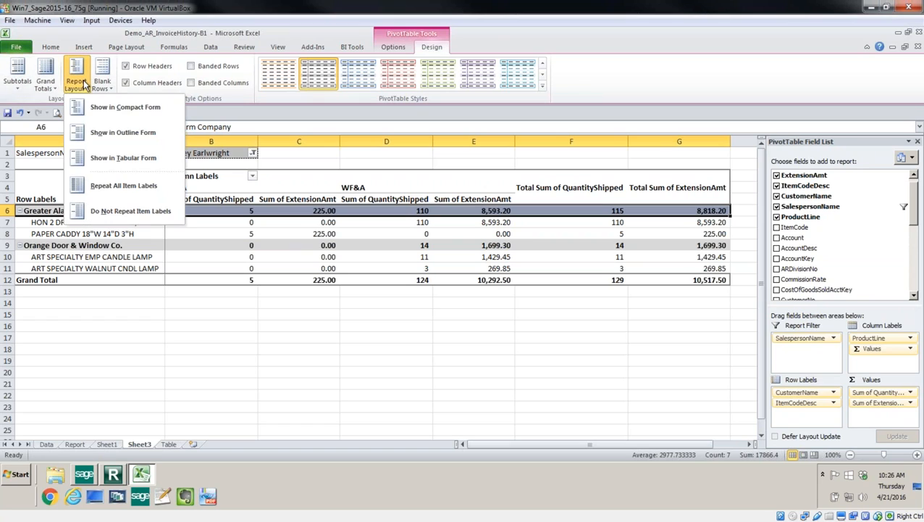
click(104, 131)
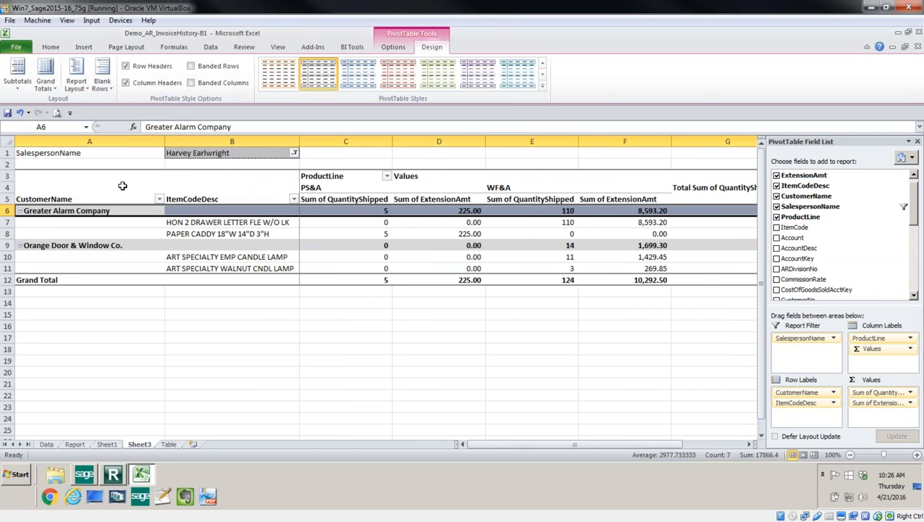
click(76, 78)
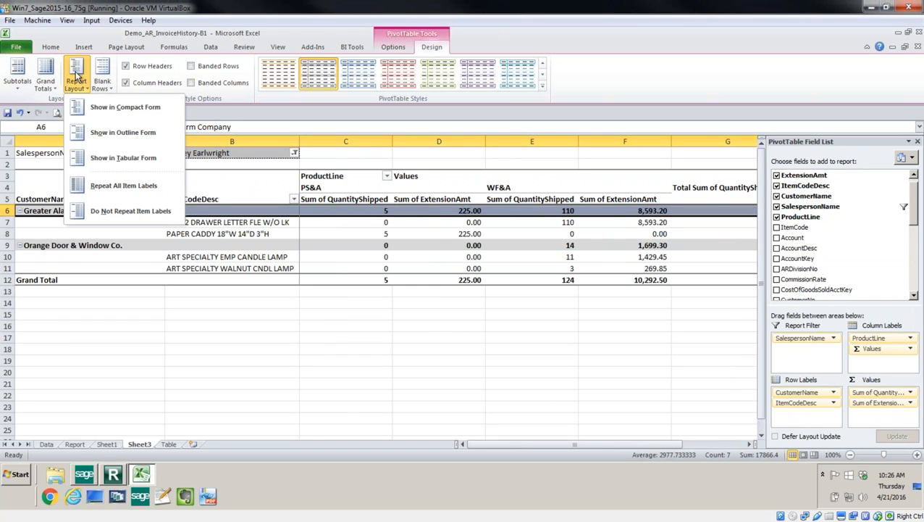
click(104, 157)
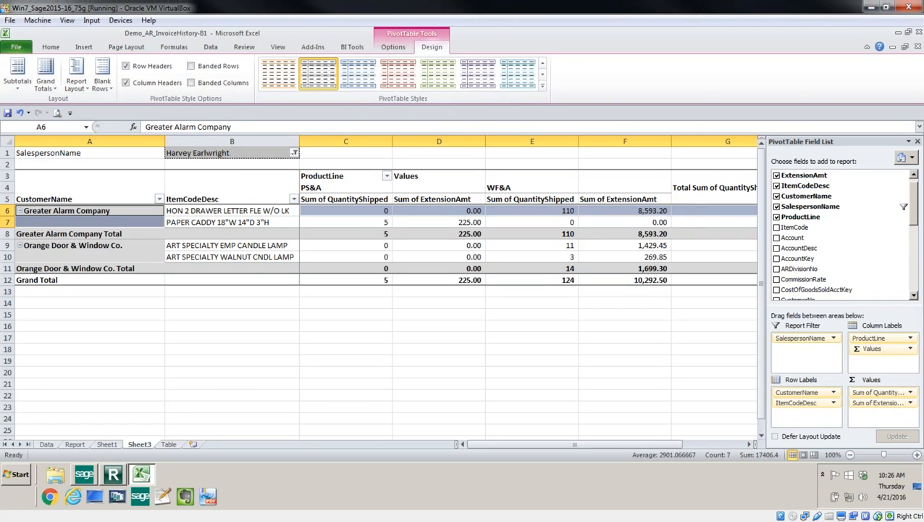
Toggle the column header styling off and on, and switch banded rows and banded columns on and off again.
click(142, 84)
click(135, 82)
click(192, 66)
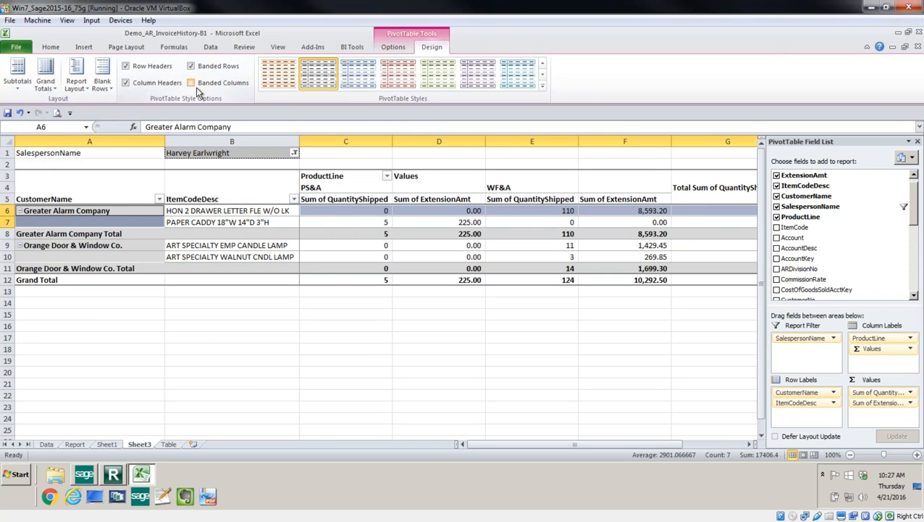
click(191, 82)
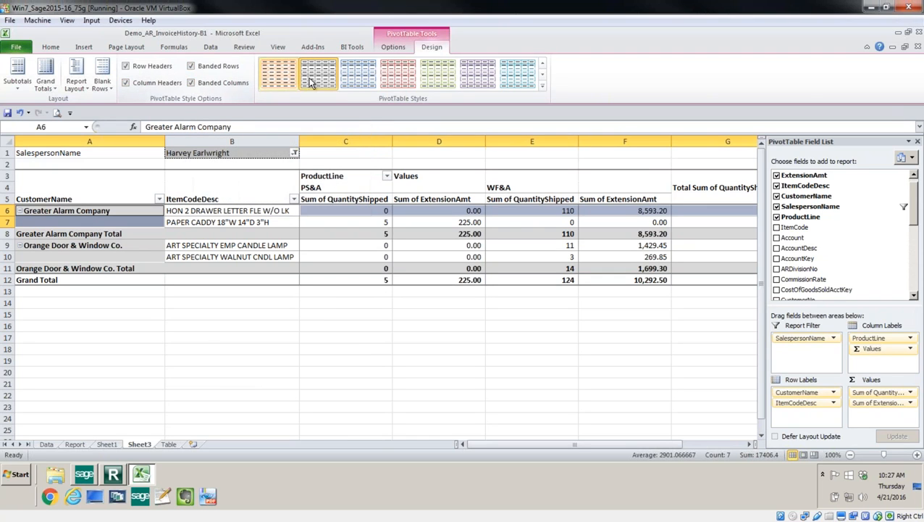
click(191, 83)
click(190, 66)
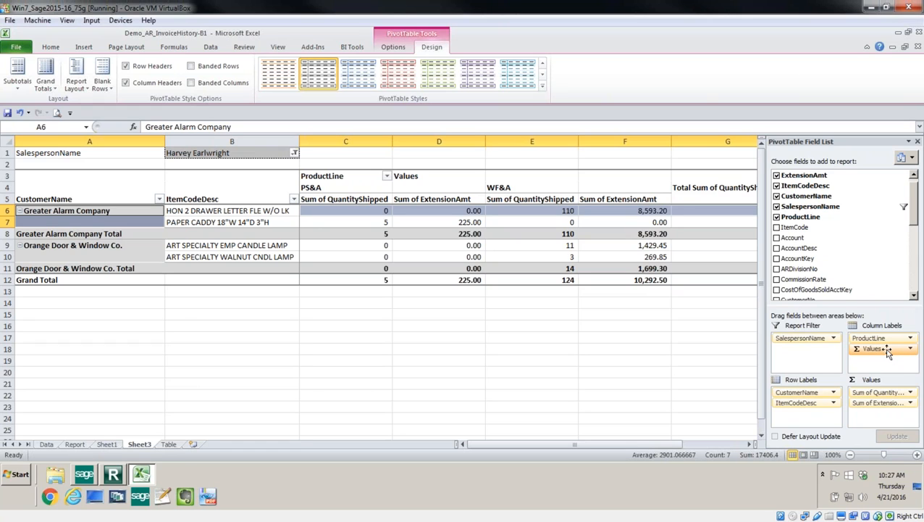
Move the ProductLine field from the column labels into the row labels, between CustomerName and ItemCodeDesc.
drag(885, 344, 833, 403)
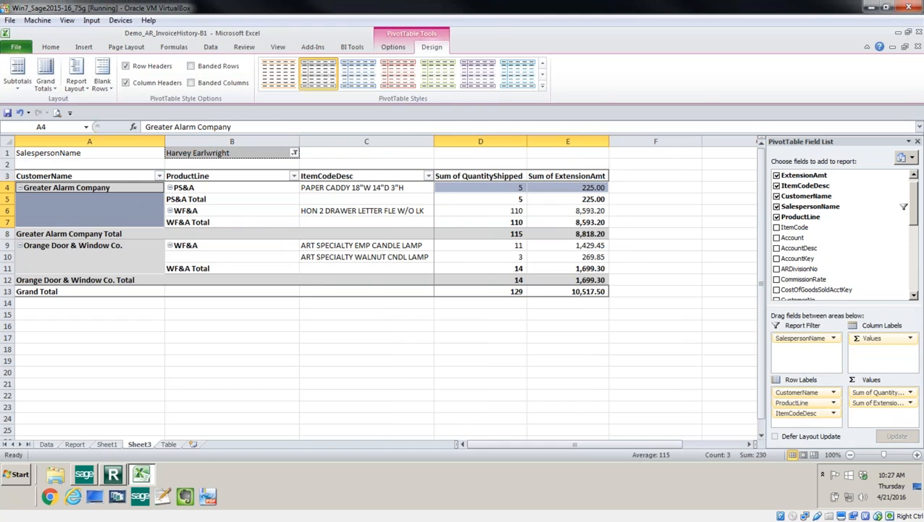
click(216, 256)
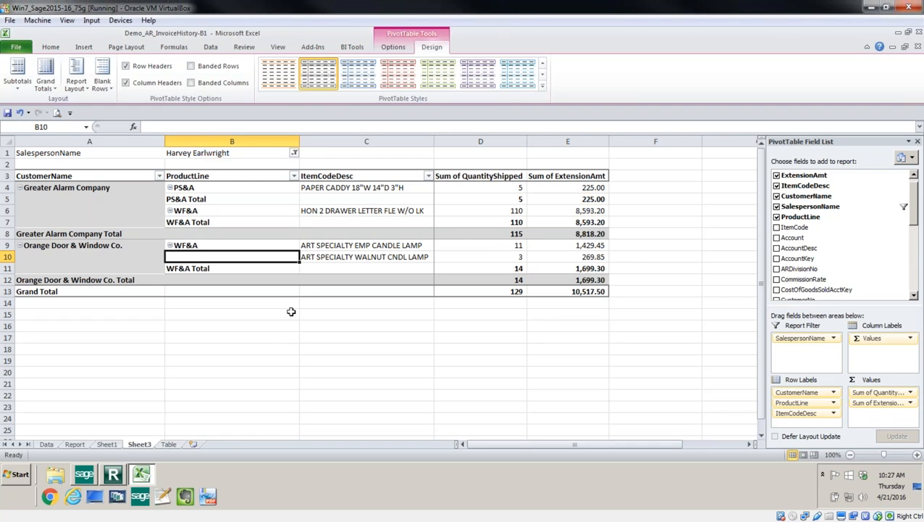
Insert a stacked cylinder column PivotChart based on the PivotTable and move it down the sheet.
click(384, 46)
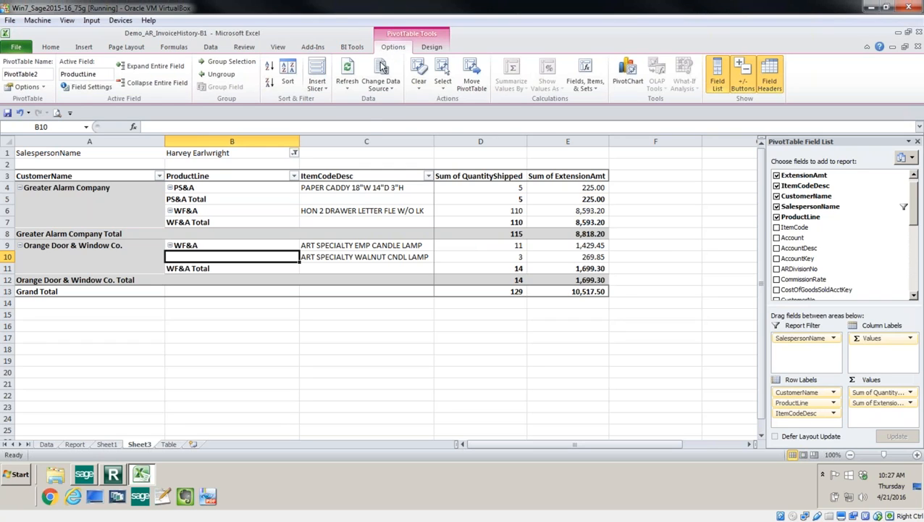
click(338, 246)
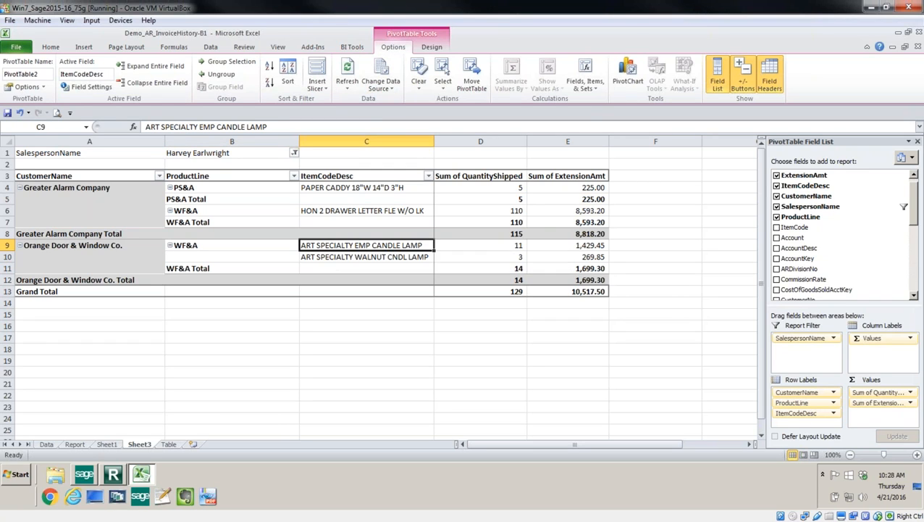
click(619, 85)
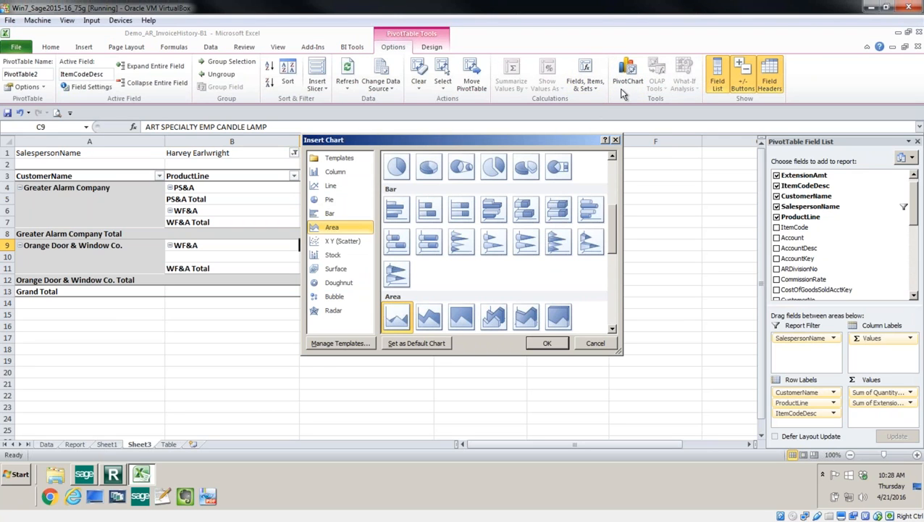
click(337, 174)
click(424, 217)
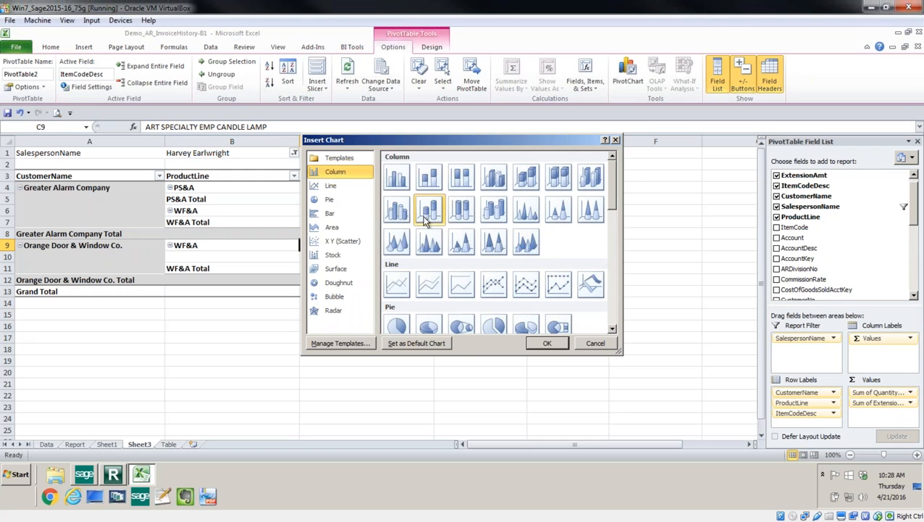
click(545, 345)
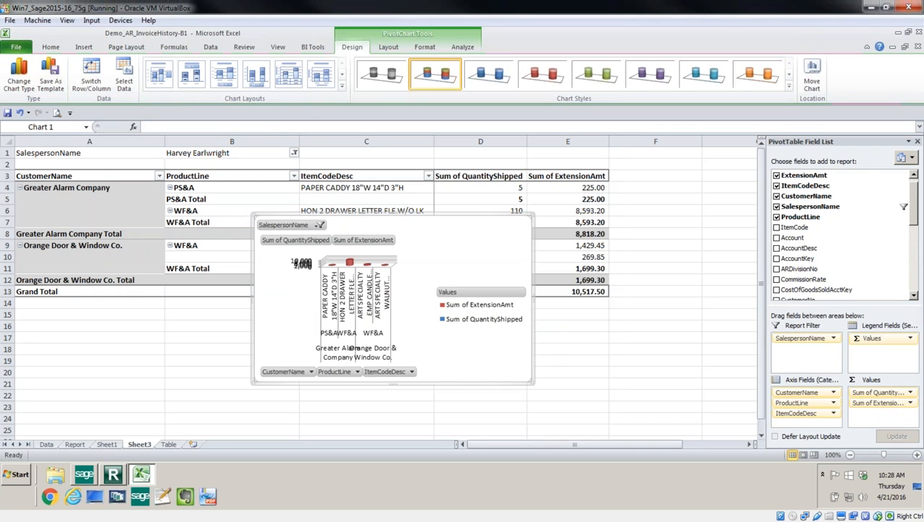
drag(445, 235, 451, 281)
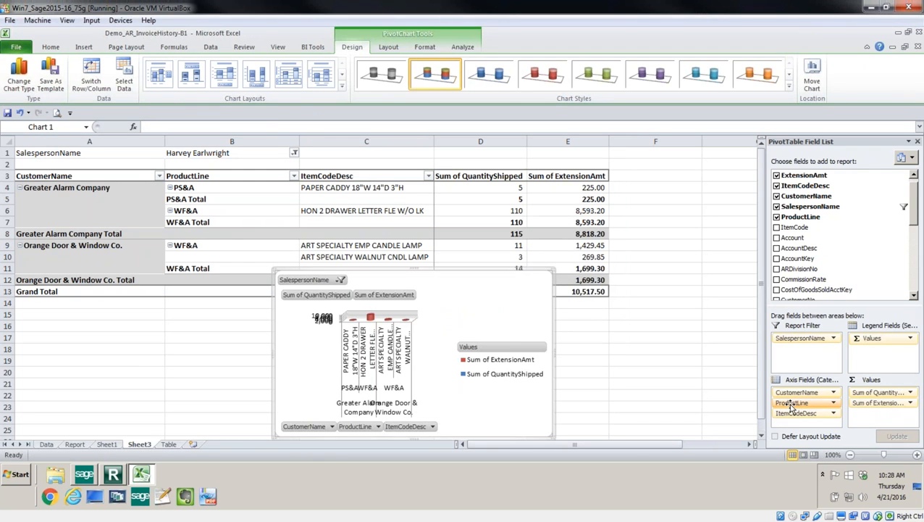
Remove ProductLine and ItemCodeDesc from the PivotChart's axis fields, and replace CustomerName with ItemCodeDesc.
drag(792, 407, 725, 392)
drag(786, 404, 728, 384)
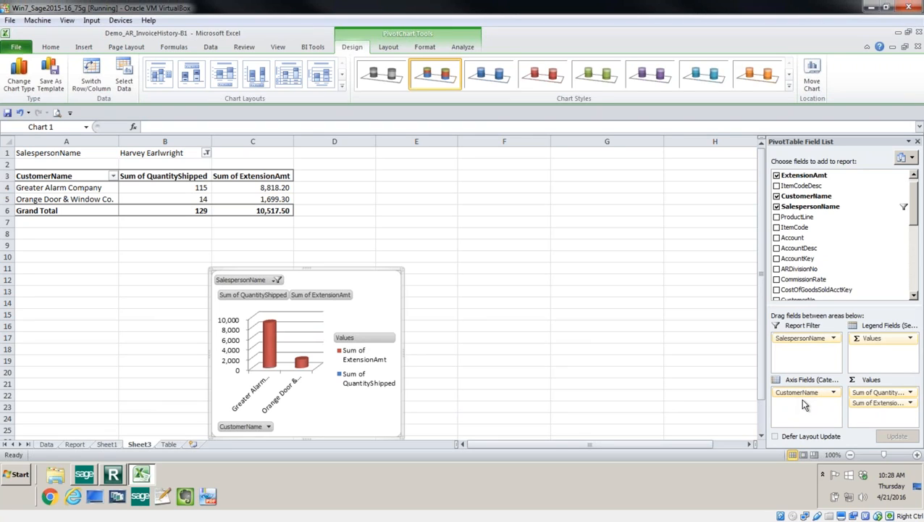
click(777, 197)
click(776, 186)
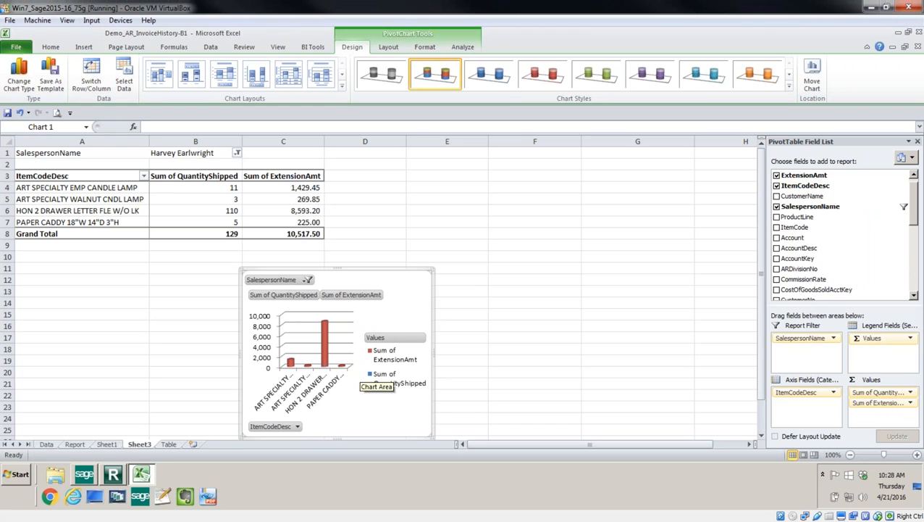
Select the PivotChart's vertical value axis.
click(315, 360)
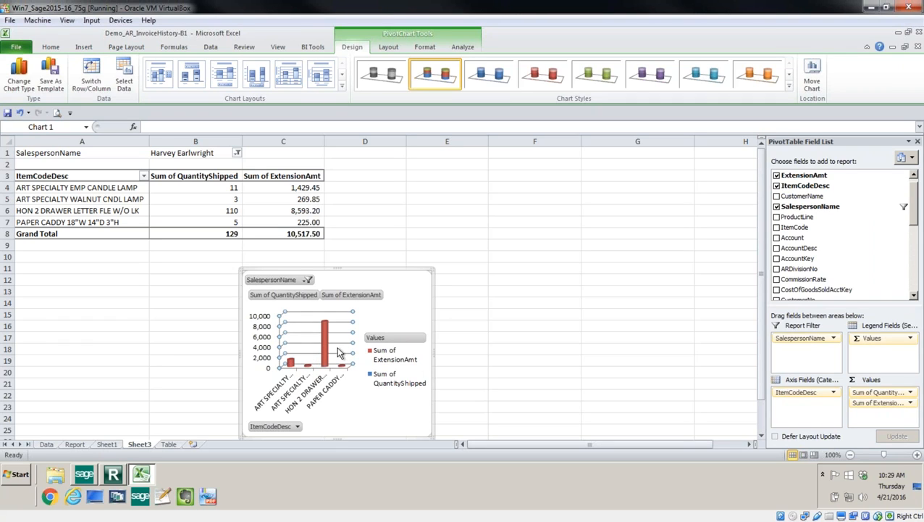
click(273, 334)
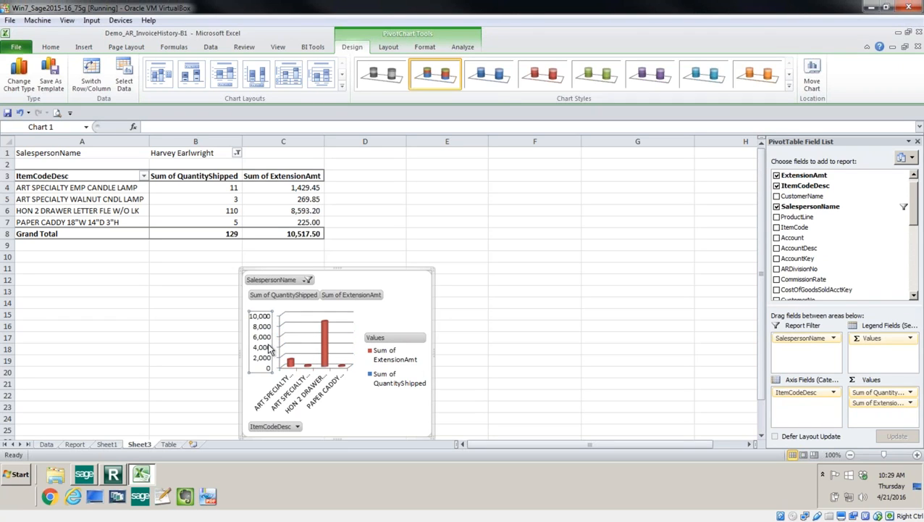